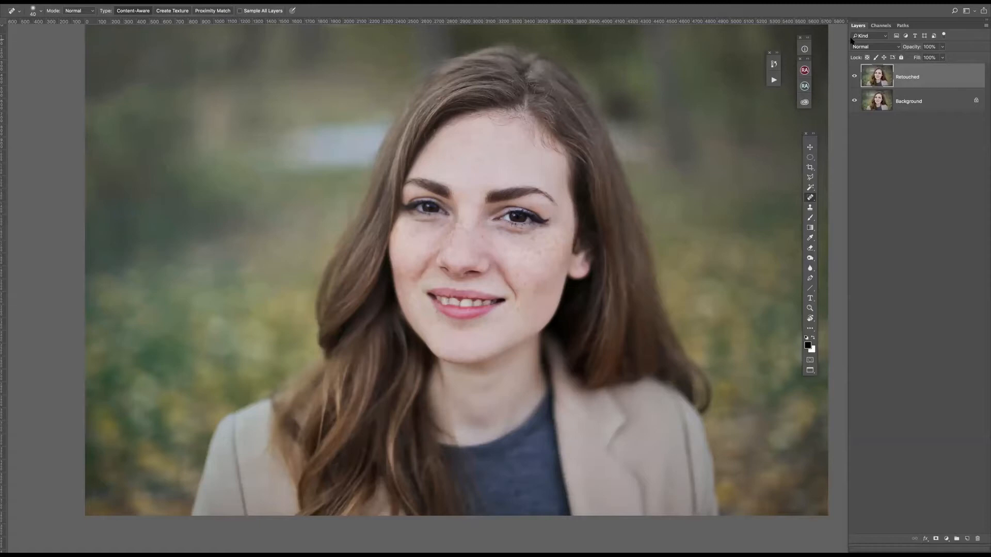
Step: Compare the portrait with the Retouched layer hidden, and step the image history back to an earlier Spot Healing Brush state
left_click(854, 76)
left_click(854, 76)
left_click(774, 65)
left_click(711, 200)
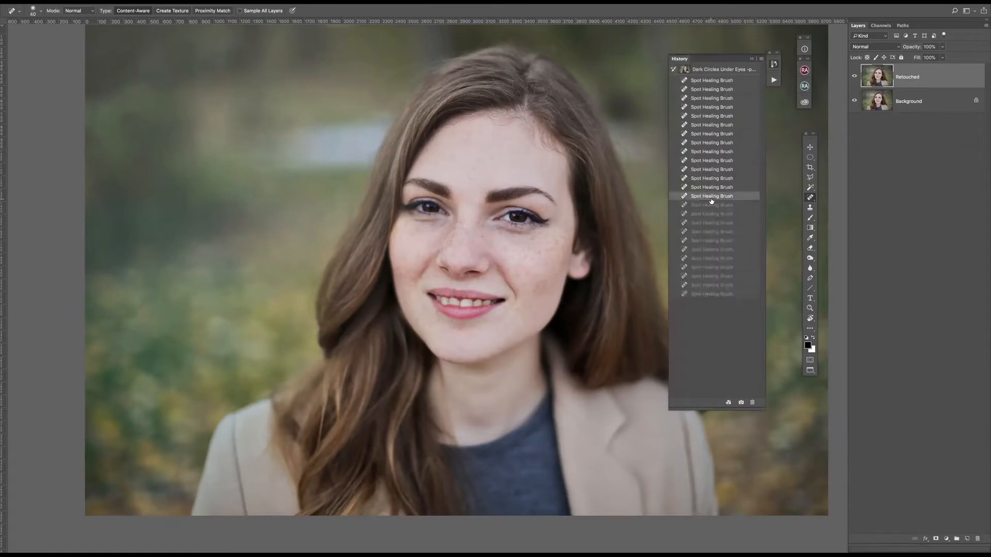
left_click(709, 161)
left_click(706, 151)
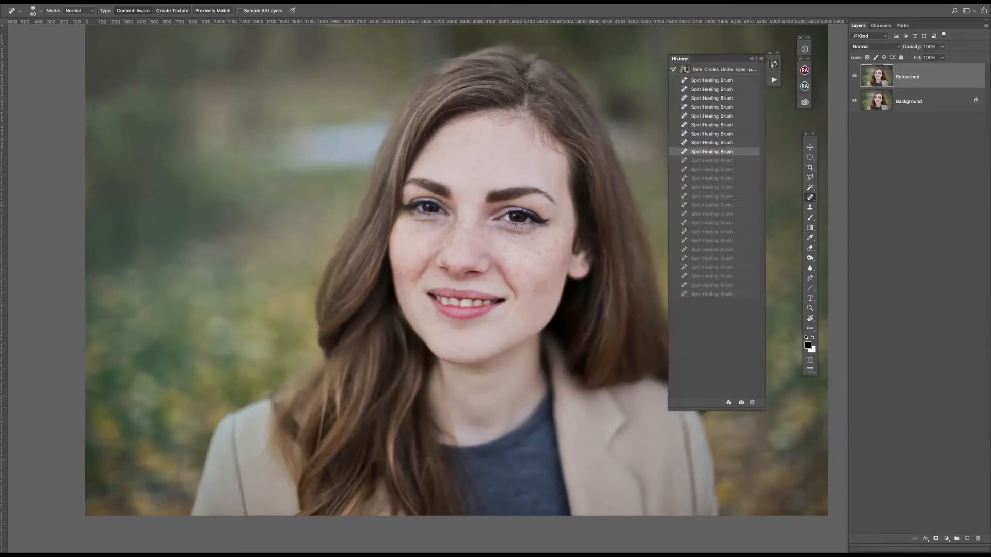
left_click(773, 80)
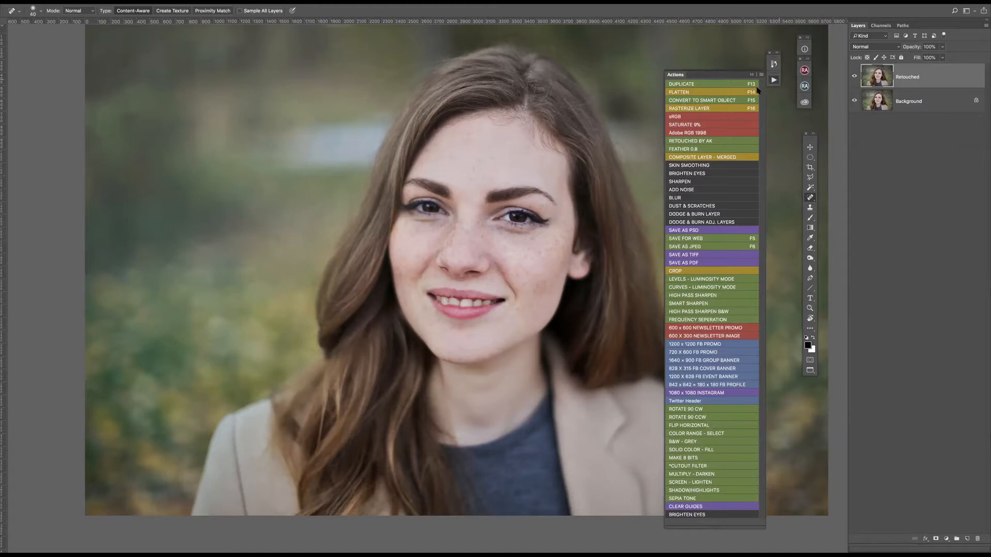
left_click(773, 80)
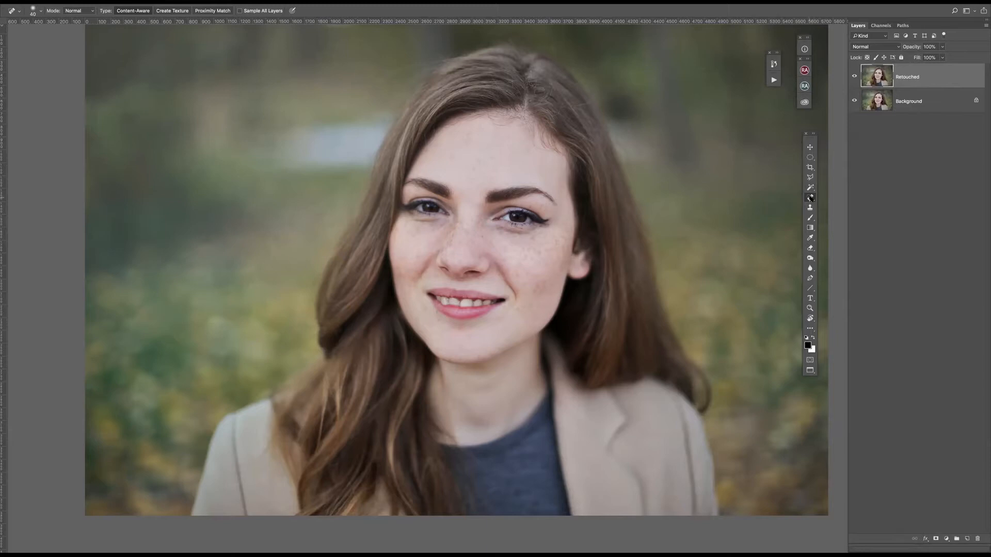
Step: Heal blemishes on the cheeks below both eyes of the woman's portrait with the Spot Healing Brush
left_click(811, 198)
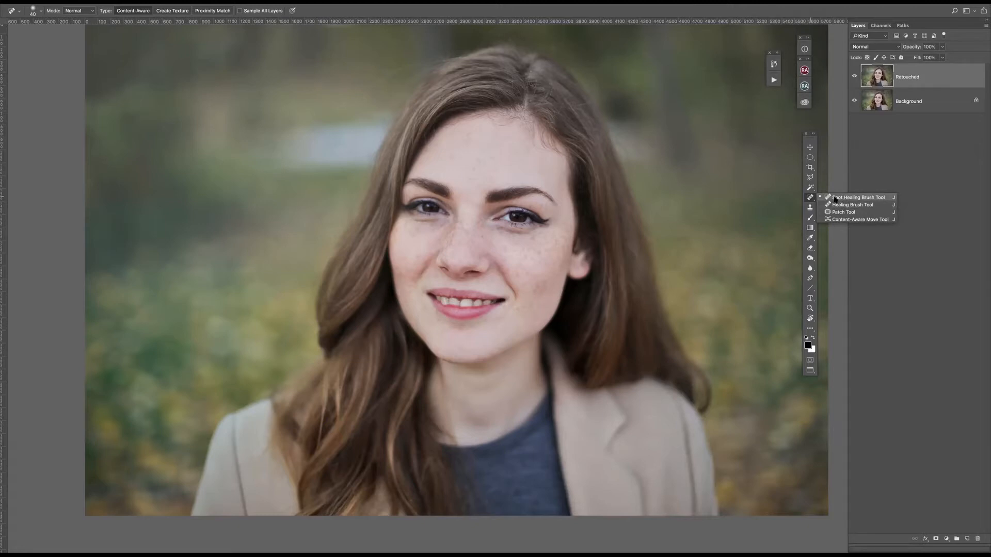
left_click(851, 199)
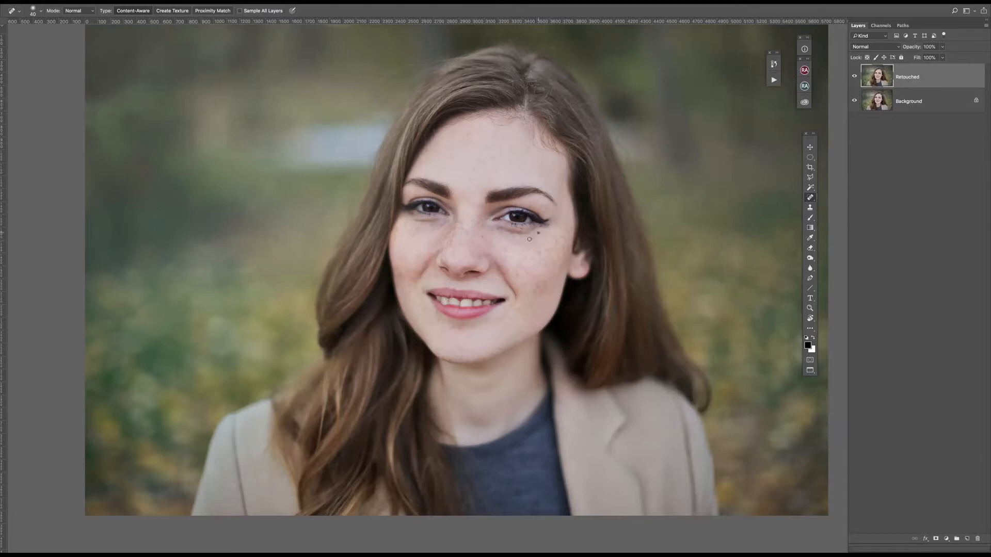
left_click(543, 251)
left_click(810, 197)
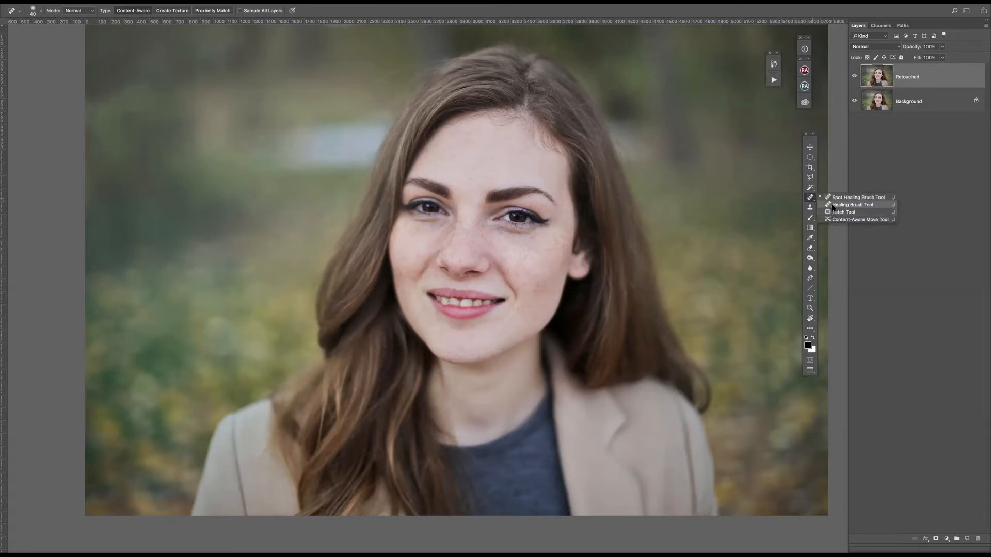
left_click(408, 236)
left_click(418, 227)
left_click(407, 225)
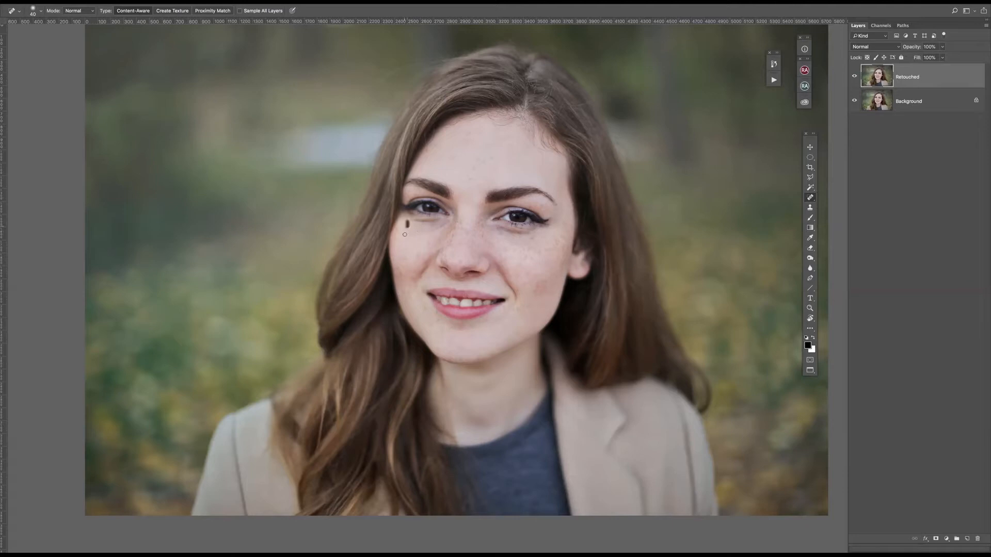
Step: Heal spots around the upper lip, chin and cheek, and compare the face with the Retouched layer hidden and shown
left_click(456, 287)
left_click(485, 349)
left_click(479, 356)
left_click(536, 284)
left_click(547, 277)
left_click(515, 264)
left_click(854, 77)
left_click(854, 77)
left_click(854, 77)
left_click(854, 78)
left_click(854, 78)
left_click(853, 78)
Step: Heal the remaining freckles on the nose, cheeks and forehead, and check the result against the original
left_click_drag(451, 239, 452, 222)
left_click(533, 237)
left_click(548, 242)
left_click(557, 241)
left_click_drag(561, 245, 563, 230)
left_click(419, 258)
left_click_drag(460, 260, 461, 260)
left_click_drag(481, 235, 481, 234)
left_click(473, 168)
left_click(471, 178)
mouse_move(481, 150)
left_mouse_down()
mouse_move(467, 139)
mouse_move(508, 137)
left_mouse_up()
left_click(854, 77)
left_click(855, 77)
Step: Create a new layer named Under Eyes above the Retouched layer
left_click(968, 539, "alt")
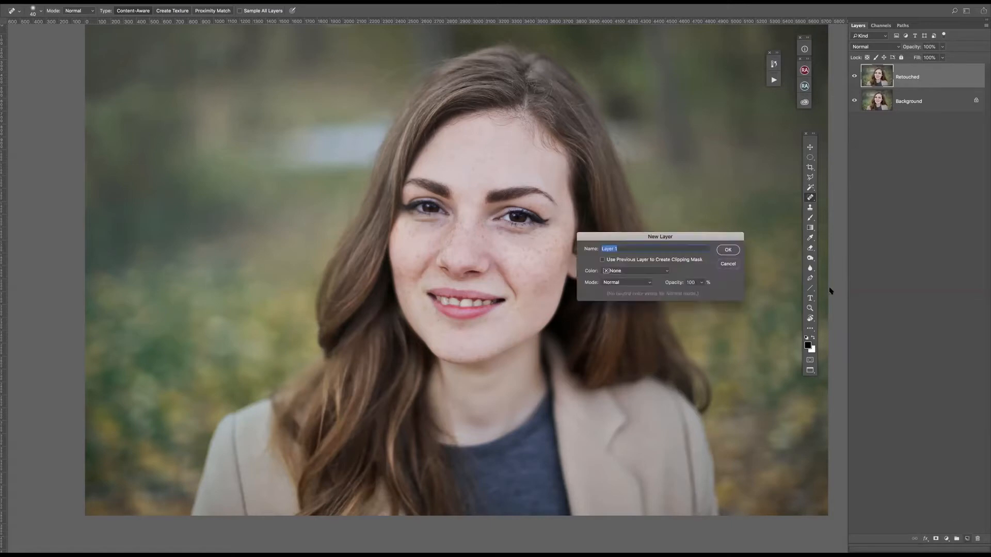
type("L")
type("nder Eyes")
left_click(728, 249)
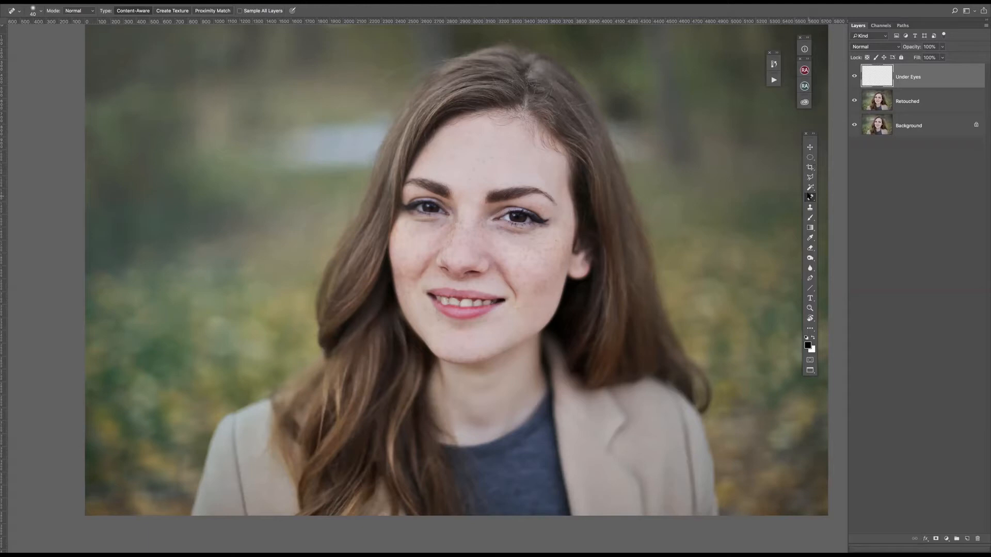
Step: Heal the lines under both eyes on the Under Eyes layer with Sample All Layers enabled
left_click(239, 11)
mouse_move(496, 227)
left_mouse_down()
mouse_move(541, 231)
mouse_move(501, 234)
mouse_move(520, 234)
left_mouse_up()
left_click_drag(514, 231, 523, 236)
mouse_move(415, 221)
left_mouse_down()
mouse_move(514, 234)
mouse_move(445, 220)
left_mouse_up()
Step: Paint a sampled cheek skin tone over the dark circles under both eyes with a size 200 brush at 17% opacity
key("b")
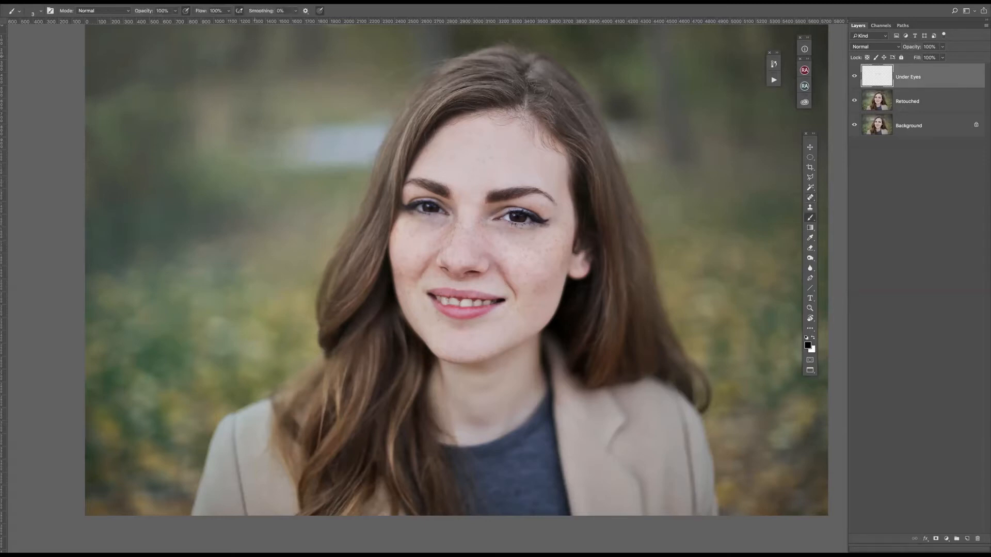
left_click_drag(147, 9, 136, 12)
left_click_drag(112, 15, 117, 14)
key("bracketright")
key("bracketright")
key("bracketright")
key("bracketright")
key("bracketright")
key("bracketright")
key("bracketright")
key("bracketright")
key("bracketright")
key("bracketright")
left_click(419, 235, "alt")
mouse_move(421, 227)
left_mouse_down()
mouse_move(419, 237)
mouse_move(418, 222)
mouse_move(449, 220)
mouse_move(544, 234)
left_mouse_up()
Step: Compare the portrait with and without the Under Eyes layer, and view that layer's paint on its own
left_click(854, 77)
left_click(855, 76)
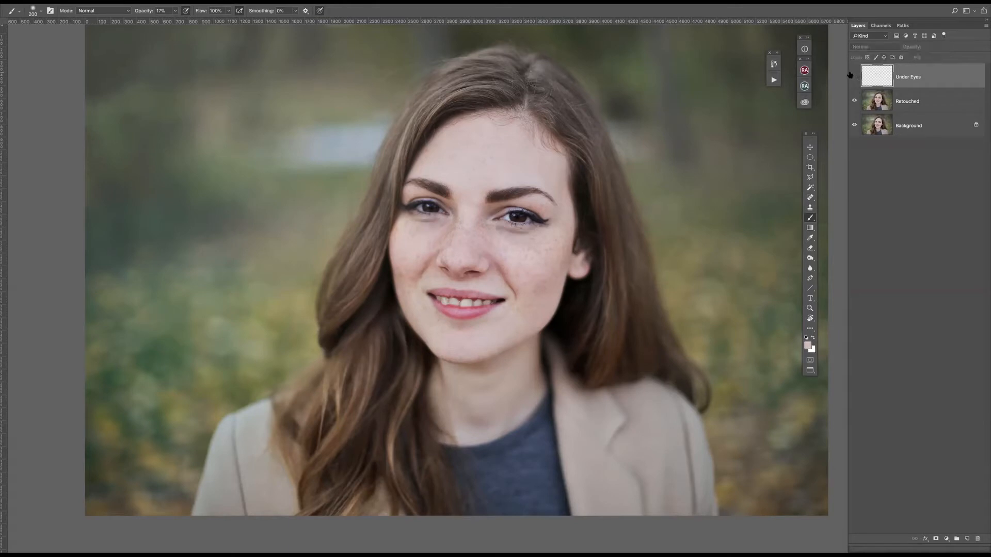
left_click(854, 77)
left_click(855, 76)
left_click(854, 76)
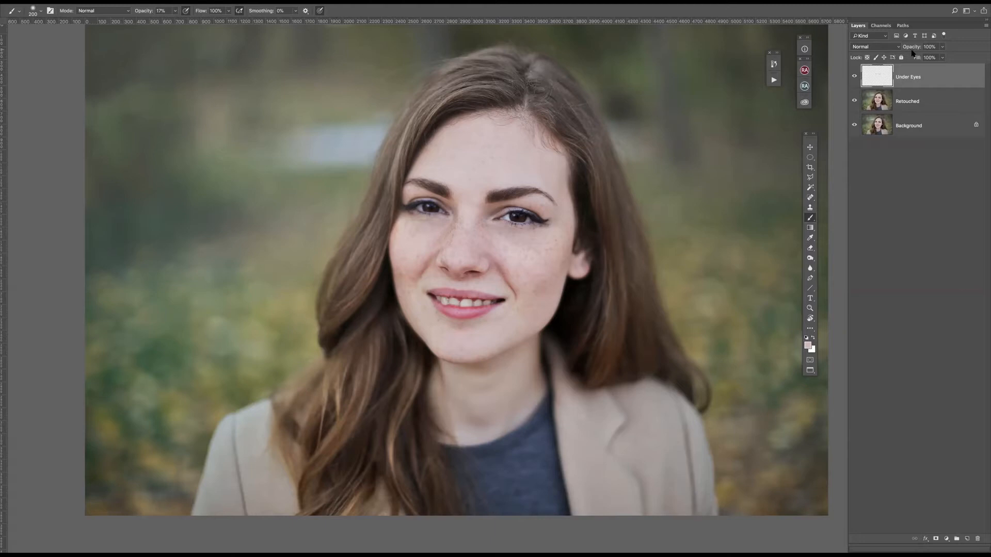
left_click(855, 77, "alt")
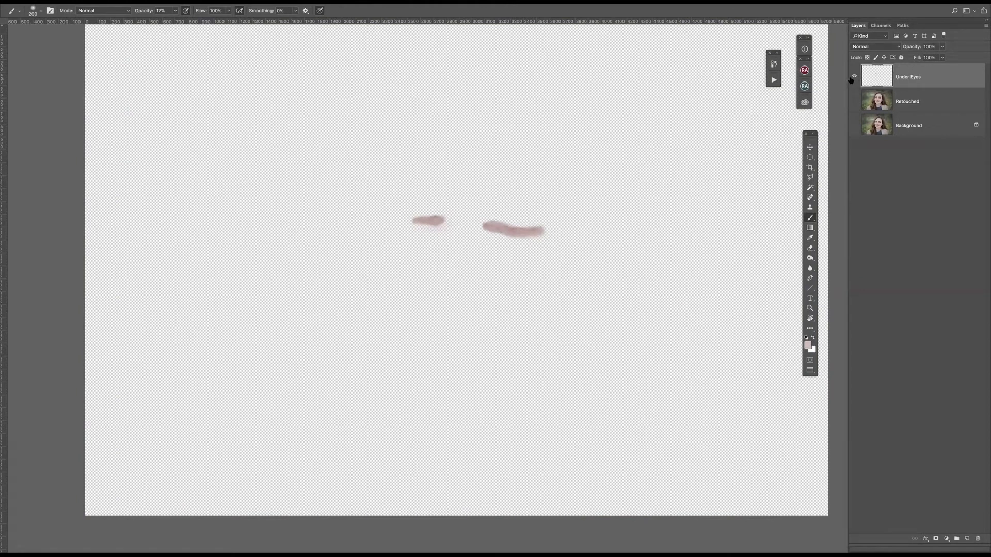
left_click(855, 78, "alt")
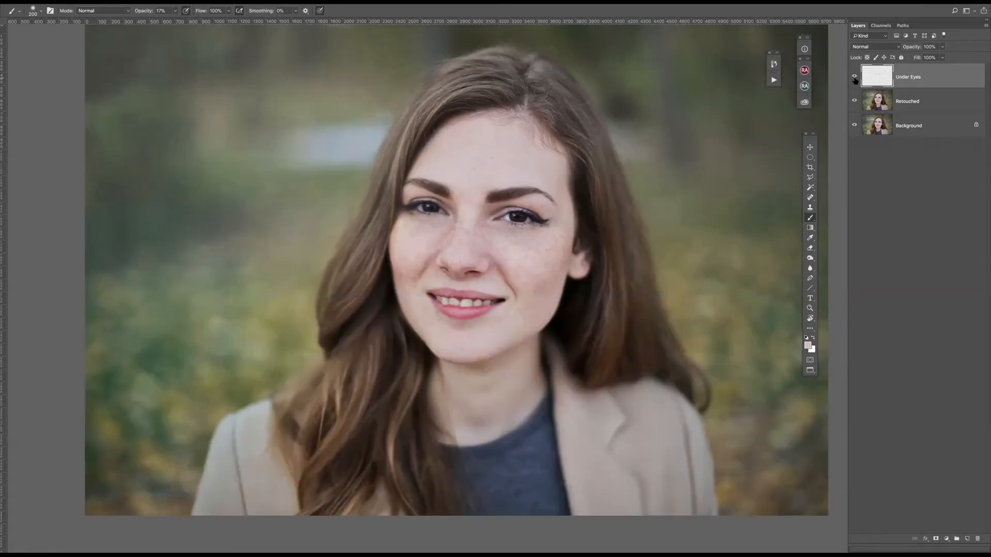
left_click(855, 78, "alt")
left_click(855, 77, "alt")
left_click(855, 77, "alt")
left_click(855, 78, "alt")
Step: Lower the Under Eyes layer's opacity to 42% and compare the result with the layer hidden
left_click_drag(913, 50, 912, 49)
left_click_drag(910, 48, 907, 49)
left_click(855, 76)
left_click(855, 77)
Step: Try the Lighten and Screen blend modes on the Under Eyes layer, reducing its opacity to 23% in Screen
left_click(898, 46)
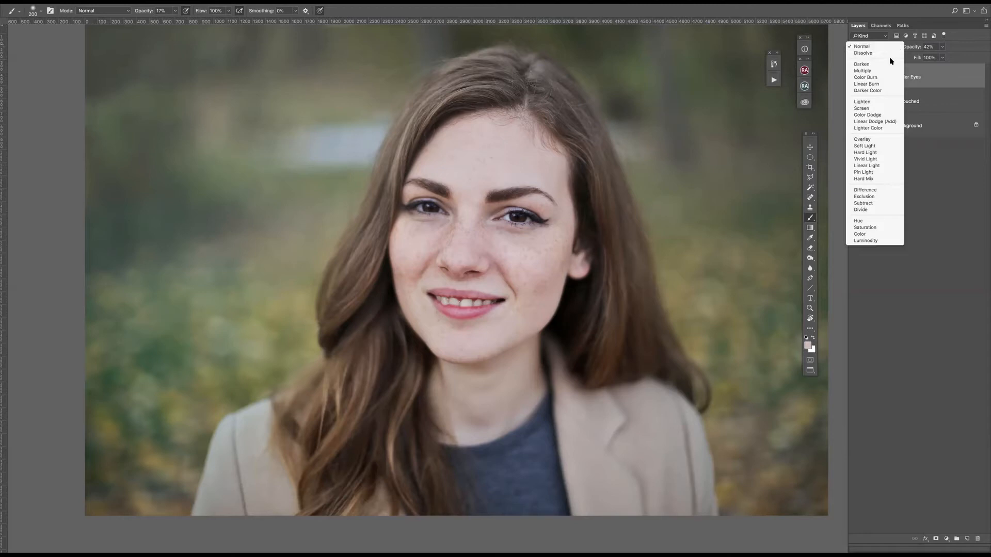
left_click(878, 103)
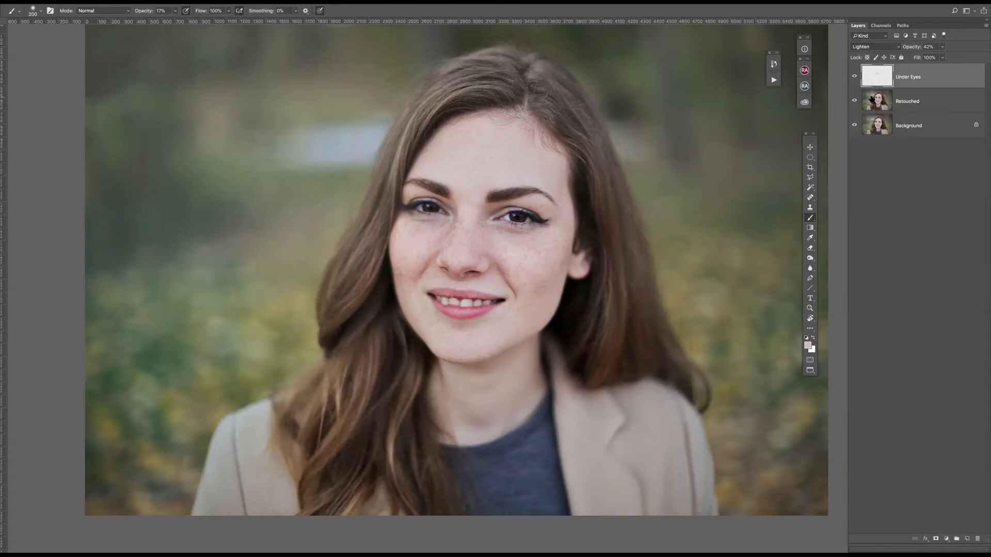
left_click(881, 48)
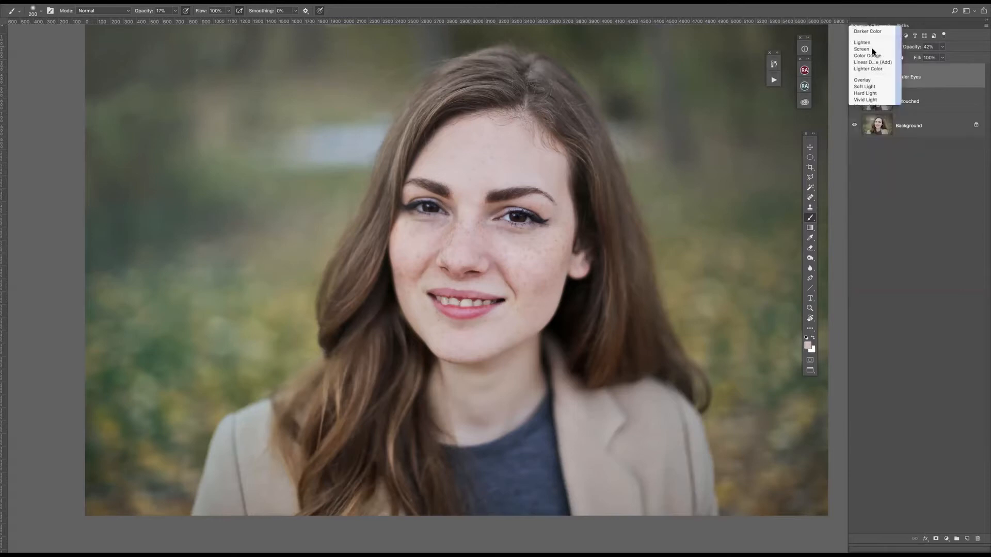
left_click(862, 49)
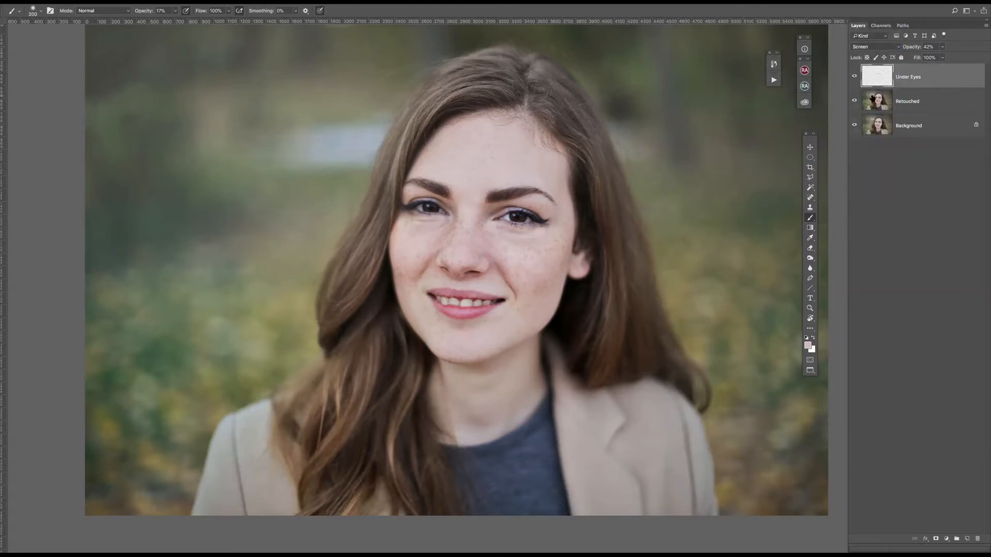
left_click_drag(914, 48, 906, 47)
left_click_drag(909, 47, 908, 48)
Step: Set the Under Eyes layer's blend mode to Normal, readjust its opacity and compare before and after
left_click(876, 48)
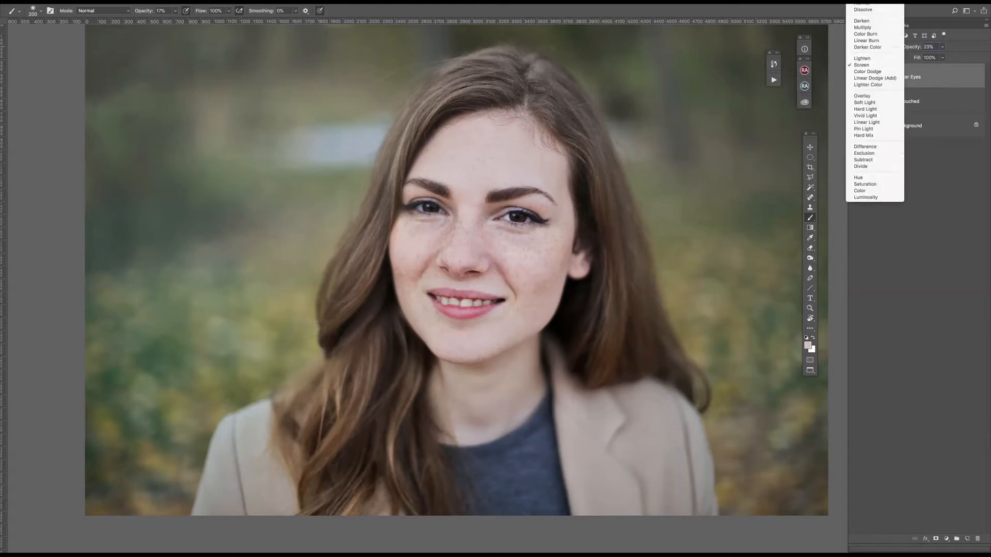
left_click(863, 5)
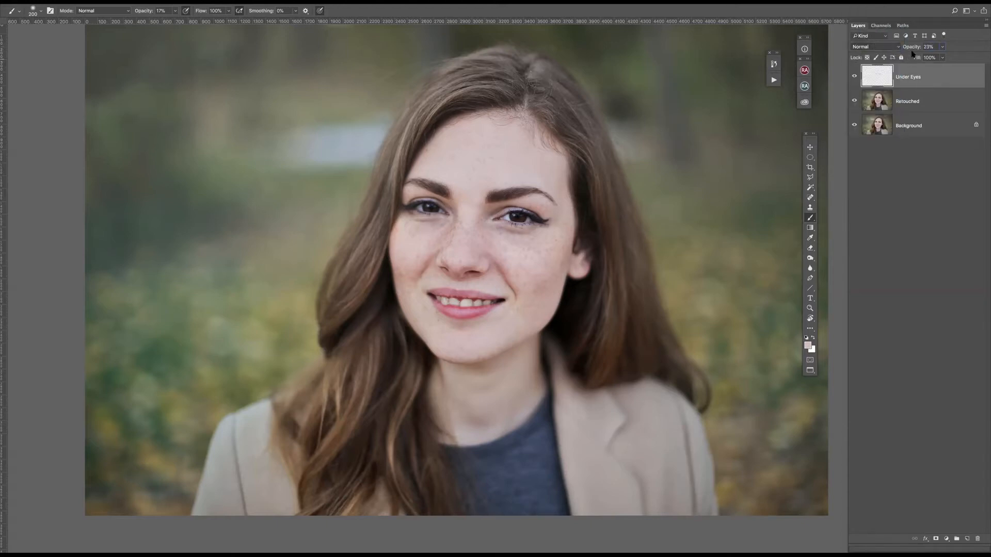
left_click_drag(911, 47, 915, 49)
left_click(855, 76)
left_click(855, 77)
Step: Close the woman's portrait and switch to the open image Dark Circels Under Eyes - Freckles -pexels-photo-372059.jpeg
key("super+w")
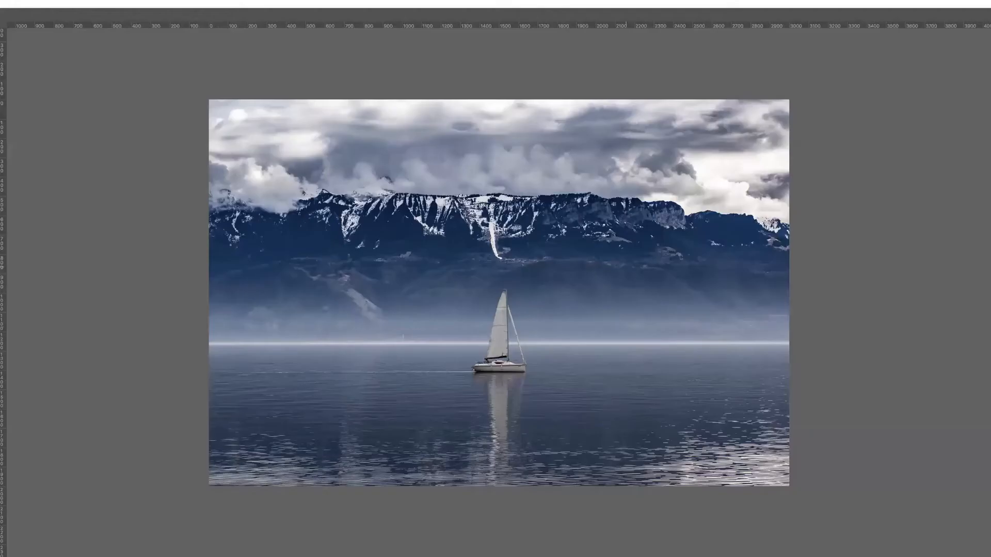
left_click(249, 5)
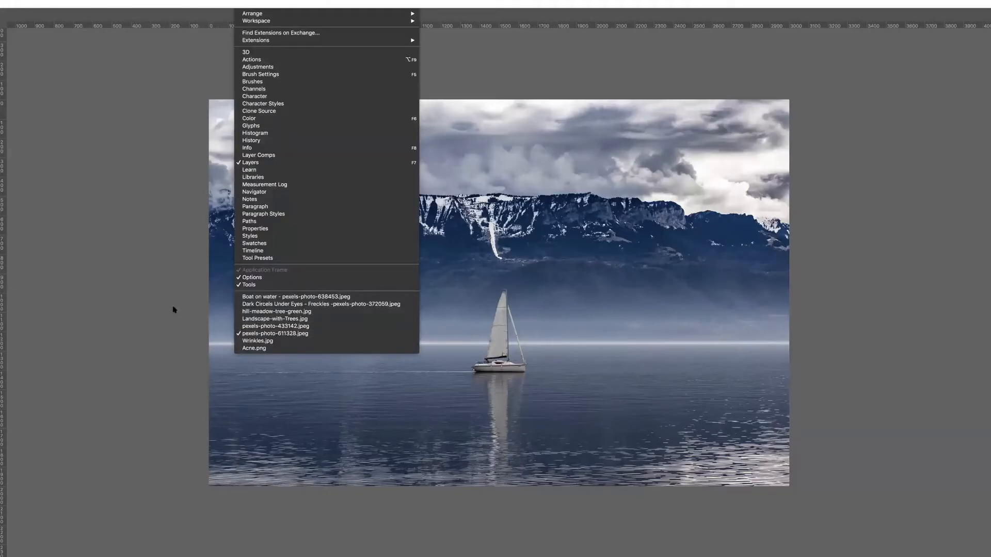
left_click(155, 285)
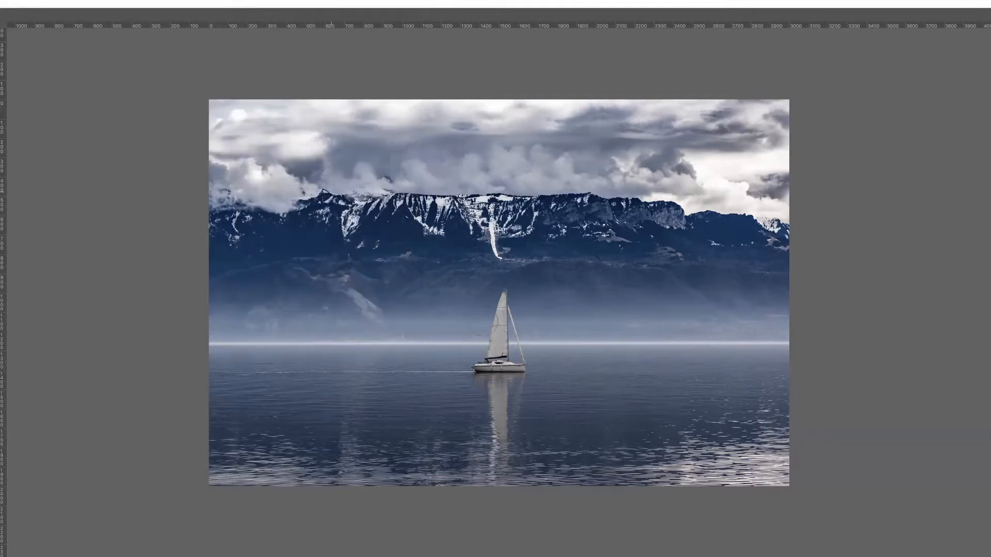
left_click(249, 5)
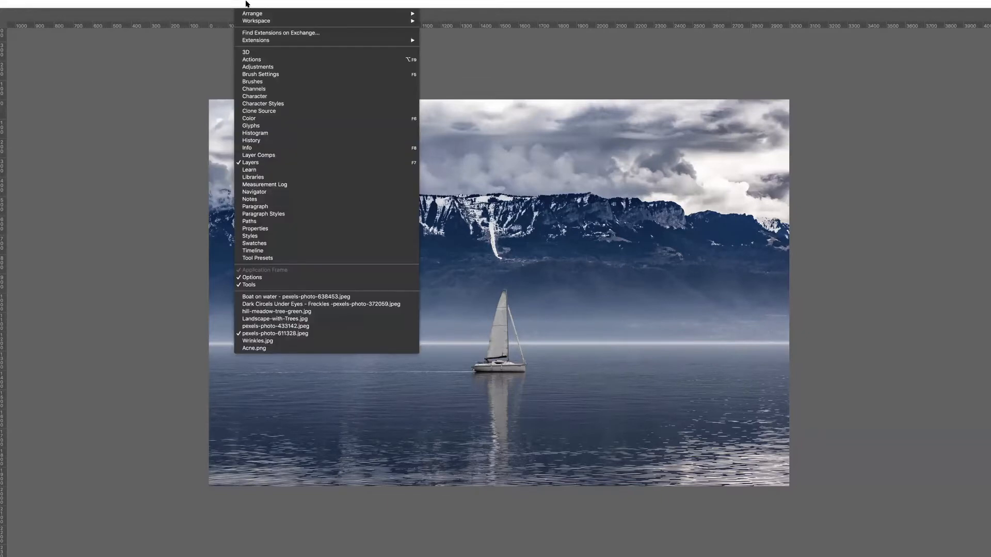
left_click(289, 305)
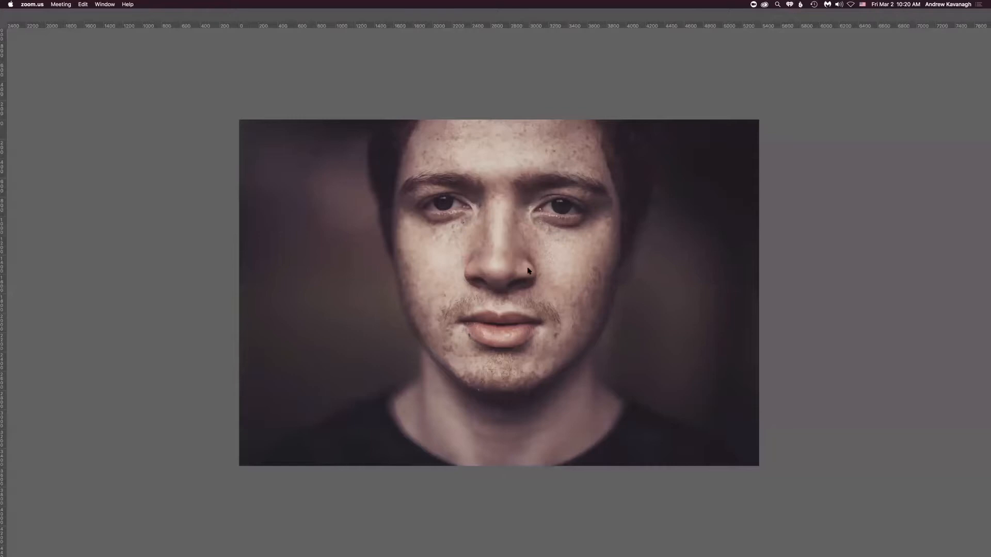
left_click(774, 156)
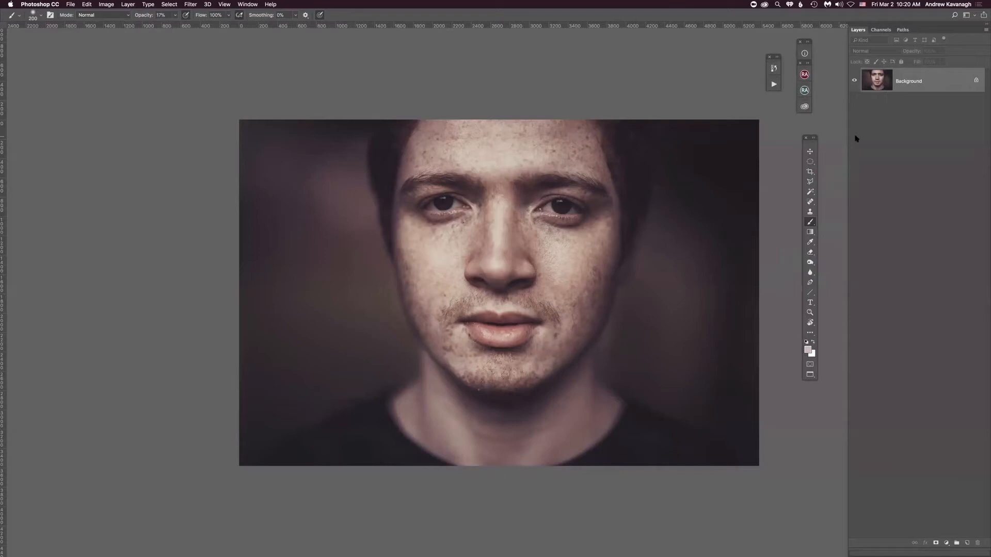
Step: Copy the background onto a new layer named Retouched
key("super+shift+n")
type("Retouched")
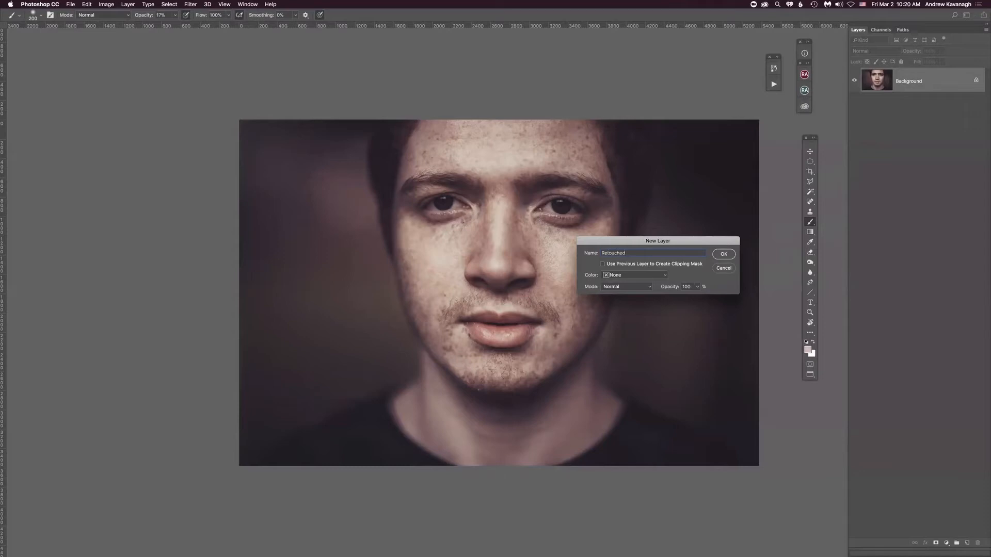
key("Return")
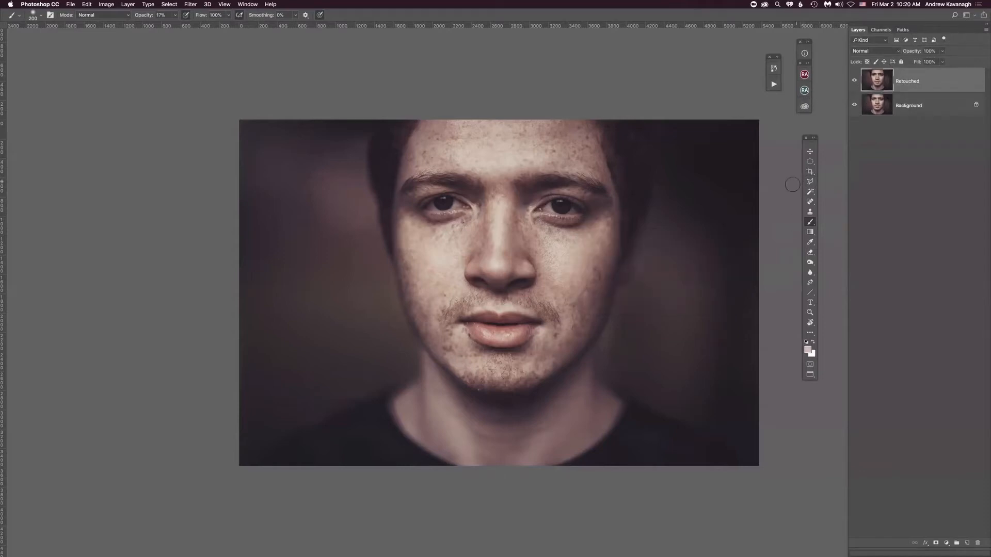
Step: Heal the dark spots across the man's forehead with the Spot Healing Brush
key("j")
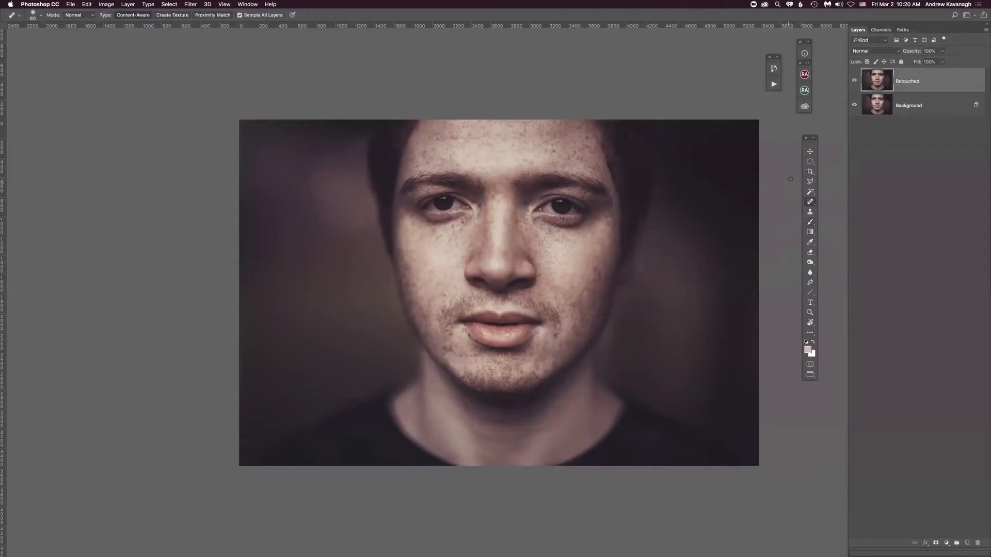
left_click(811, 202)
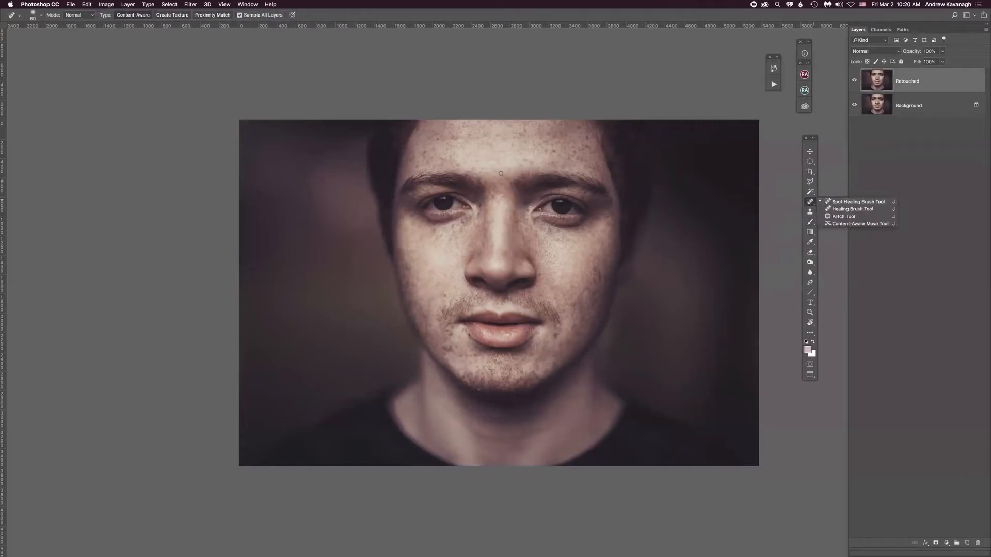
left_click(520, 153)
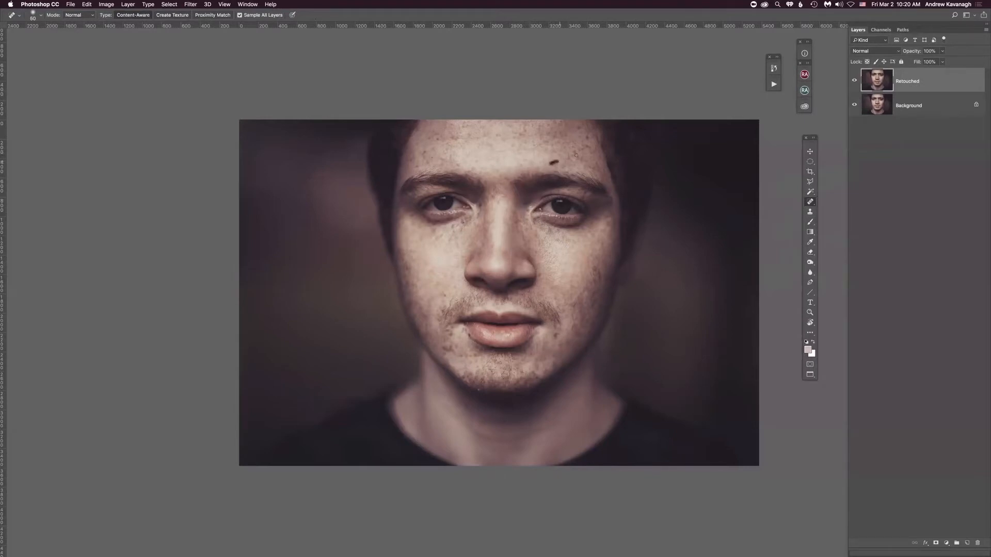
left_click_drag(586, 147, 590, 145)
left_click_drag(422, 160, 427, 160)
left_click(444, 151)
left_click(438, 137)
left_click(438, 140)
left_click(436, 134)
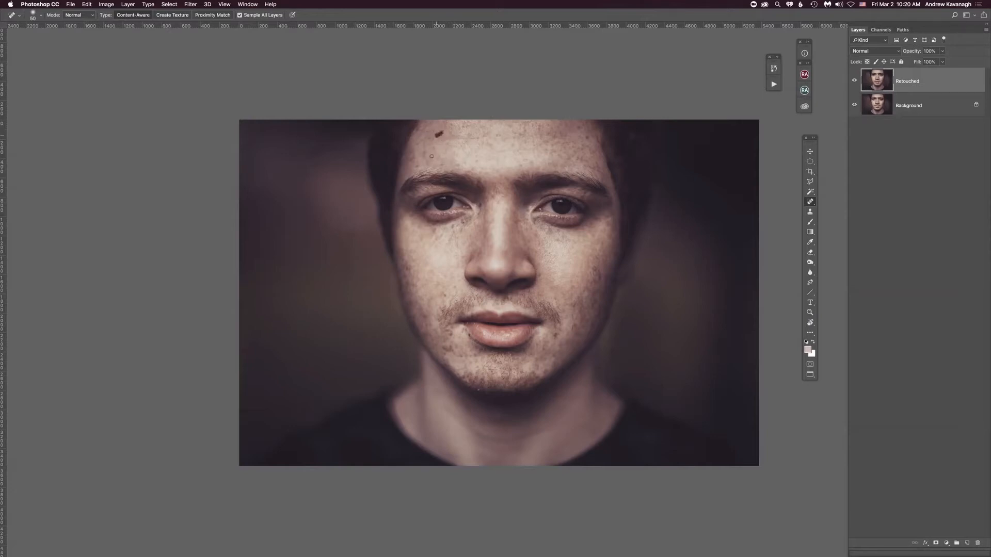
Step: Heal the freckles under the eye and down the cheek on the image's left side of the man's face
left_click(460, 223)
left_click(453, 227)
left_click(457, 227)
left_click(437, 229)
left_click_drag(417, 248, 412, 266)
left_click(443, 294)
left_click(455, 287)
Step: Heal spots around the man's mouth, chin and outer cheek, and compare the face with the Retouched layer hidden
left_click(554, 337)
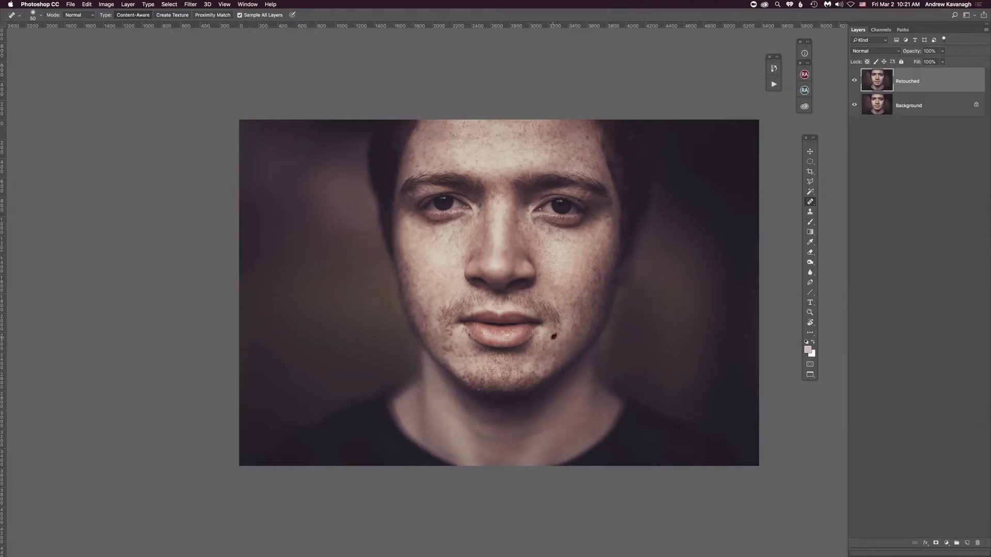
left_click(469, 336)
left_click(462, 331)
left_click(449, 328)
left_click(452, 347)
left_click(457, 356)
left_click(478, 364)
left_click(556, 336)
left_click_drag(590, 277, 598, 262)
left_click(855, 82)
left_click(855, 82)
left_click(855, 82)
left_click(855, 82)
Step: Heal the blemish beside the mouth corner and spots on the opposite cheek, nose bridge and outer eye area
left_click(451, 331)
left_click(450, 331)
left_click(451, 333)
left_click(450, 332)
left_click(560, 251)
left_click(518, 223)
left_click(584, 196)
left_click(602, 226)
Step: Heal the freckles beneath the eye on the image's left side and the dark area at its inner corner
left_click_drag(437, 238, 463, 227)
left_click(439, 238)
left_click(457, 244)
left_click(461, 225)
left_click_drag(459, 236, 462, 234)
left_click(456, 256)
left_click(463, 221)
left_click(480, 207)
left_click_drag(480, 209, 479, 217)
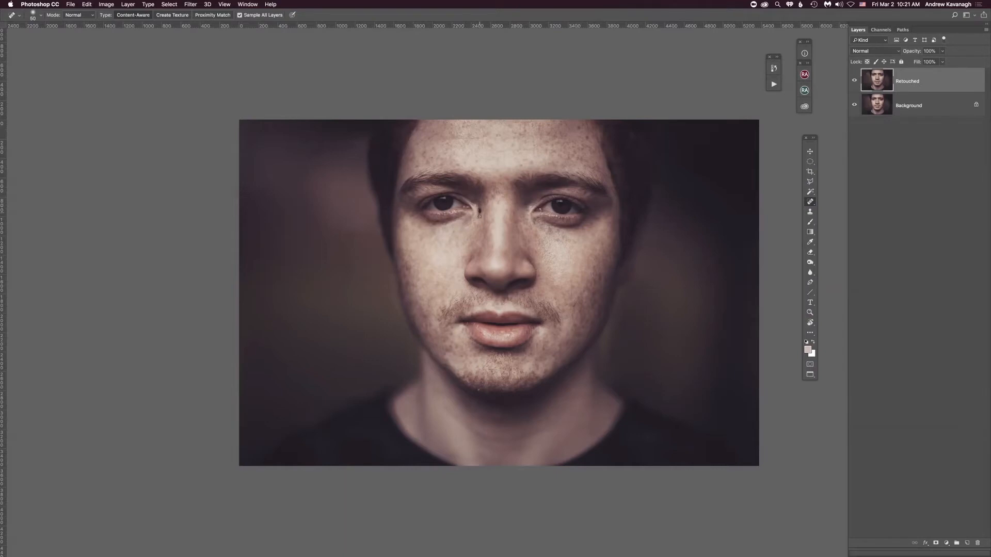
Step: Heal the freckles and spots scattered across the man's forehead with the Spot Healing Brush
left_click(584, 135)
left_click(579, 128)
left_click(561, 129)
left_click(489, 121)
left_click(443, 122)
left_click(437, 135)
mouse_move(483, 144)
left_mouse_down()
mouse_move(463, 141)
mouse_move(489, 139)
left_mouse_up()
left_click(496, 135)
left_click(501, 134)
left_click(533, 144)
left_click(551, 137)
left_click(567, 138)
left_click(428, 159)
Step: Heal the spots beside the nose bridge and above the brow, and compare the face with the Retouched layer hidden
left_click(530, 206)
left_click(529, 207)
left_click(524, 213)
left_click(483, 204)
left_click(494, 201)
left_click(532, 161)
left_click(525, 160)
left_click(530, 158)
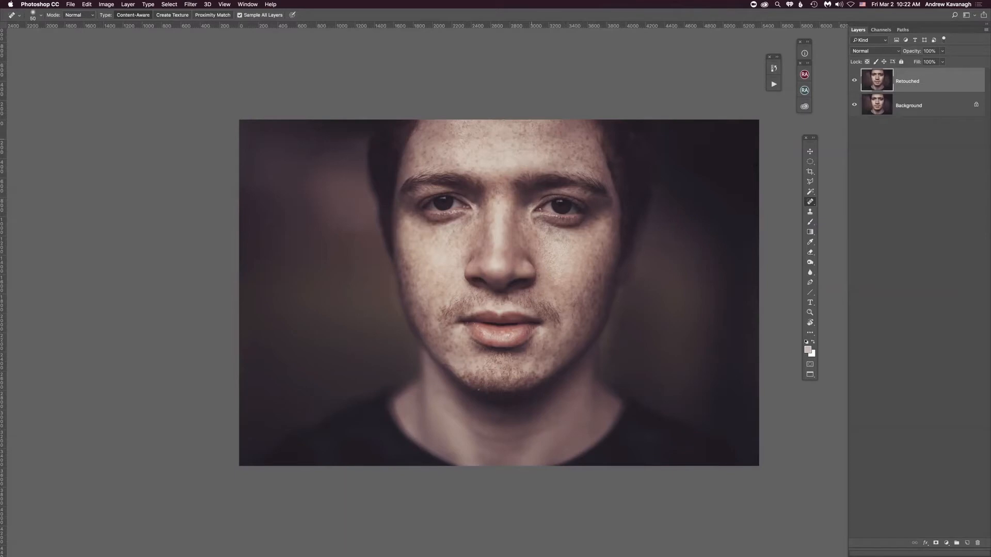
left_click(854, 80)
left_click(854, 82)
left_click(854, 82)
Step: Create a new empty layer named Under Eyes above the Retouched layer
left_click(967, 543, "alt")
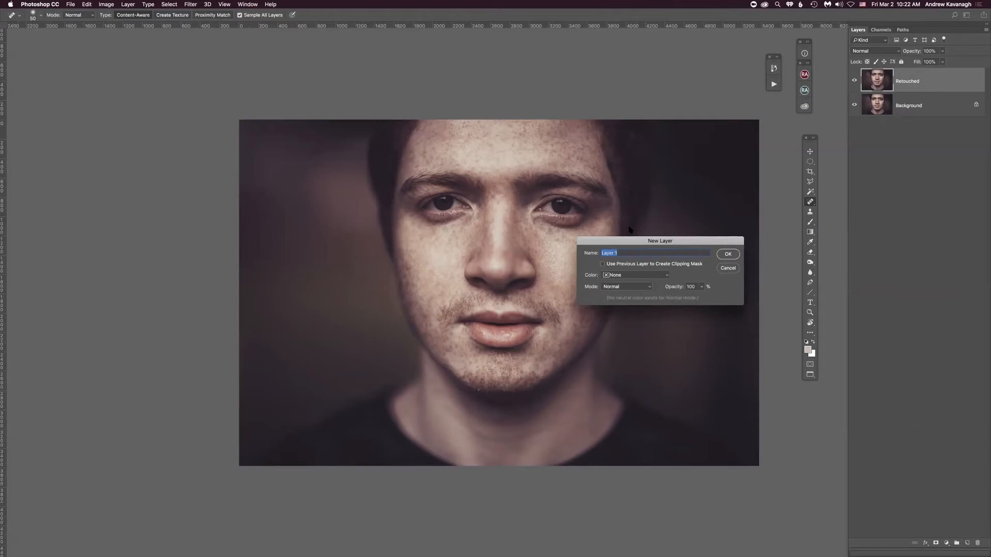
type("Ur")
type("der Eyes")
key("Return")
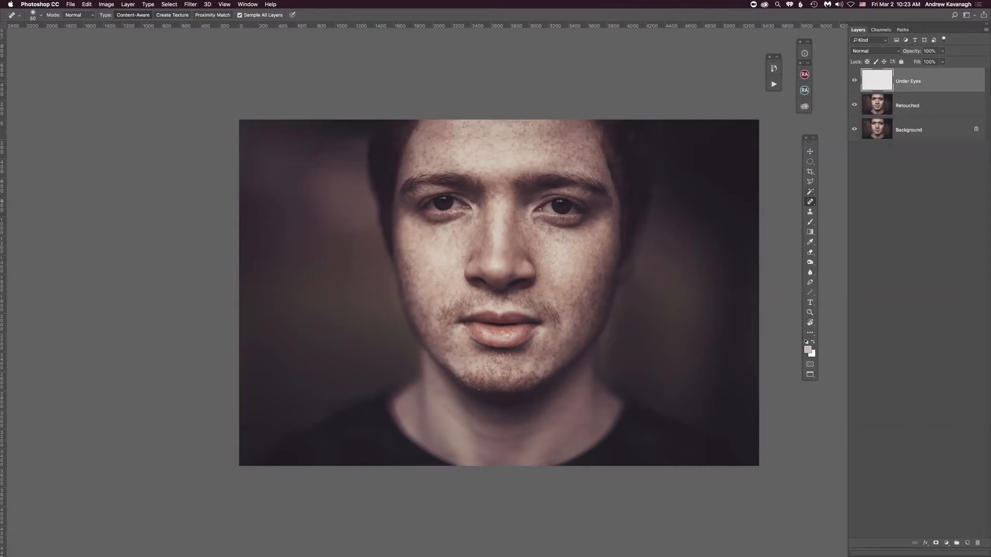
Step: With a Clone Stamp of size 150 at 66% opacity, clone cheek skin over the dark circle under the image's left eye
key("s")
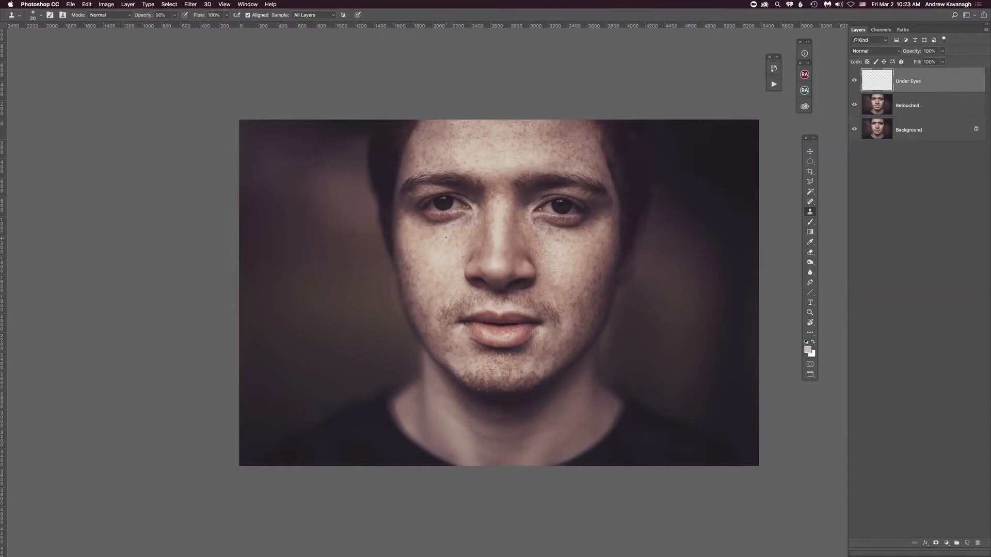
key("bracketright")
key("bracketright")
key("bracketright")
key("bracketright")
left_click_drag(146, 14, 136, 15)
left_click_drag(135, 13, 133, 12)
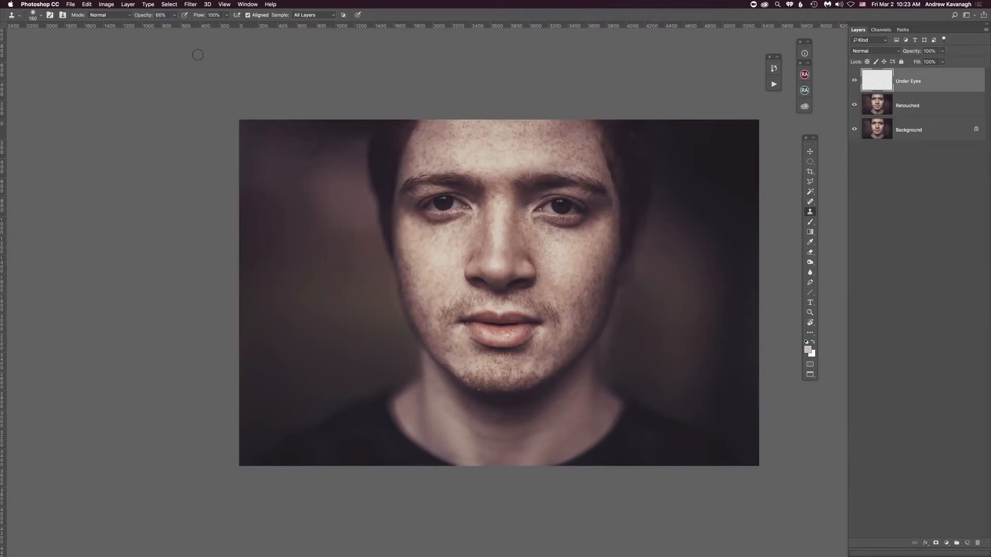
left_click(427, 232, "alt")
mouse_move(427, 221)
left_mouse_down()
mouse_move(441, 222)
mouse_move(443, 236)
mouse_move(442, 223)
mouse_move(469, 226)
left_mouse_up()
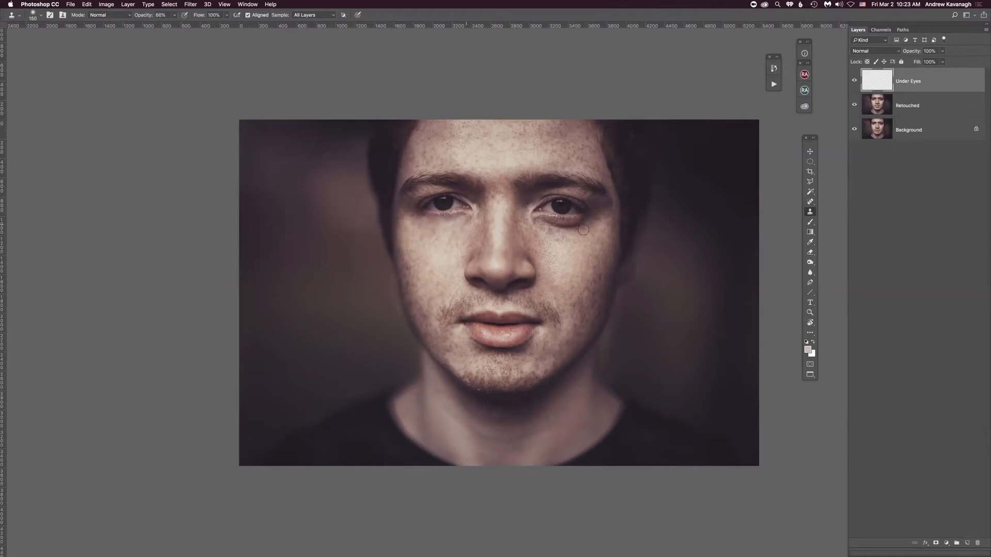
Step: Clone sampled cheek skin over the dark circle under the eye on the image's right side
left_click(541, 232, "alt")
left_click_drag(539, 223, 589, 221)
left_click(565, 238, "alt")
left_click(571, 235, "alt")
left_click(577, 236, "alt")
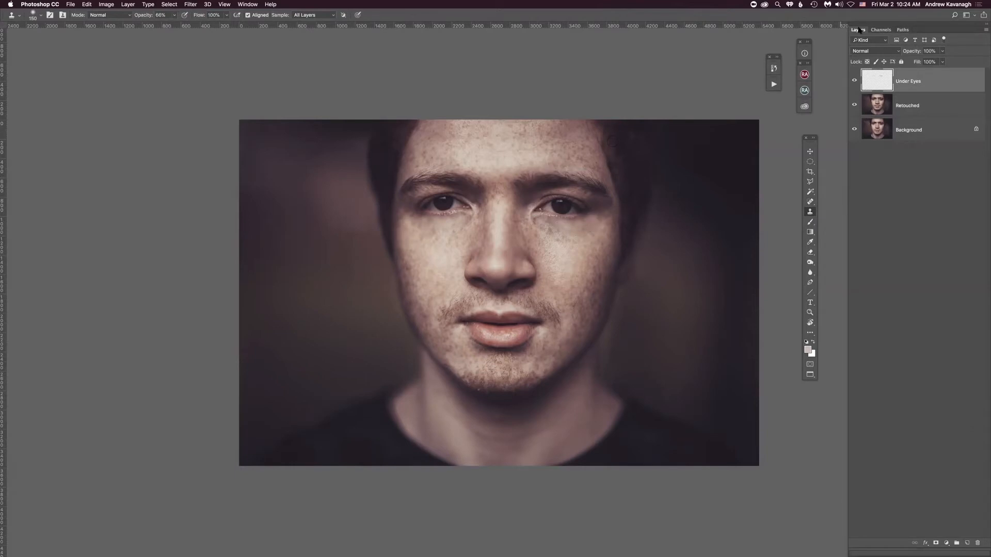
Step: Lower the Under Eyes layer's opacity to 54% and compare the face with that layer hidden and shown
left_click_drag(914, 54, 900, 52)
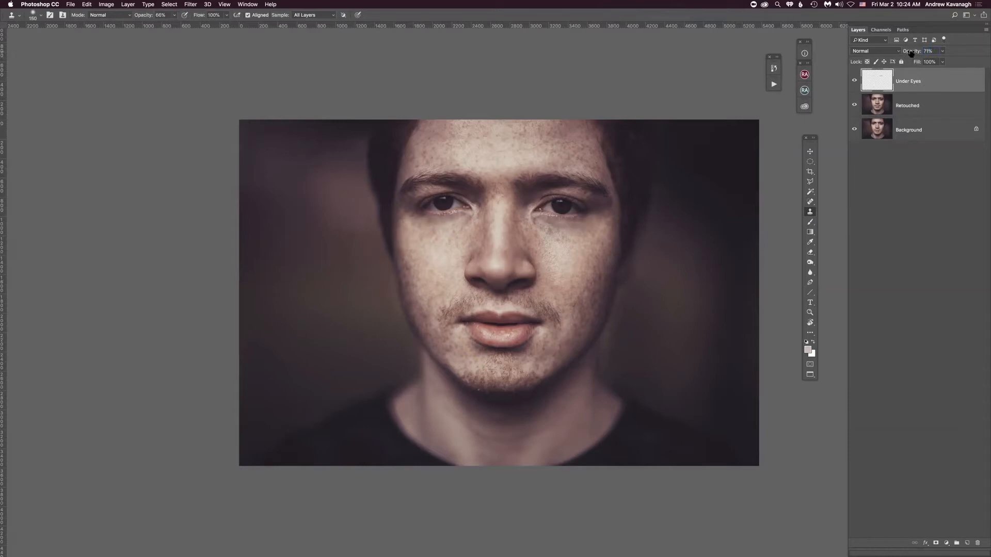
left_click_drag(910, 52, 907, 54)
left_click(855, 81)
left_click(855, 81)
left_click_drag(912, 54, 910, 53)
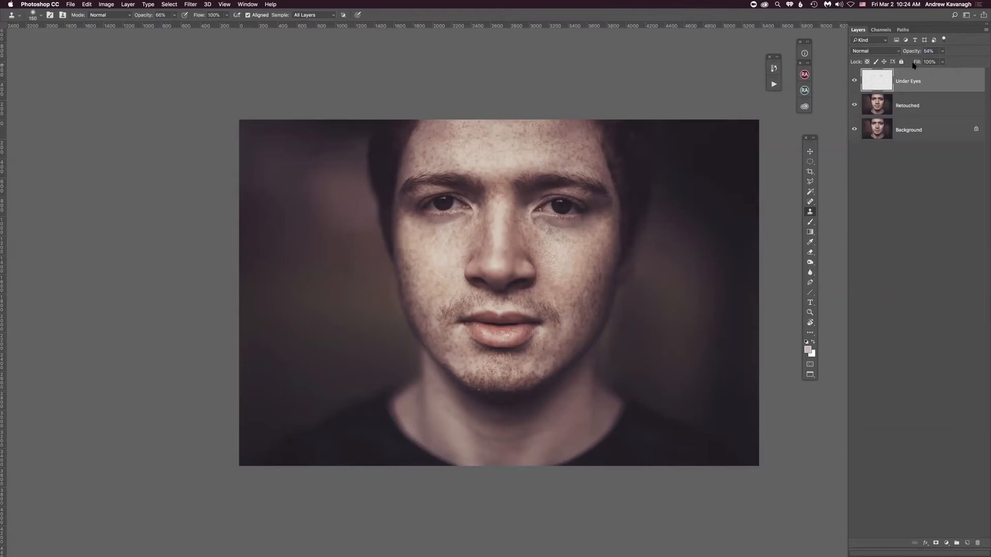
left_click(855, 81)
left_click(854, 81)
left_click(854, 80)
left_click(855, 81)
Step: Hide the Layers panel and display it again, keeping the portrait open and dismissing the Learn panel
key("super+w")
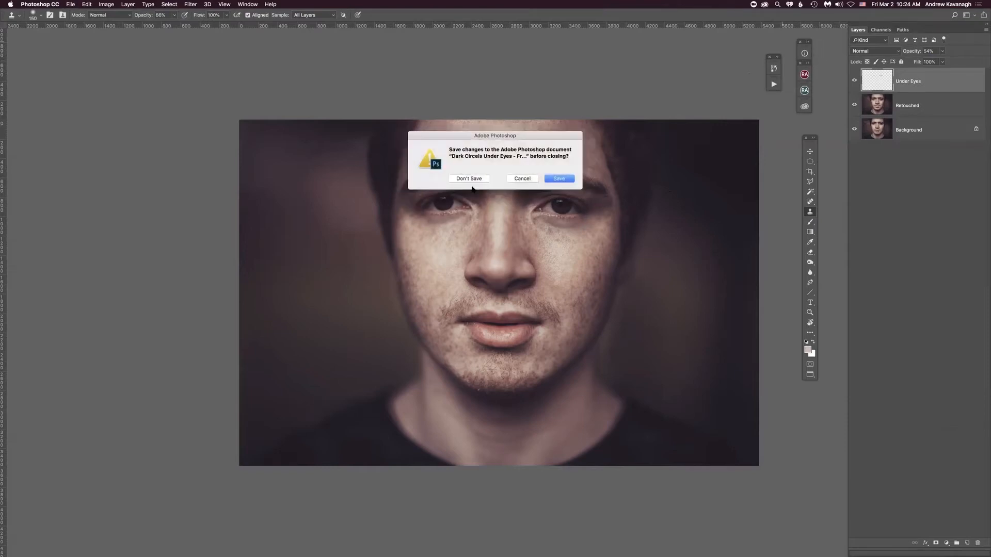
left_click(521, 179)
left_click(248, 4)
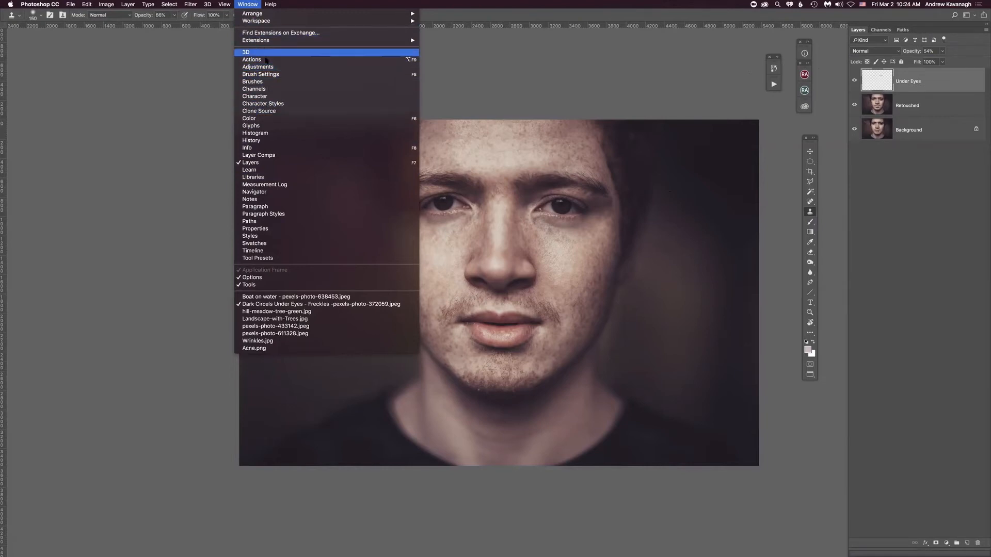
left_click(253, 163)
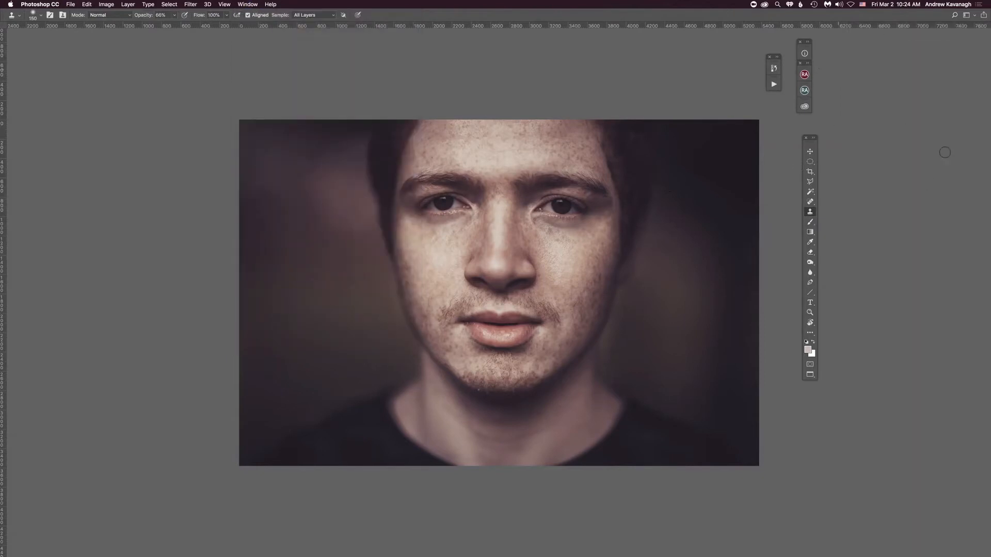
left_click(247, 4)
left_click(252, 162)
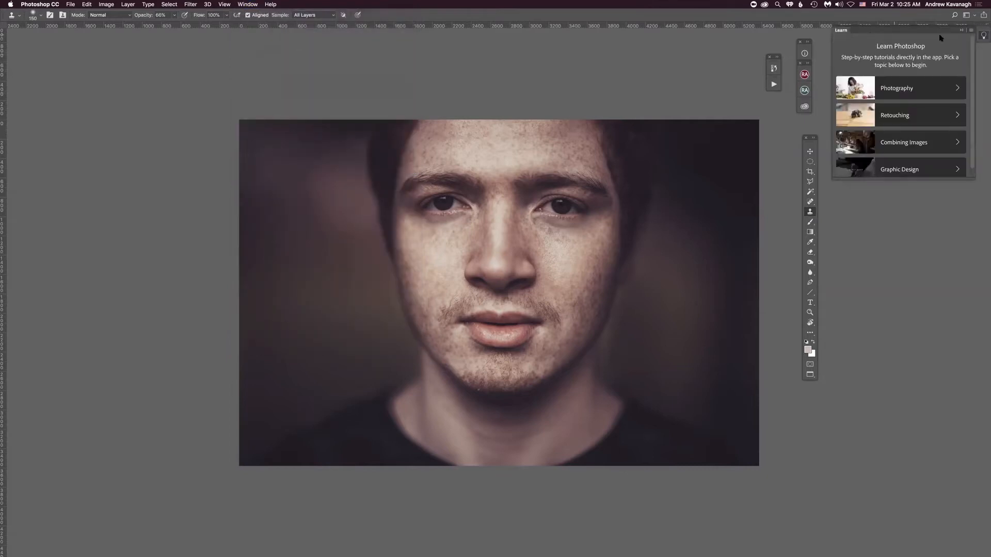
left_click_drag(867, 32, 878, 142)
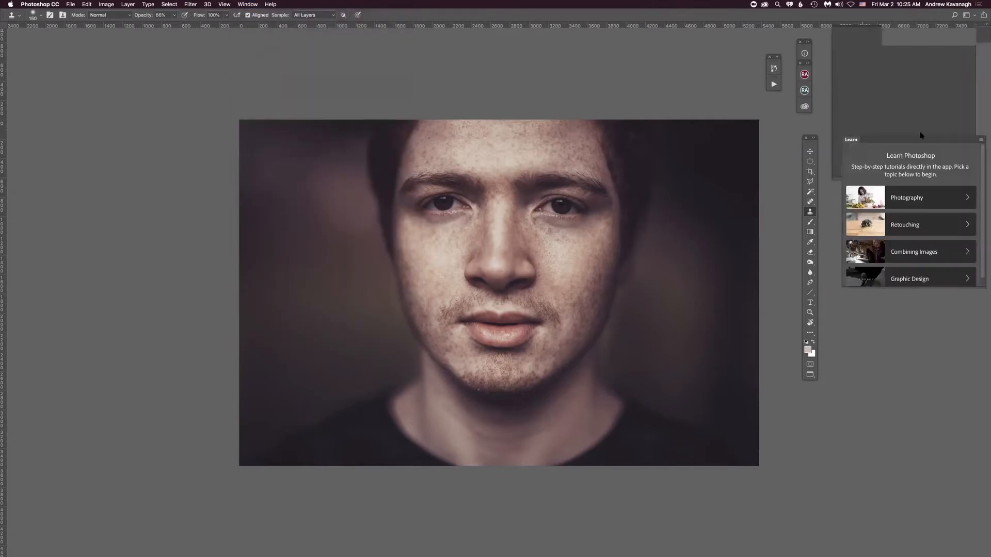
left_click(979, 134)
left_click(845, 135)
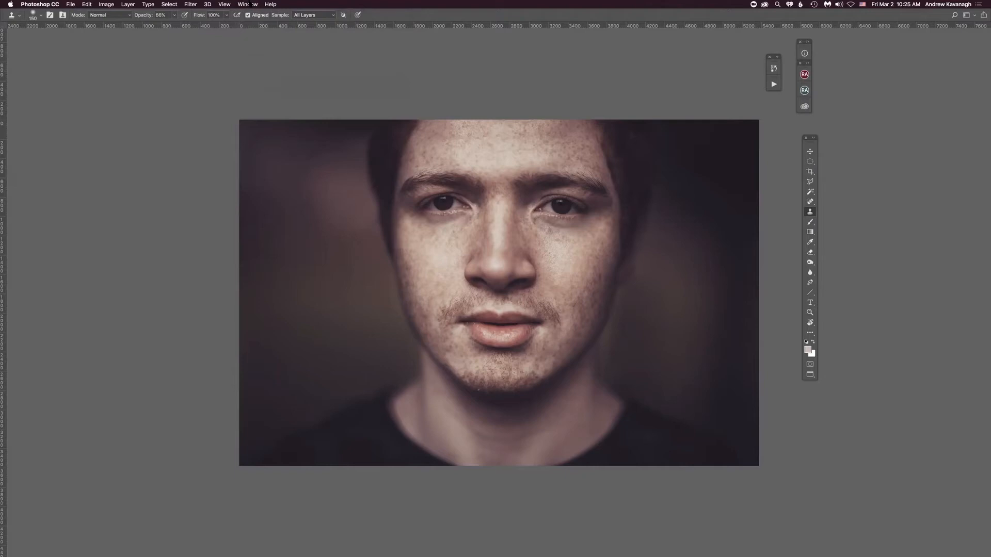
left_click(252, 5)
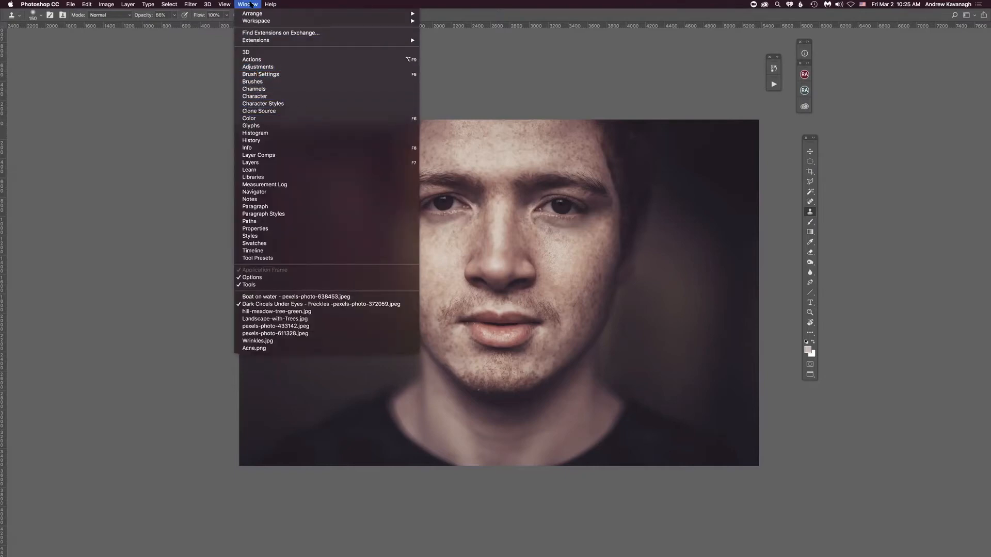
left_click(258, 163)
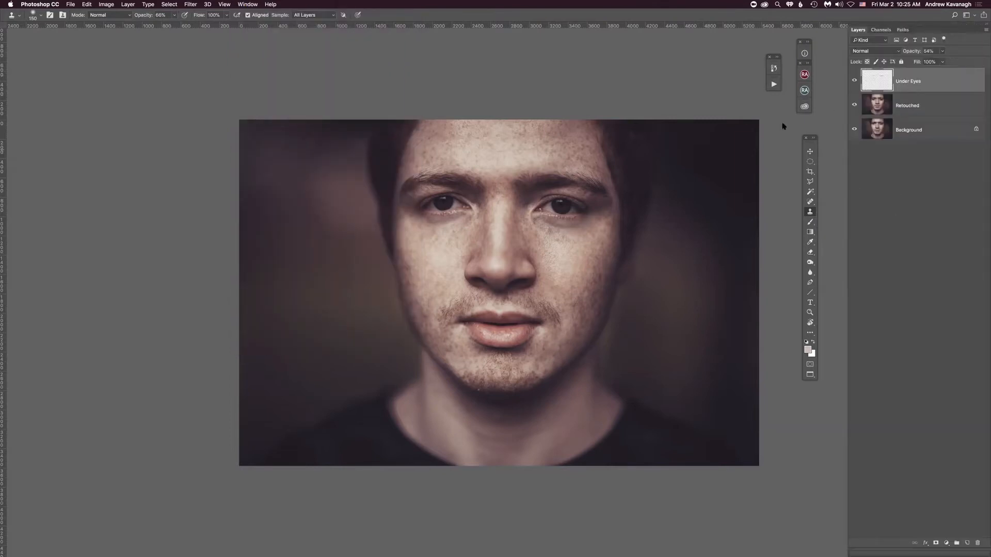
Step: Switch to the open document "Boat on water - pexels-photo-638453.jpeg" and bring the whole picture into view
left_click(250, 5)
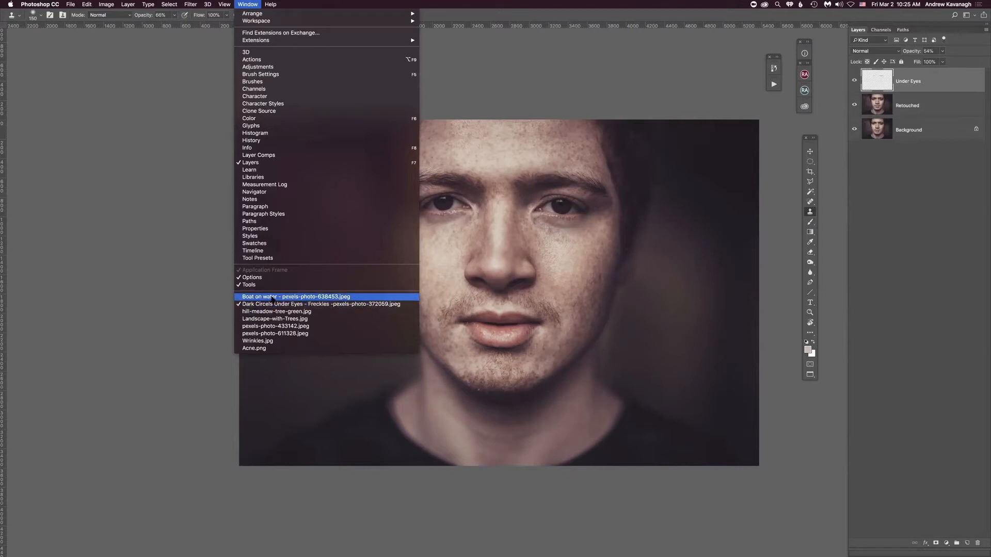
left_click(274, 297)
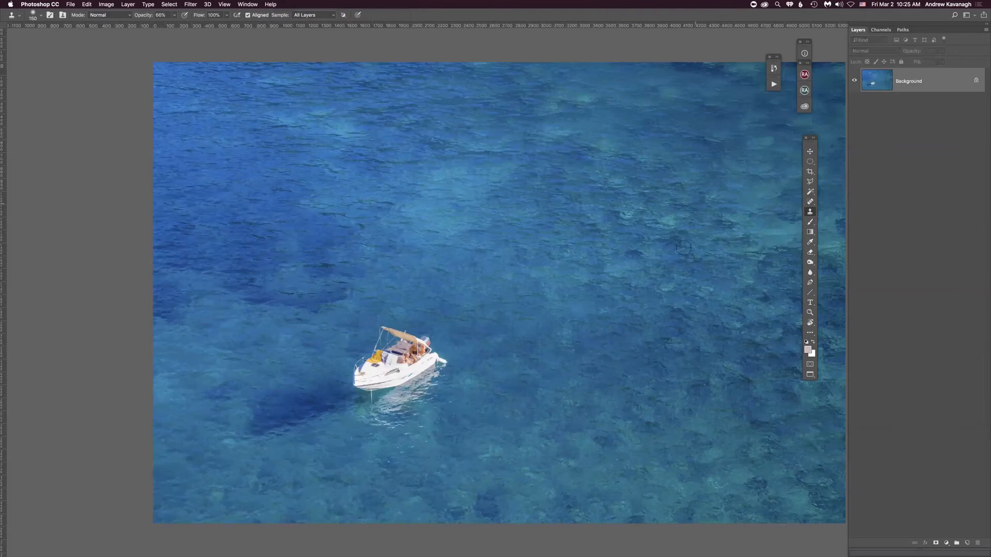
left_click_drag(696, 345, 602, 315)
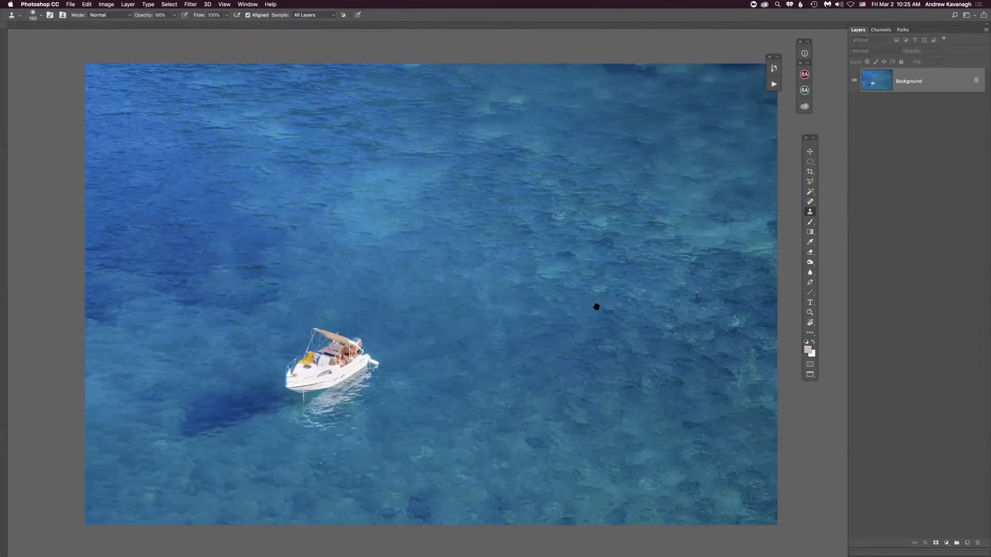
key("super+minus")
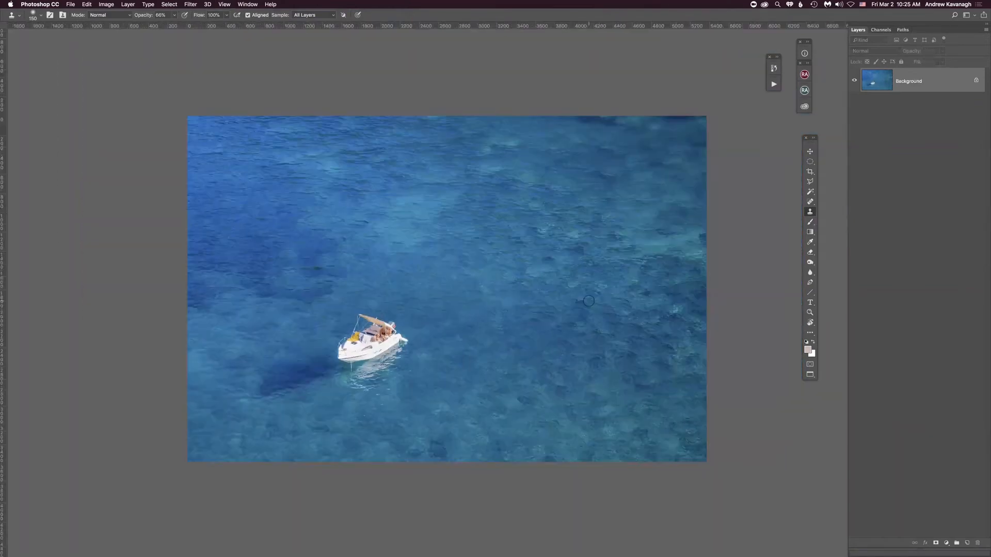
key("super+plus")
mouse_move(593, 339)
left_mouse_down()
mouse_move(610, 343)
mouse_move(601, 342)
left_mouse_up()
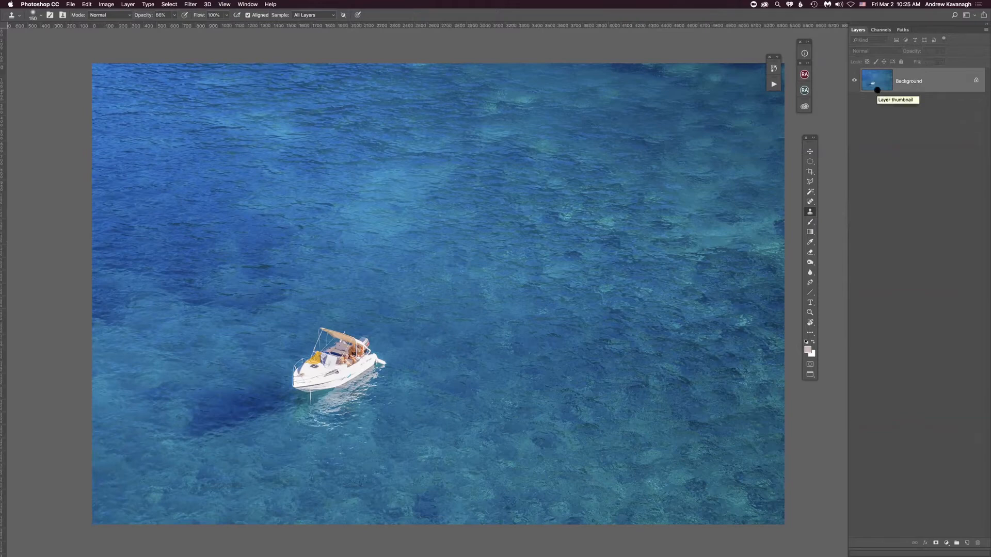
Step: Duplicate the Background layer of the boat picture as a new layer named Retouched
key("super+shift+n")
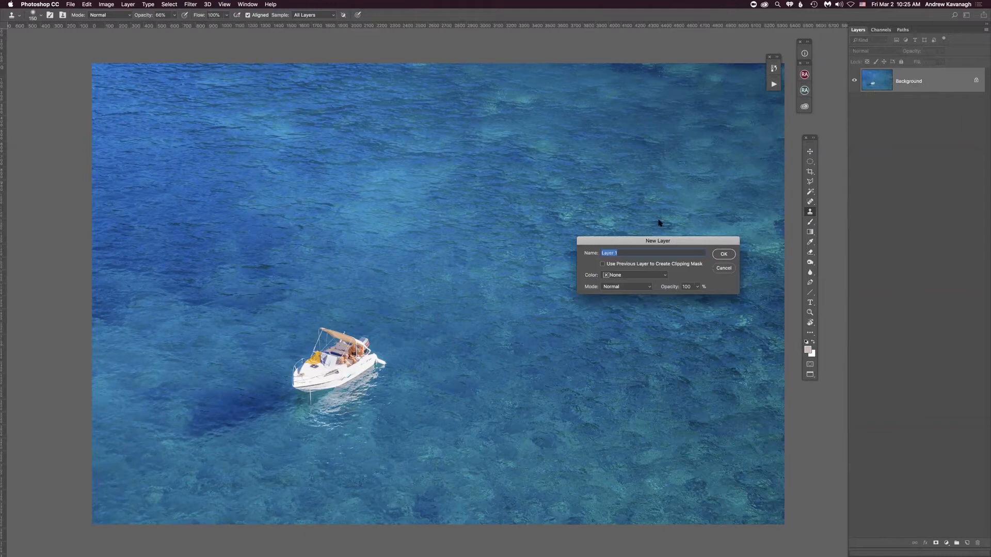
type("Retouched")
key("Return")
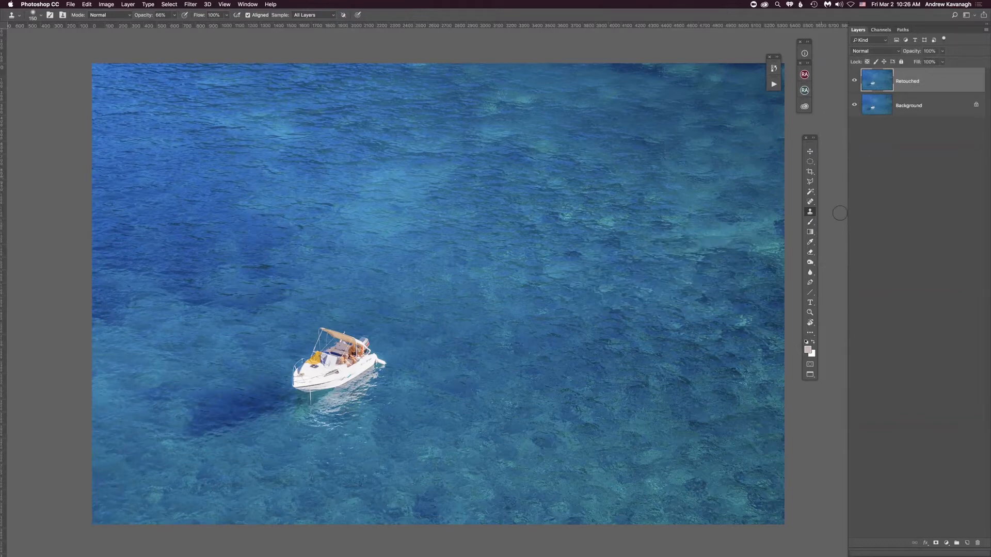
Step: Outline the boat together with its shadow and reflection using the Polygonal Lasso
left_click(809, 182)
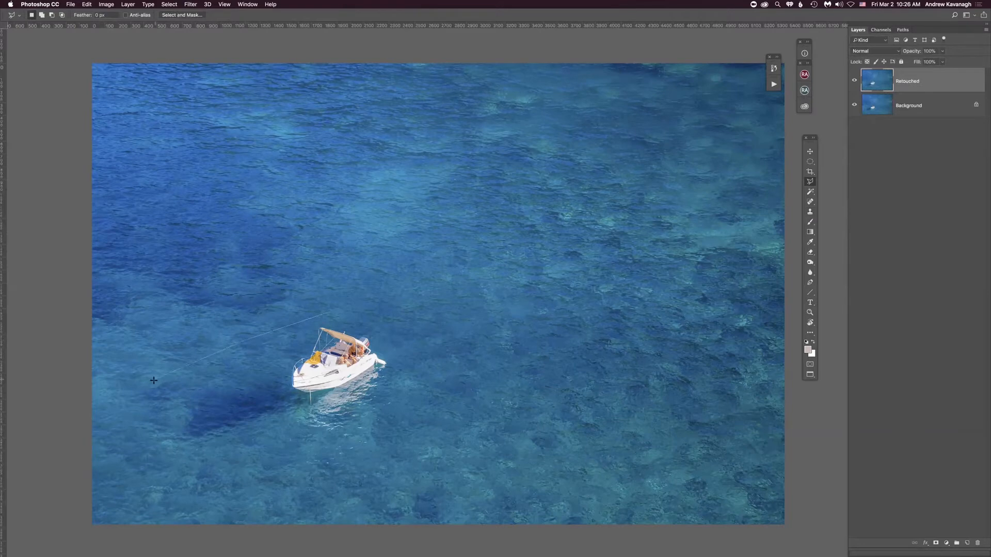
left_click(240, 460)
left_click(412, 359)
left_click(391, 325)
left_click(343, 308)
left_click(330, 313)
key("shift+BackSpace")
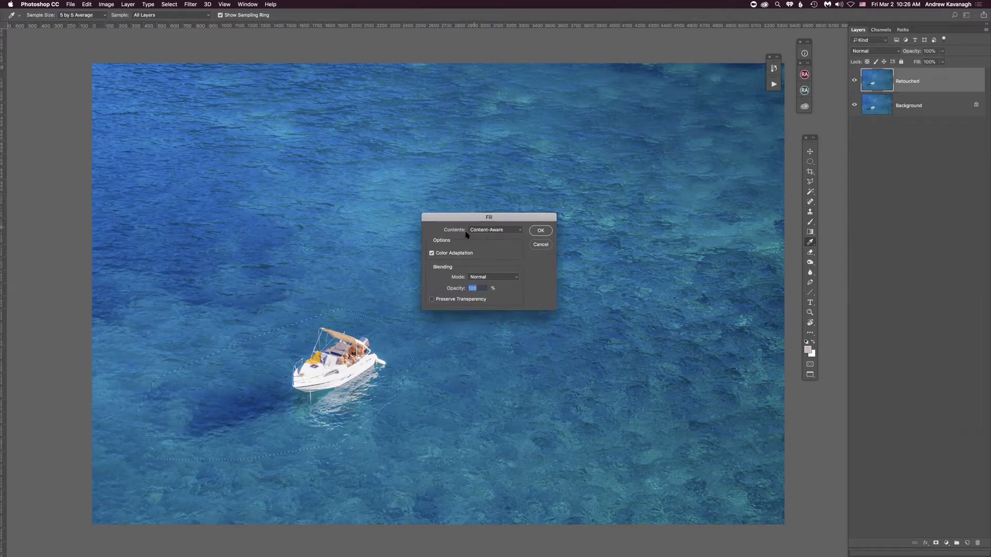
left_click(541, 246)
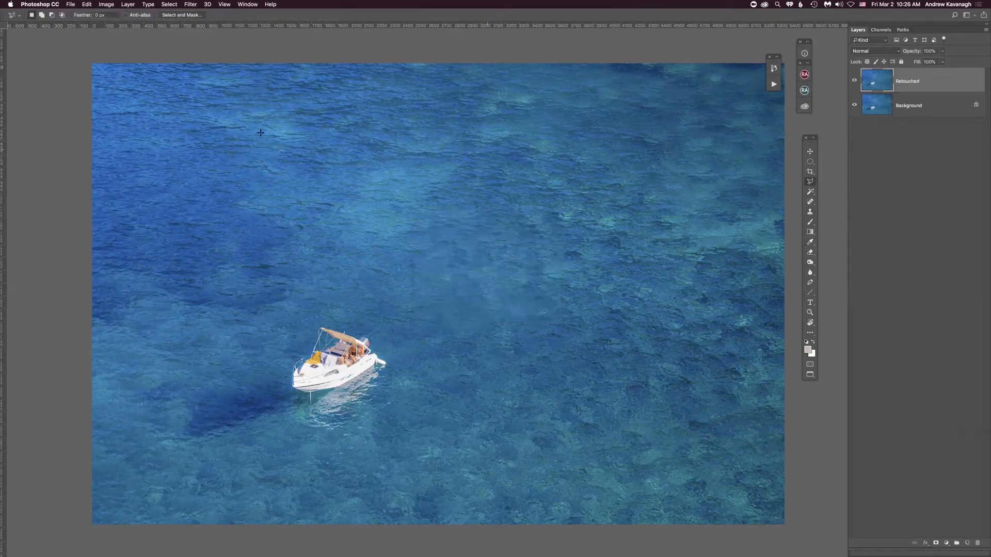
left_click(86, 4)
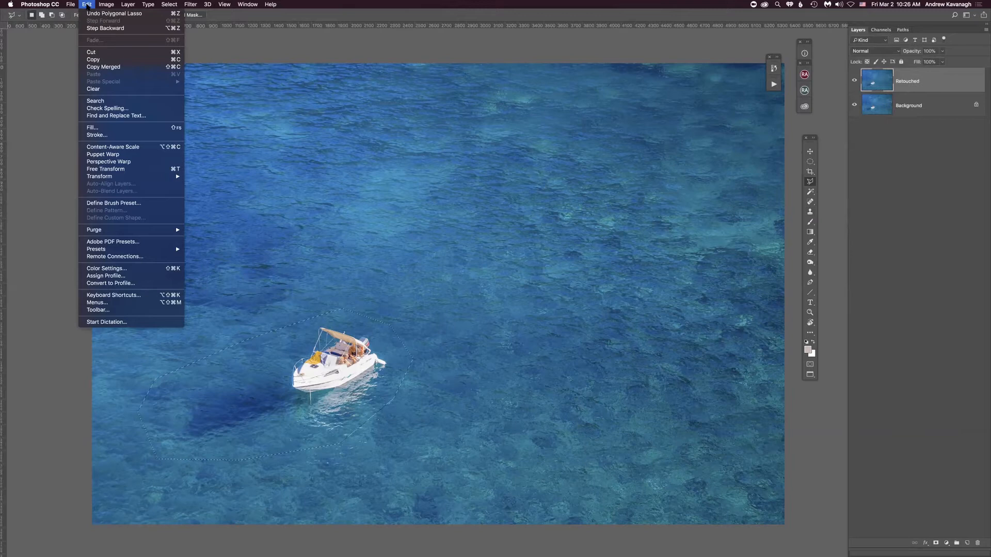
left_click(124, 128)
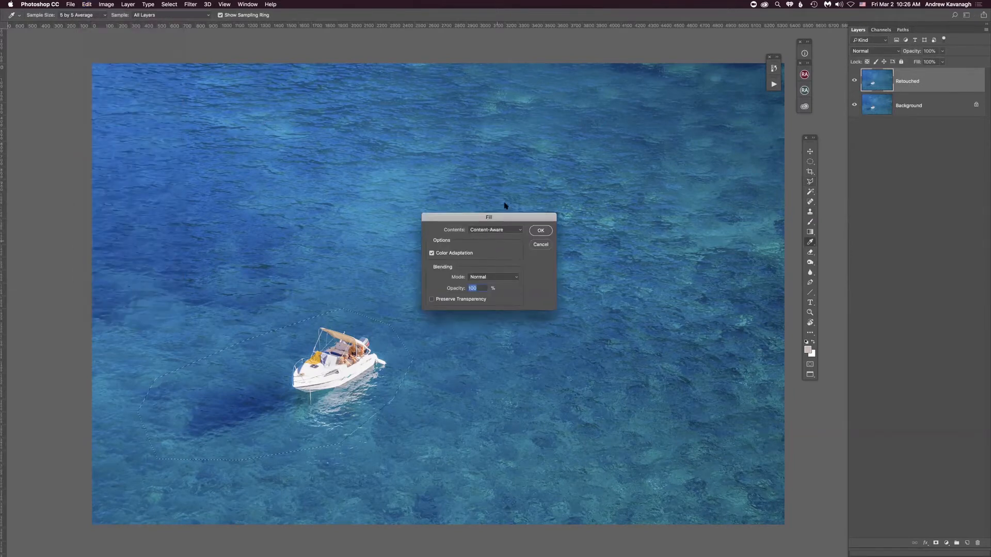
left_click(540, 230)
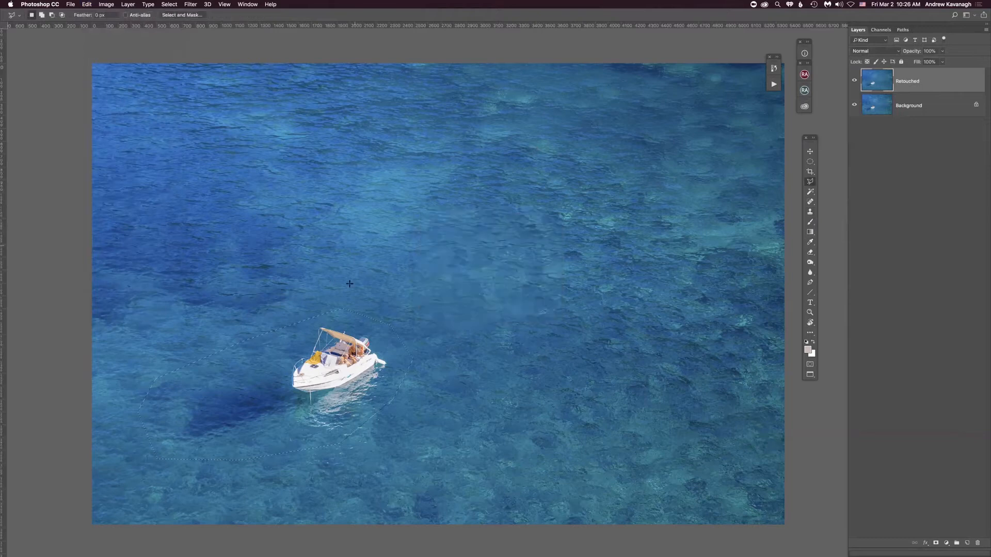
Step: Fill the boat selection with Content-Aware contents, deselect, and compare the picture with the Retouched layer hidden
key("m")
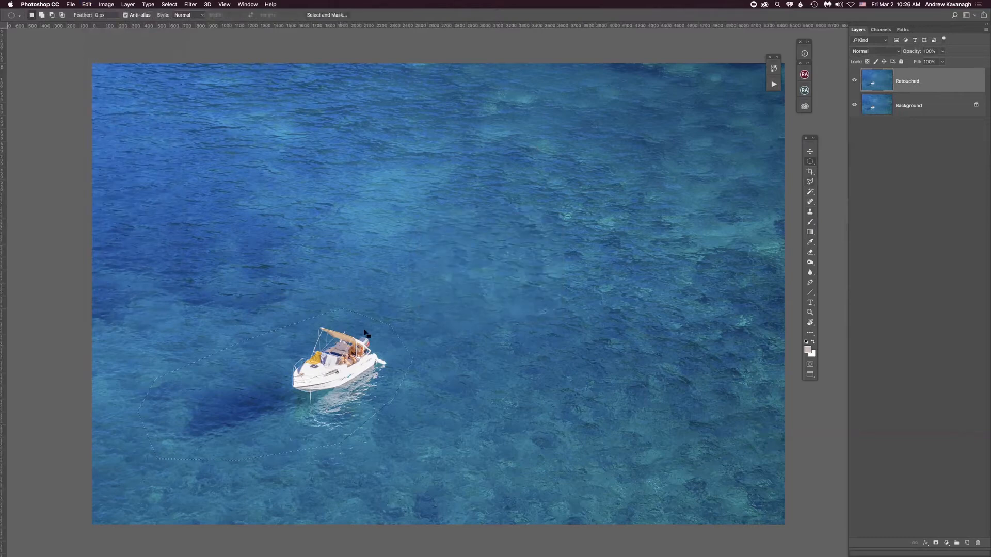
right_click(359, 369)
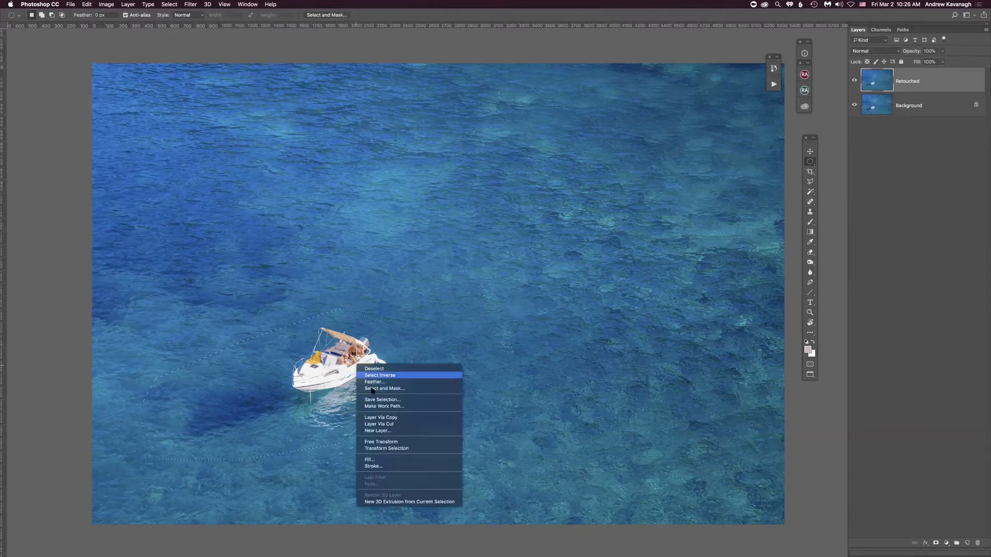
left_click(377, 461)
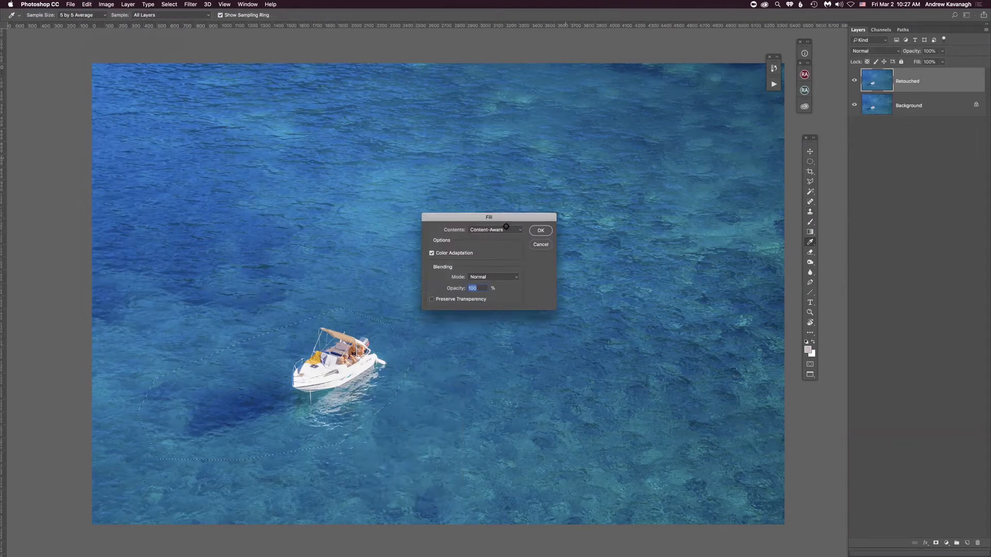
left_click(541, 230)
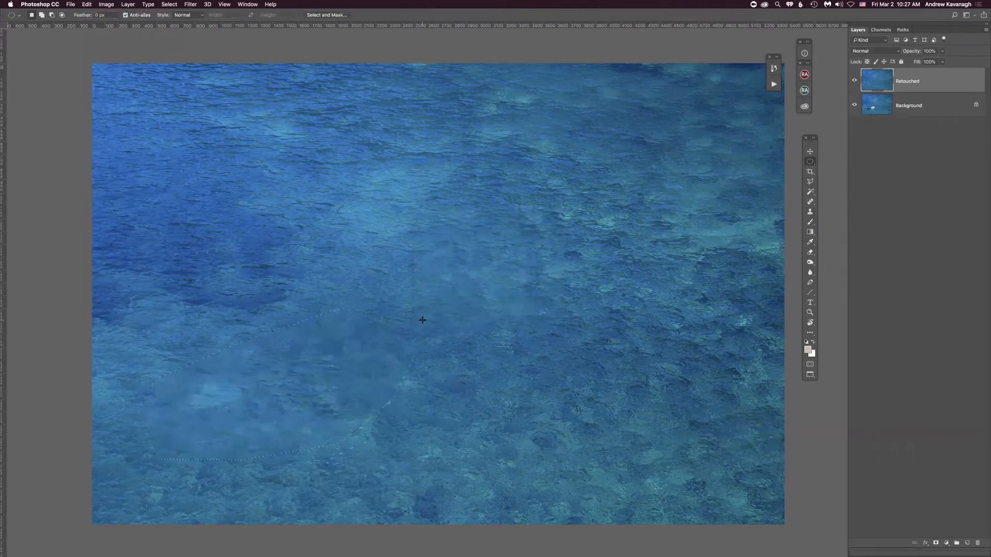
key("super+d")
left_click(854, 80)
left_click(855, 81)
Step: Paint over the bright leftover patch in the filled water area with an enlarged Spot Healing Brush on the Retouched layer
left_click(810, 203)
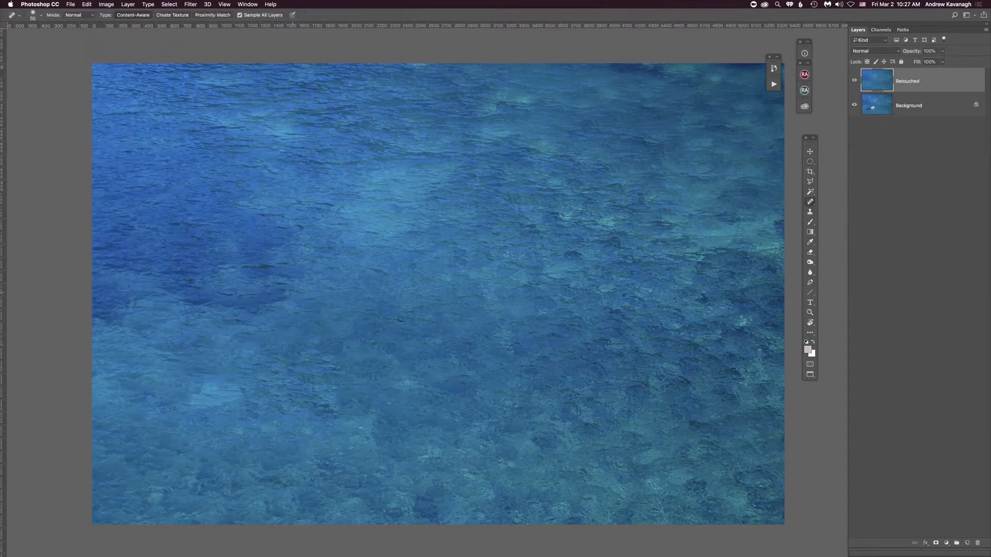
key("bracketright")
key("bracketright")
mouse_move(202, 387)
left_mouse_down()
mouse_move(167, 413)
mouse_move(175, 428)
mouse_move(241, 435)
left_mouse_up()
left_click_drag(245, 384, 241, 389)
left_click_drag(249, 403, 244, 409)
mouse_move(244, 383)
left_mouse_down()
mouse_move(241, 397)
mouse_move(206, 410)
left_mouse_up()
Step: Close the boat picture without saving and switch to the open document Landscape-with-Trees.jpg
key("super+w")
left_click(473, 180)
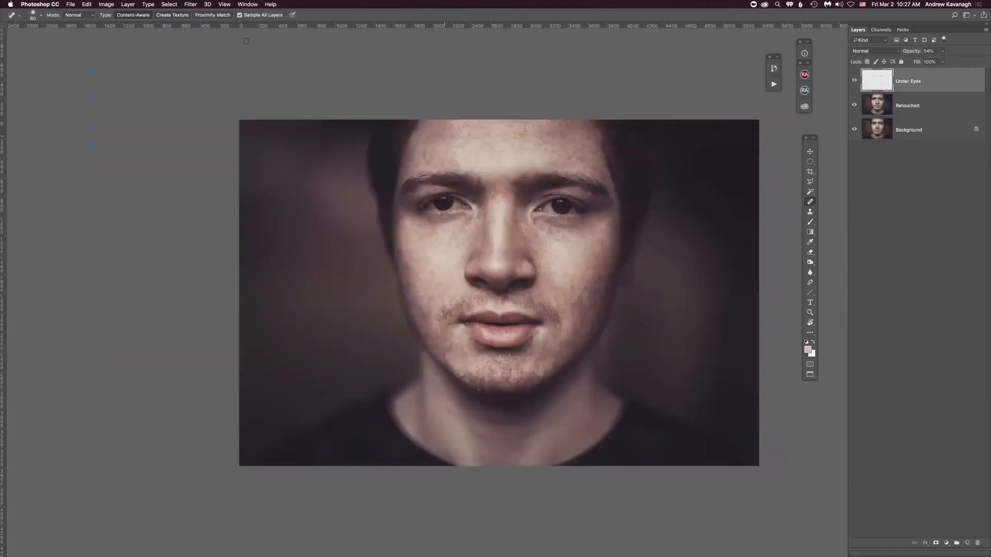
left_click(248, 4)
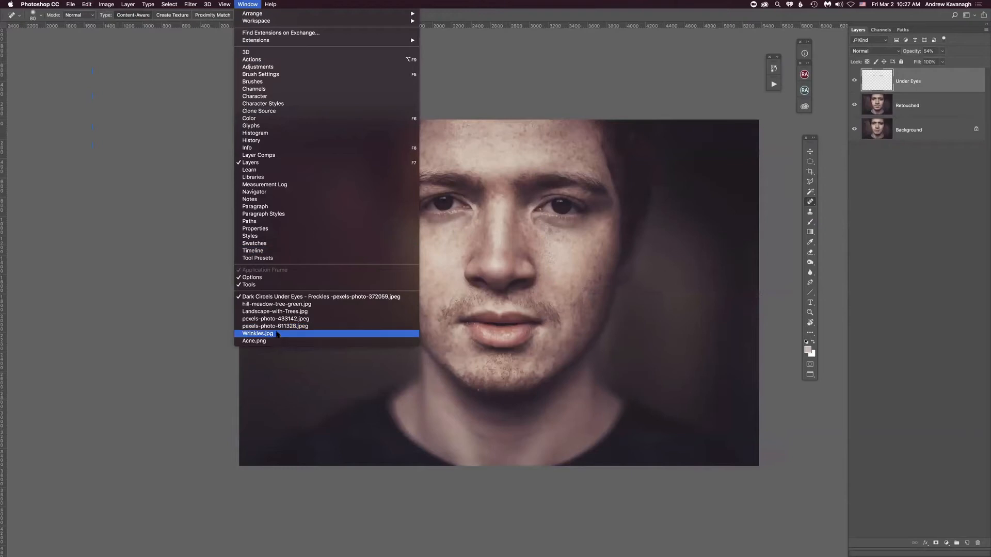
left_click(279, 311)
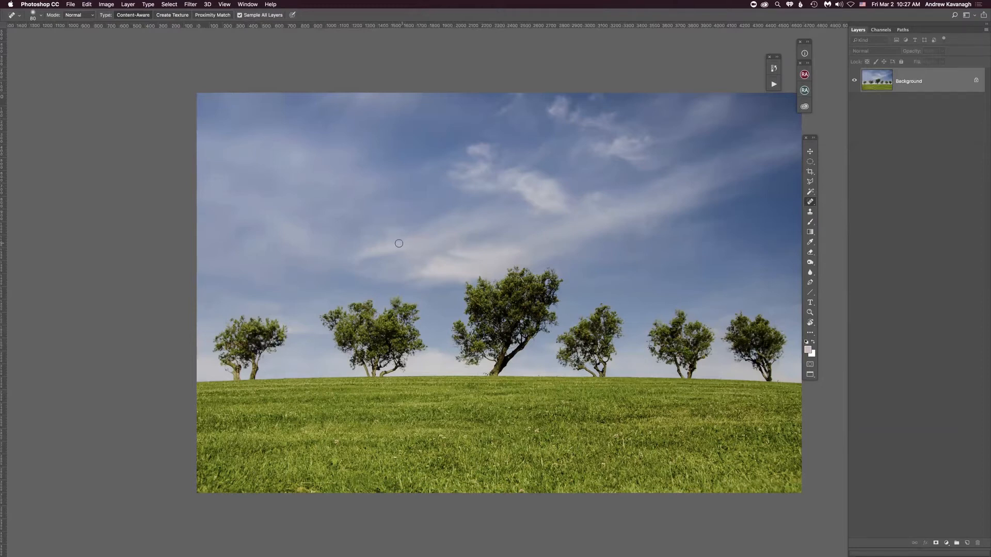
Step: Select the leftmost tree with the Rectangular Marquee, fill it with Content-Aware contents at 100% opacity, and deselect
key("m")
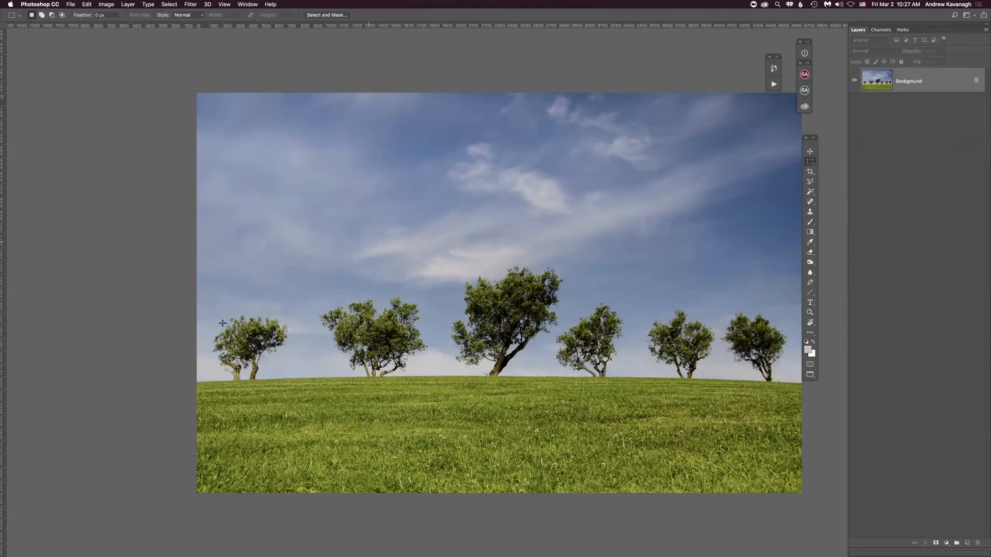
left_click_drag(275, 402, 292, 388)
key("i")
key("shift+BackSpace")
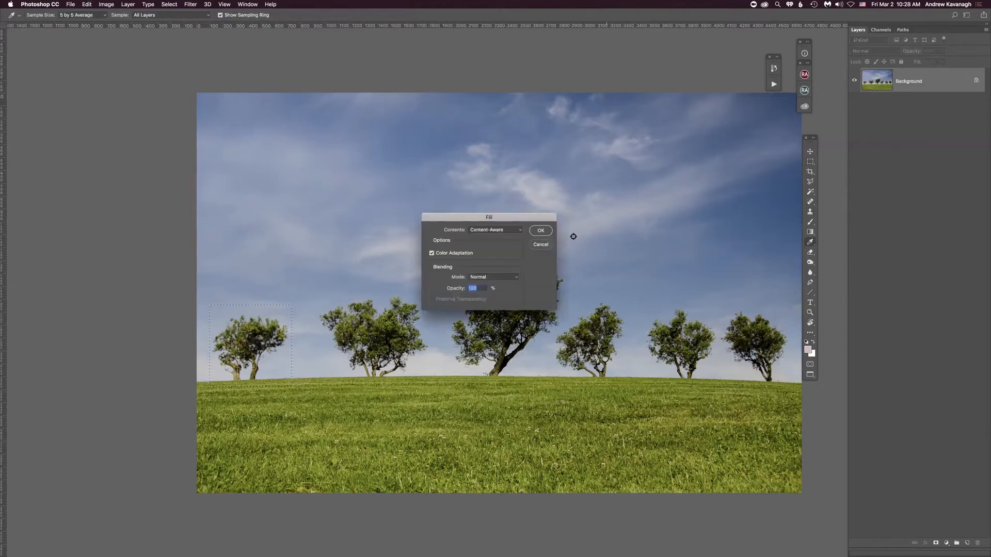
left_click(541, 231)
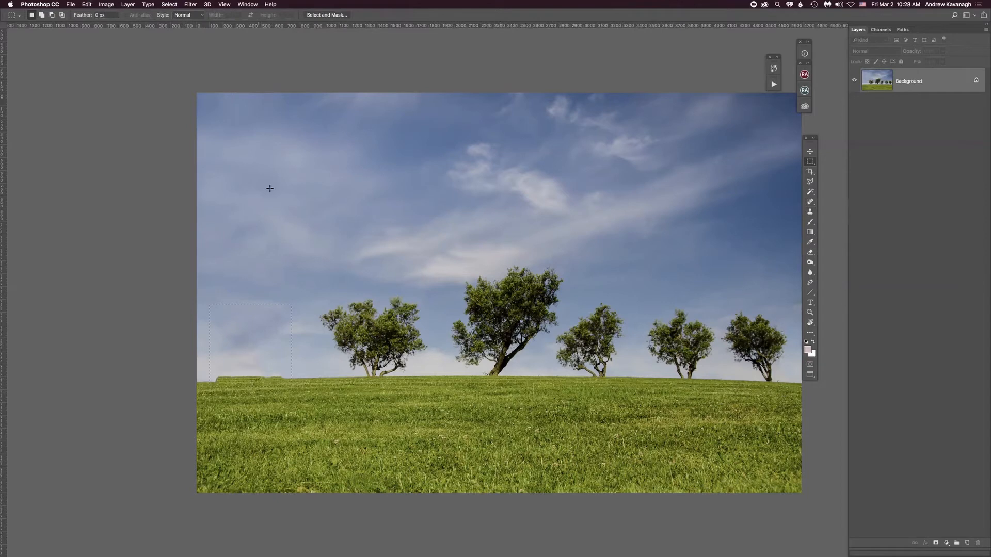
key("super+d")
Step: Patch the raised grass edge where the leftmost tree stood with clean horizon beside it using the Patch tool, and deselect
left_click(810, 202)
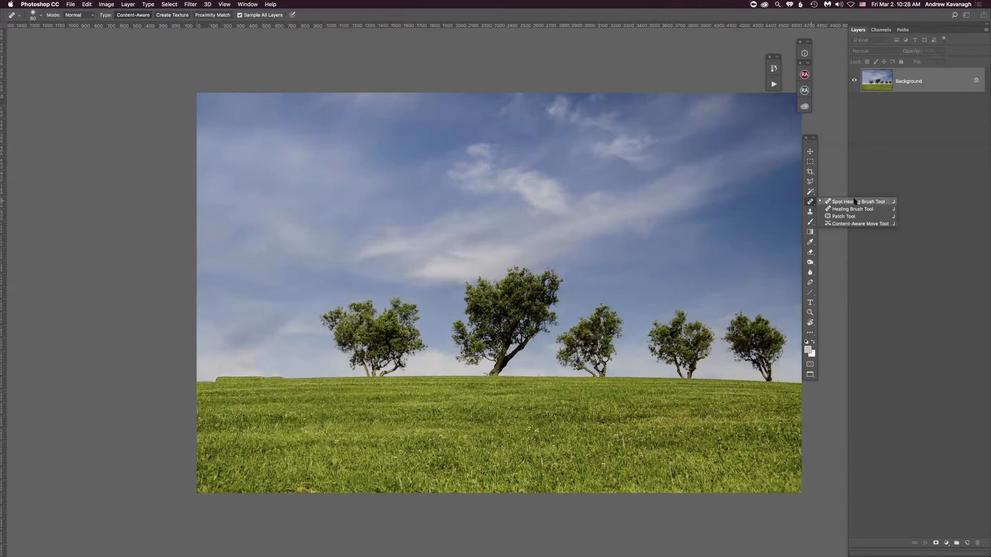
left_click(845, 217)
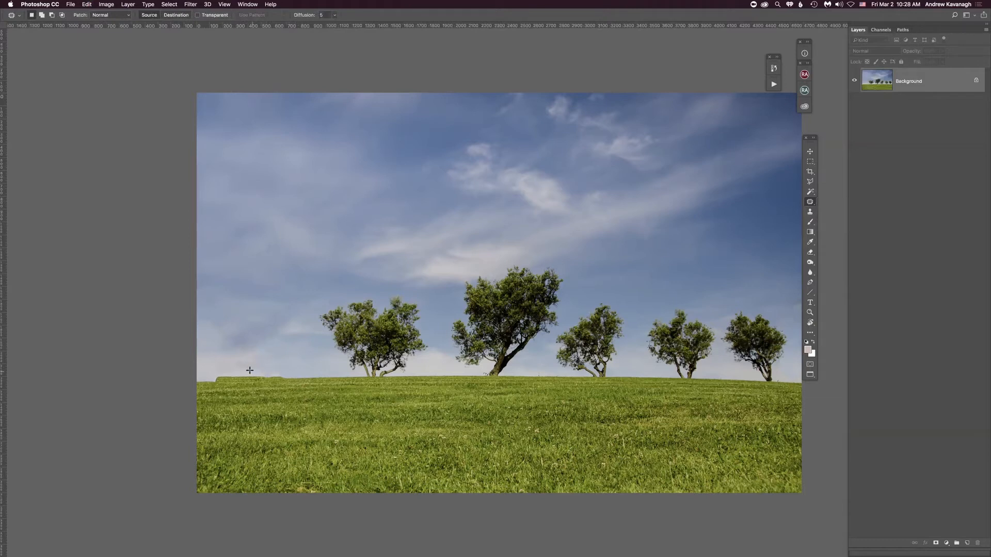
left_click_drag(221, 367, 207, 381)
mouse_move(288, 374)
left_mouse_down()
mouse_move(295, 379)
mouse_move(281, 382)
mouse_move(340, 385)
mouse_move(331, 391)
left_mouse_up()
key("super+d")
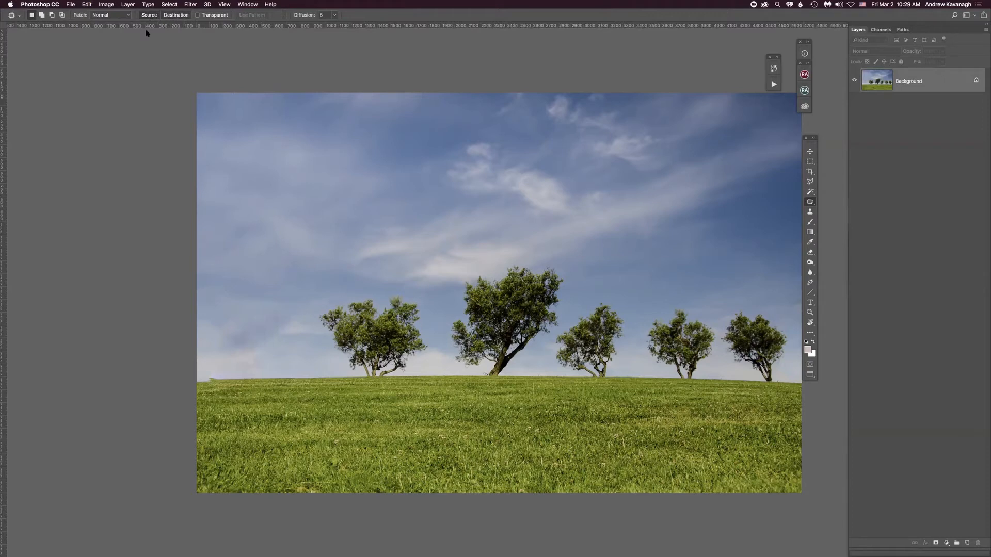
Step: Patch the remaining uneven bit of grass at the far left end of the horizon, and deselect
mouse_move(195, 378)
left_mouse_down()
mouse_move(222, 370)
mouse_move(220, 380)
left_mouse_up()
left_click(173, 16)
left_click_drag(224, 381, 284, 382)
key("super+z")
left_click_drag(223, 383, 248, 381)
key("super+d")
Step: Revert the landscape picture to its Open state in the history
left_click(773, 68)
left_click(709, 86)
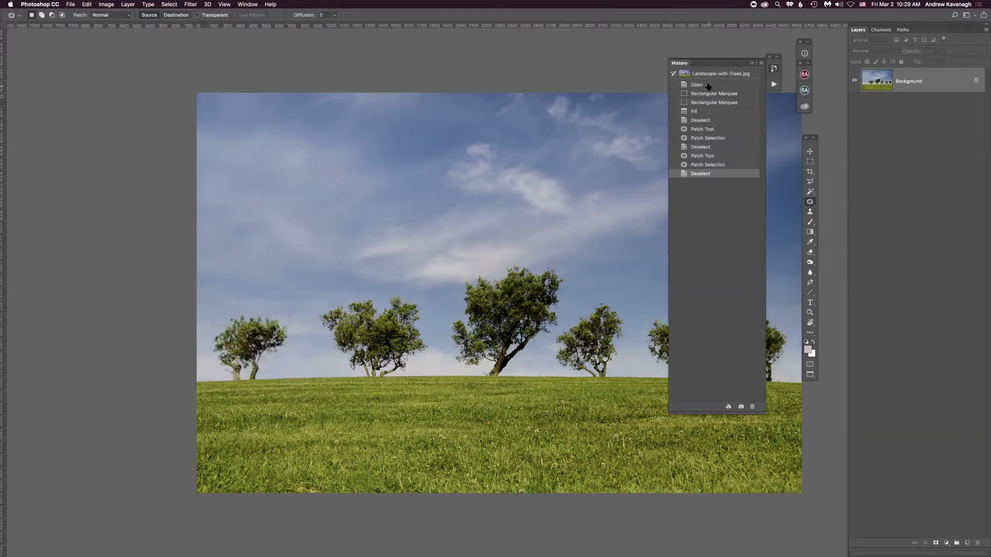
left_click(501, 141)
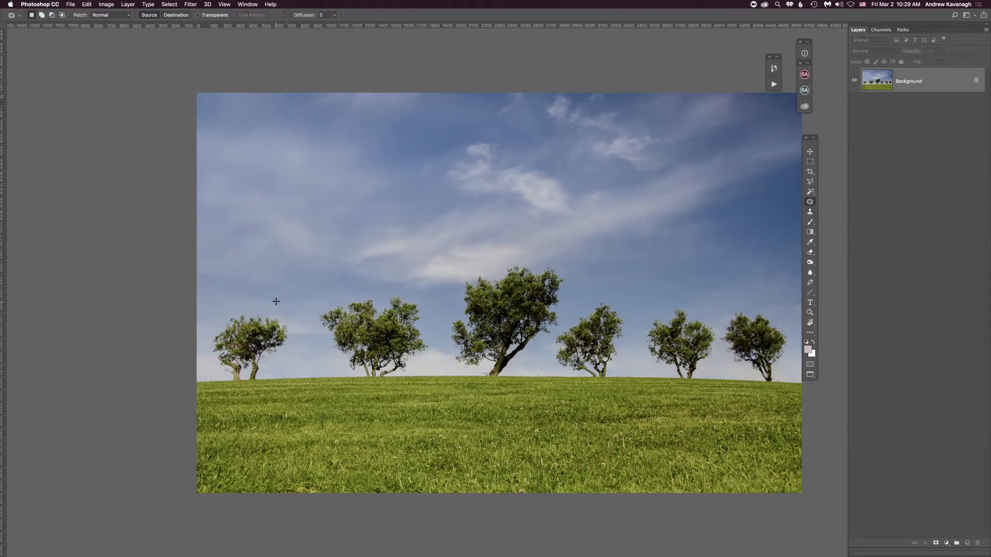
Step: Remove the leftmost tree with a rectangular selection around it and a Content-Aware fill, then deselect
key("m")
left_click_drag(209, 304, 286, 394)
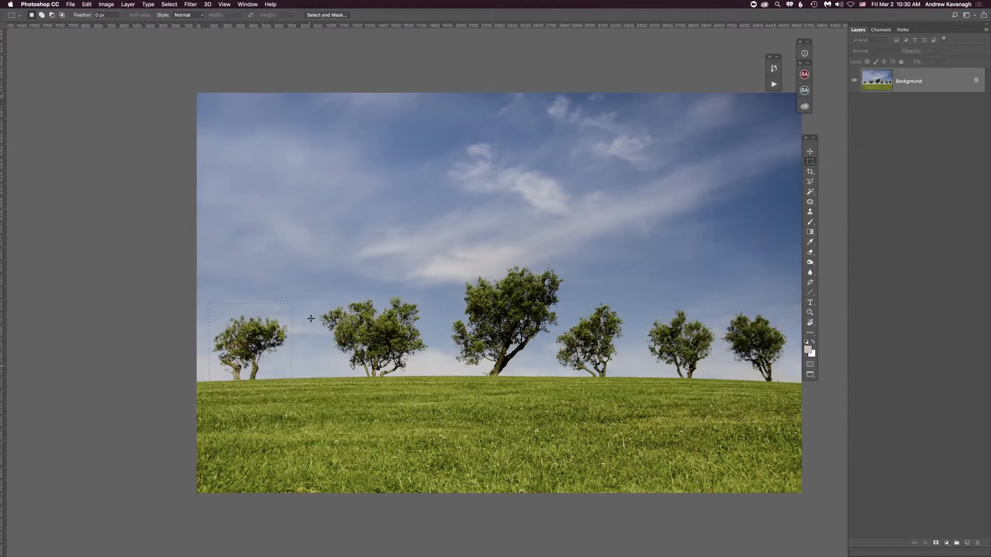
key("BackSpace")
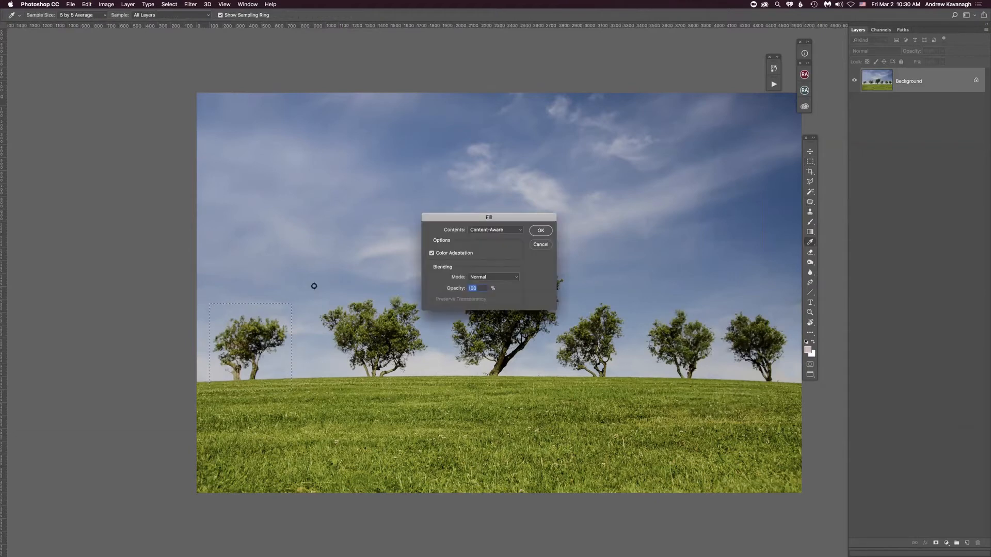
left_click(550, 230)
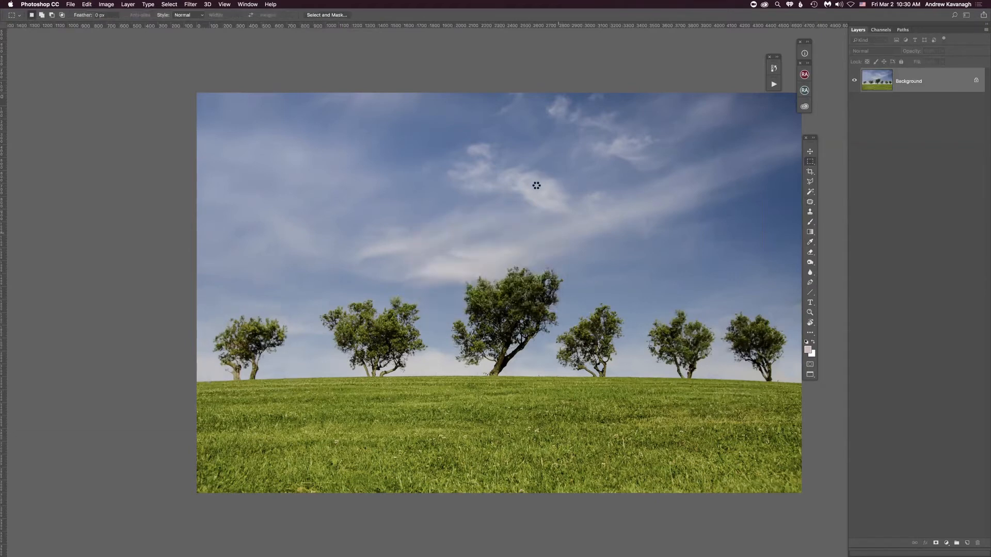
key("super+d")
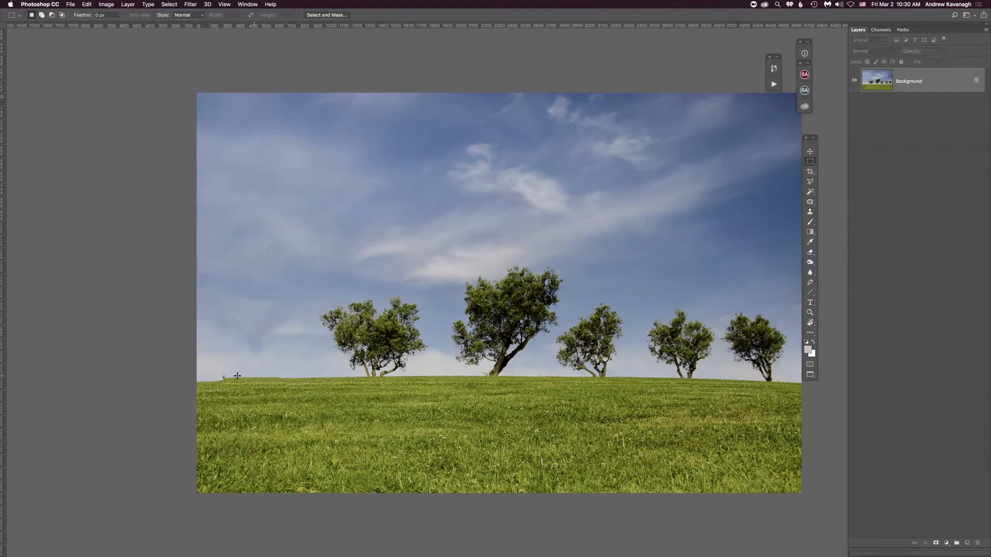
Step: Outline the uneven horizon where the tree stood with the Patch tool and replace it from the clean grass edge beside it, using Source mode
left_click_drag(201, 373, 239, 372)
key("super+d")
left_click(809, 203)
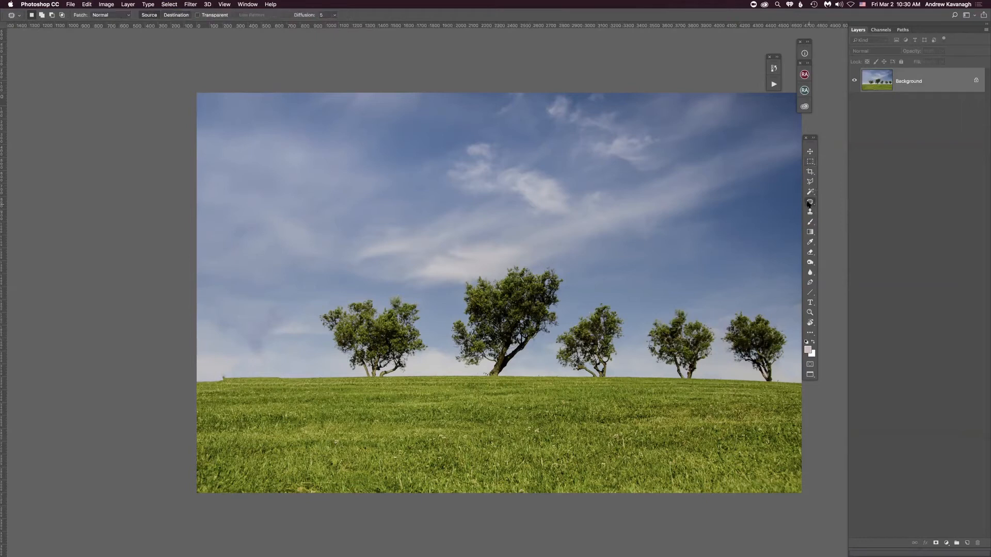
left_click(810, 203)
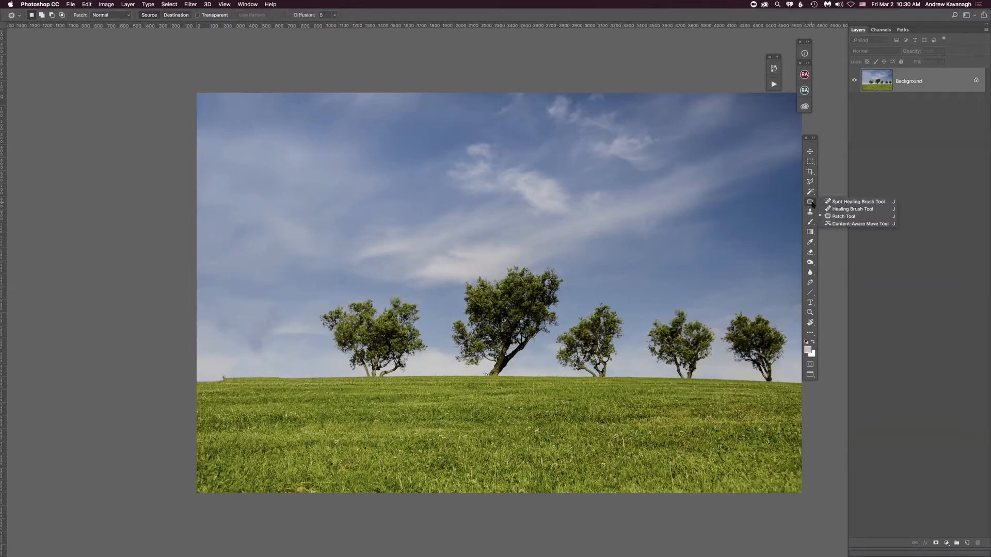
left_click(841, 217)
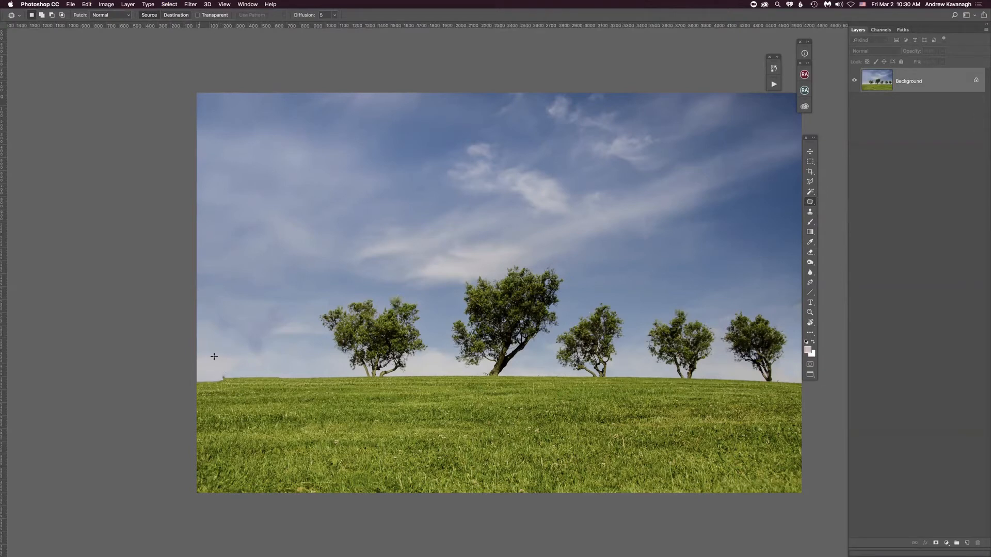
mouse_move(226, 372)
left_mouse_down()
mouse_move(191, 374)
mouse_move(209, 388)
mouse_move(279, 378)
mouse_move(223, 367)
mouse_move(215, 373)
mouse_move(304, 370)
left_mouse_up()
left_click_drag(250, 378, 320, 373)
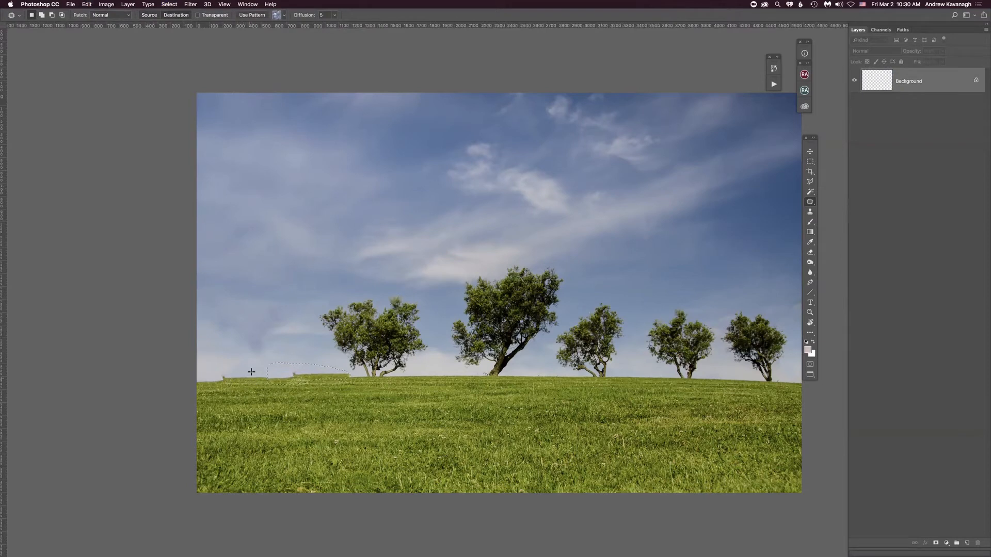
key("super+z")
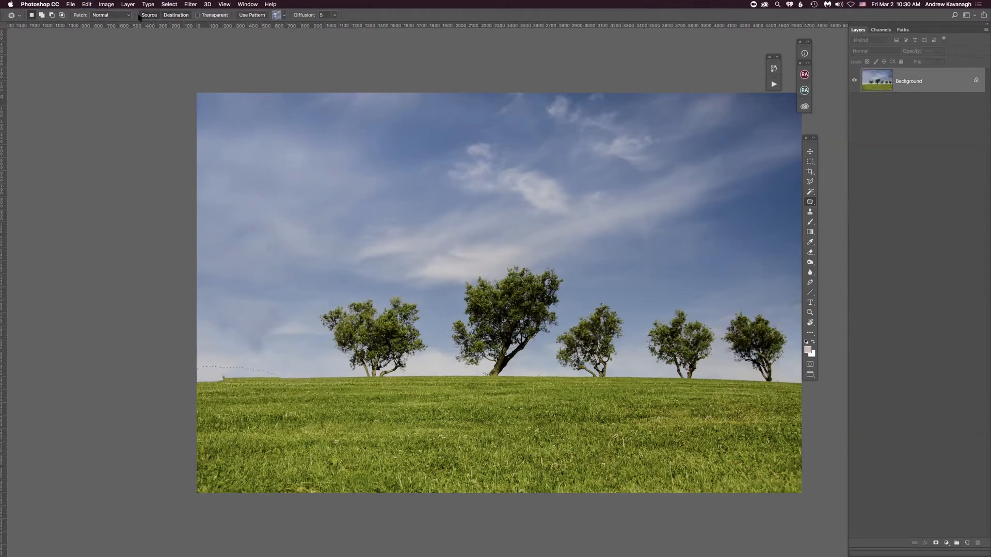
left_click_drag(239, 378, 304, 377)
key("d")
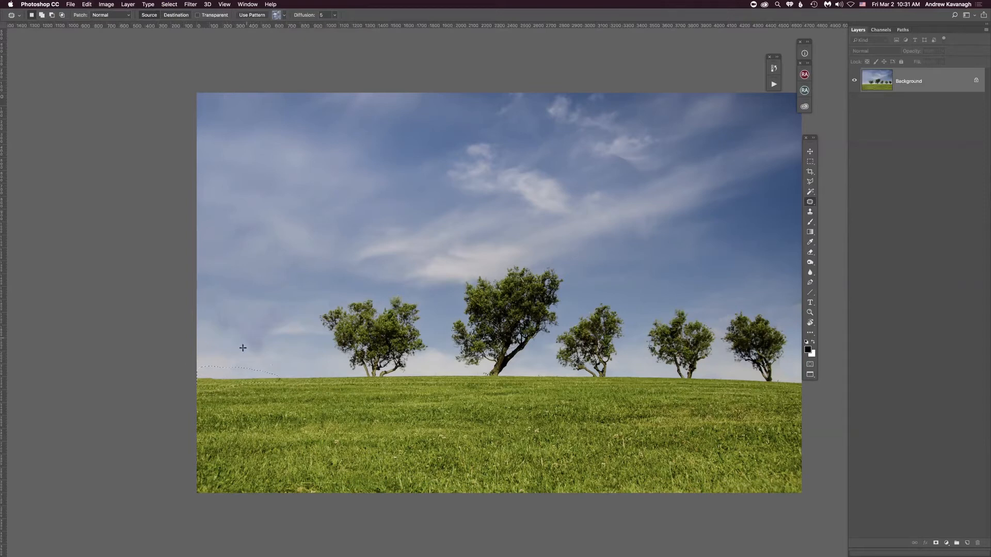
Step: Patch the smudged sky areas above the repaired horizon with clean sky nearby, deselecting after each patch
mouse_move(213, 306)
left_mouse_down()
mouse_move(251, 361)
mouse_move(271, 347)
mouse_move(287, 312)
mouse_move(230, 301)
mouse_move(214, 308)
left_mouse_up()
left_click_drag(274, 310, 314, 272)
key("super+d")
mouse_move(297, 315)
left_mouse_down()
mouse_move(275, 325)
mouse_move(297, 317)
mouse_move(277, 290)
left_mouse_up()
key("super+d")
mouse_move(248, 371)
left_mouse_down()
mouse_move(232, 362)
mouse_move(339, 289)
left_mouse_up()
key("super+d")
left_click(87, 4)
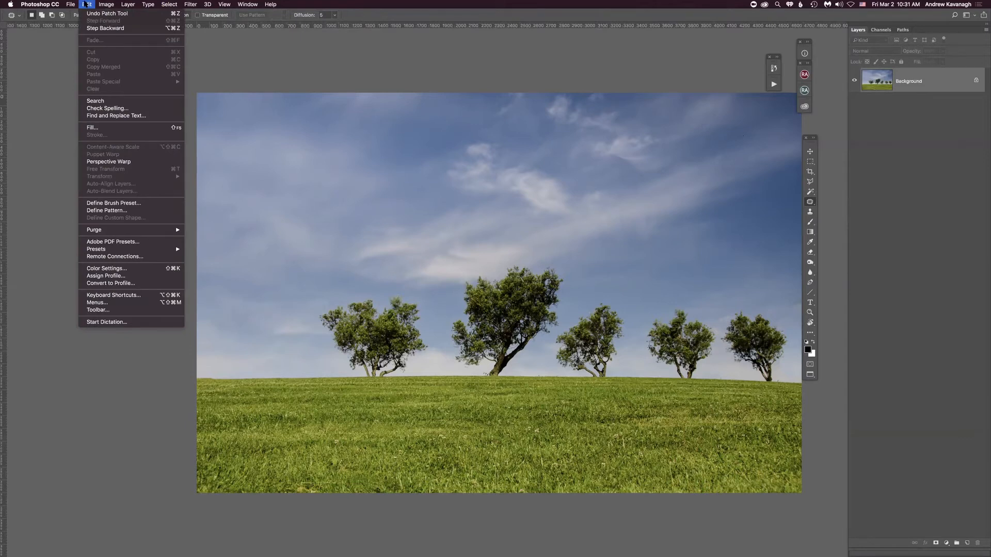
left_click(85, 5)
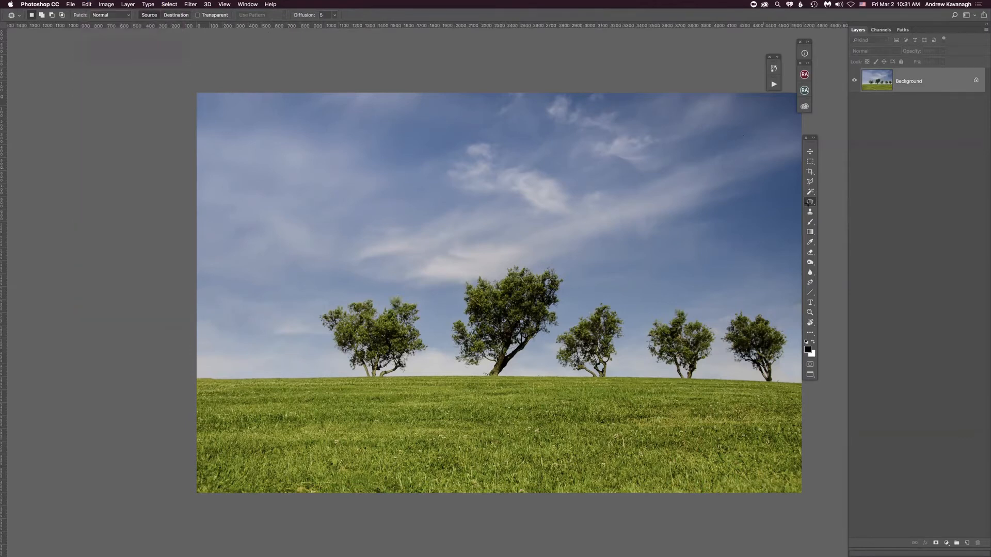
Step: Duplicate the Background layer and move the leftmost remaining tree to the removed tree's spot with the Content-Aware Move tool
left_click_drag(812, 203, 844, 224)
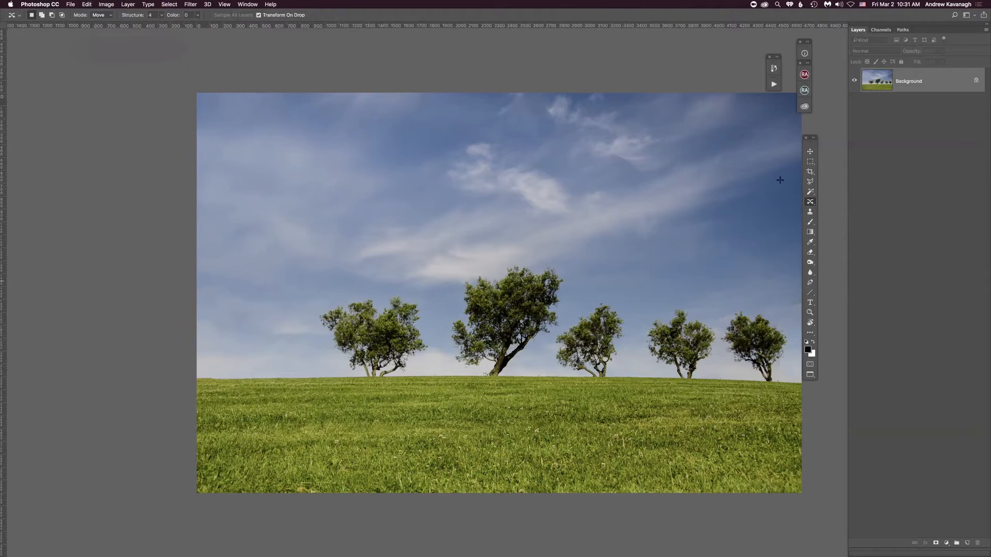
key("super+j")
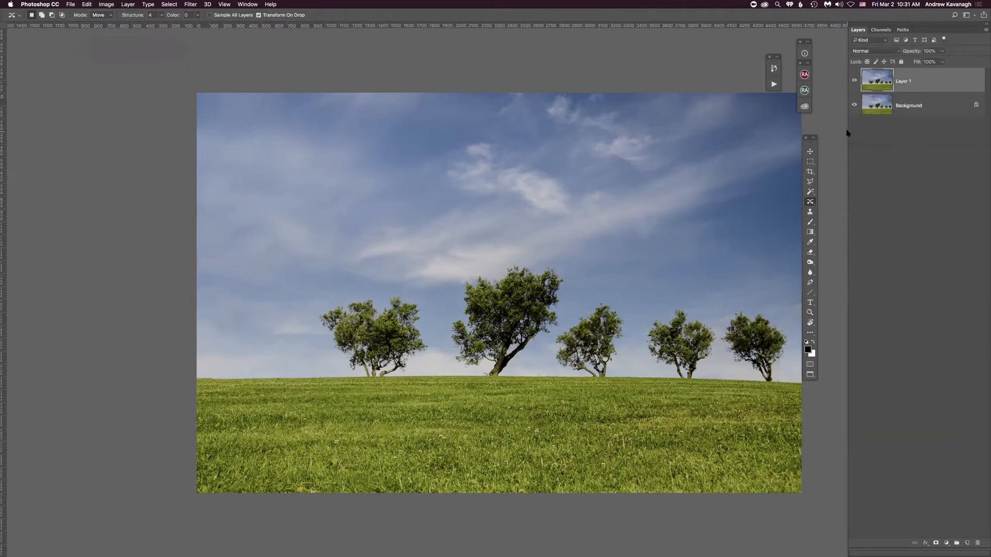
mouse_move(361, 296)
left_mouse_down()
mouse_move(312, 310)
mouse_move(310, 323)
mouse_move(359, 386)
mouse_move(384, 391)
mouse_move(427, 353)
mouse_move(431, 301)
mouse_move(360, 293)
left_mouse_up()
left_click(812, 203)
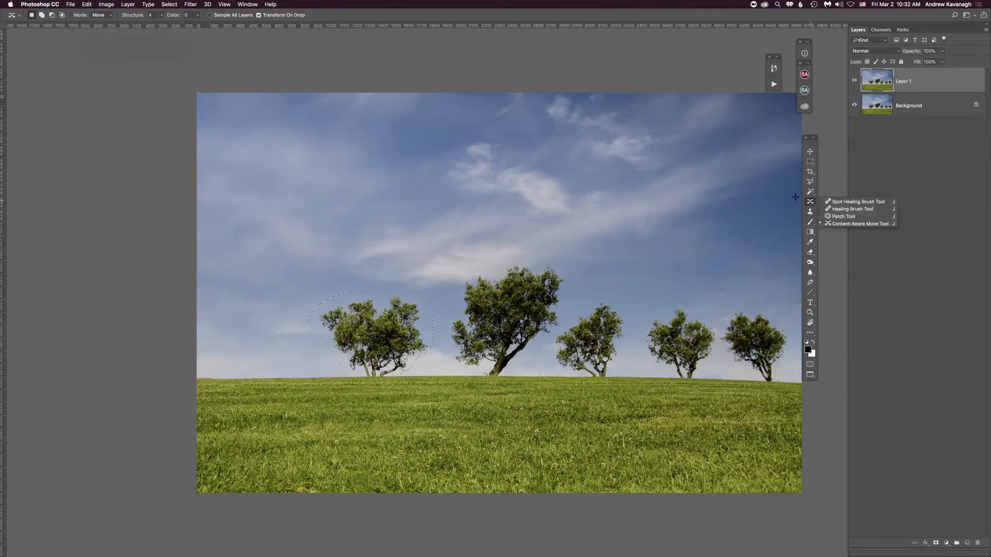
left_click_drag(371, 335, 259, 338)
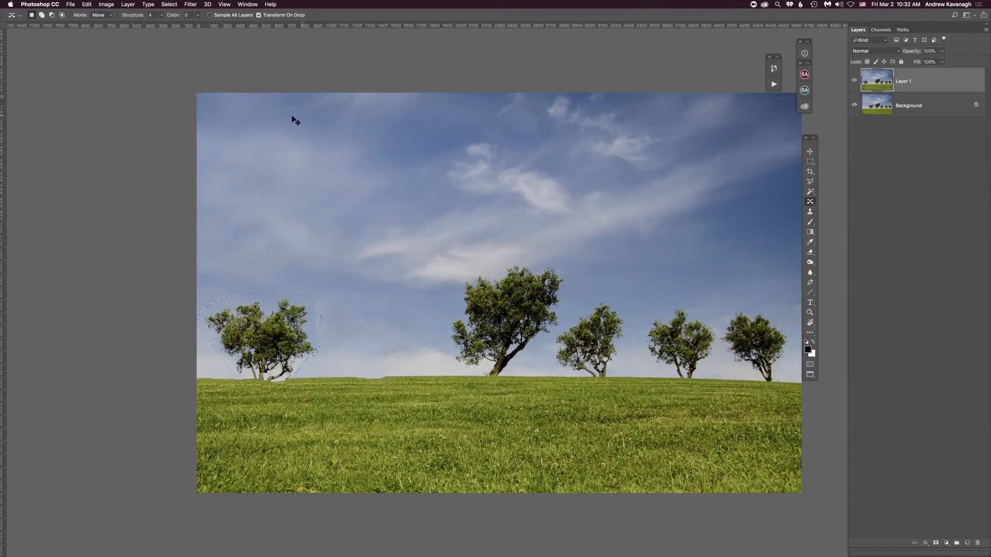
Step: Switch to the open document pexels-photo-433142.jpeg and bring the lower edge of the picture into view
left_click(247, 4)
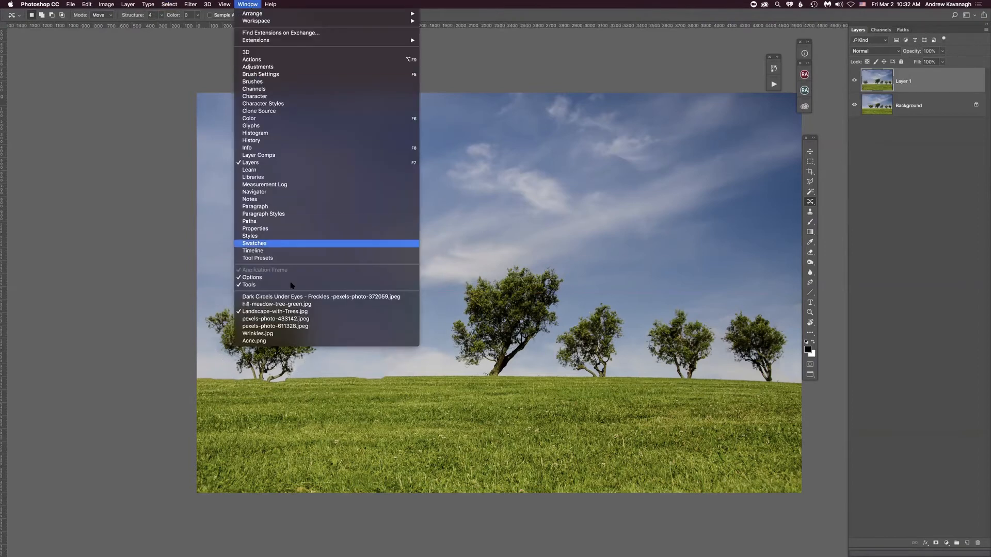
left_click(282, 318)
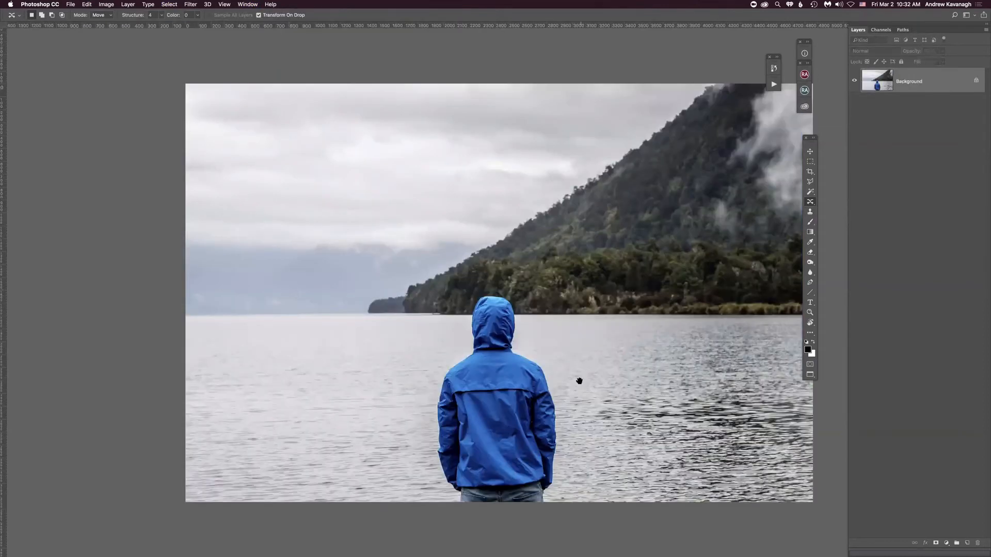
left_click_drag(579, 381, 523, 326)
key("super+r")
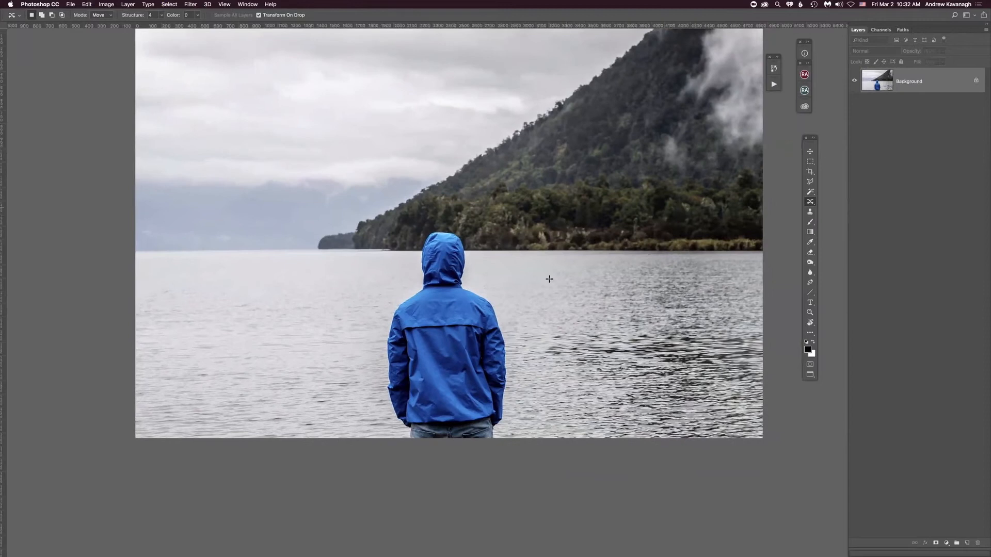
Step: Try to remove the person in the blue jacket with a lasso outline and a Content-Aware fill, and undo the fill
key("l")
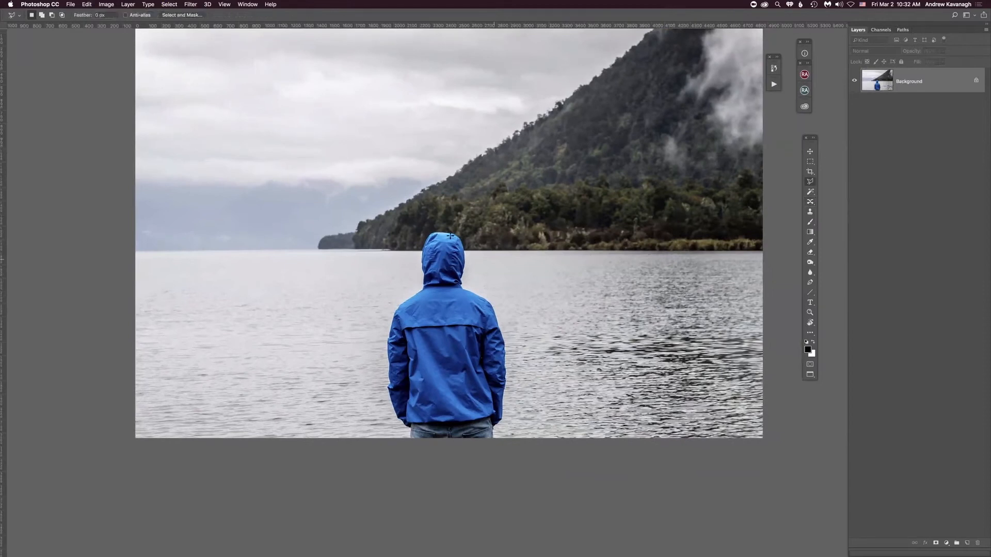
left_click_drag(425, 229, 410, 292)
mouse_move(377, 323)
left_mouse_down()
mouse_move(378, 409)
mouse_move(395, 443)
mouse_move(492, 459)
mouse_move(507, 450)
mouse_move(526, 354)
mouse_move(498, 295)
mouse_move(475, 286)
mouse_move(467, 234)
mouse_move(426, 230)
left_mouse_up()
key("shift")
key("shift+BackSpace")
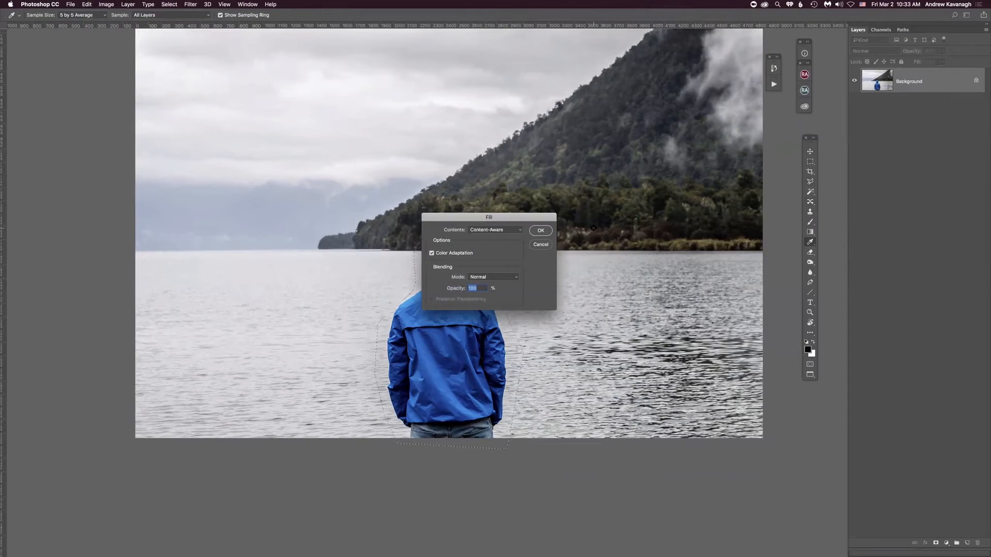
key("Return")
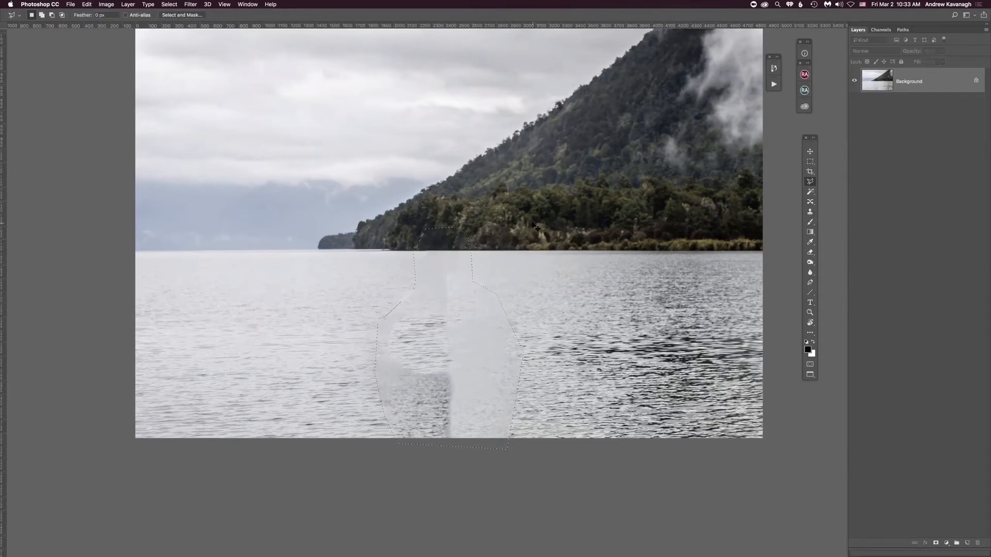
key("super+z")
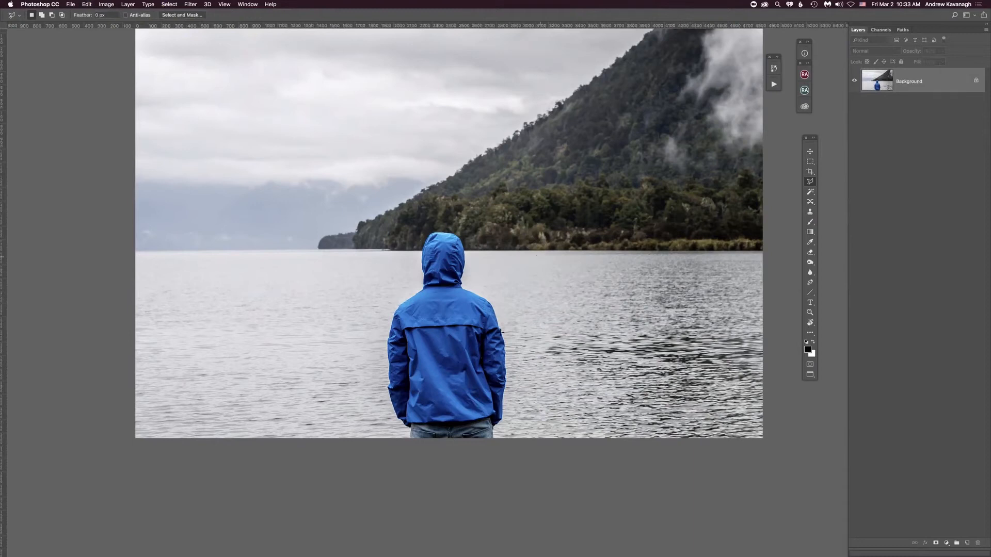
Step: Clone water from beside the person over the upper left sleeve of the blue jacket with the Clone Stamp tool
key("s")
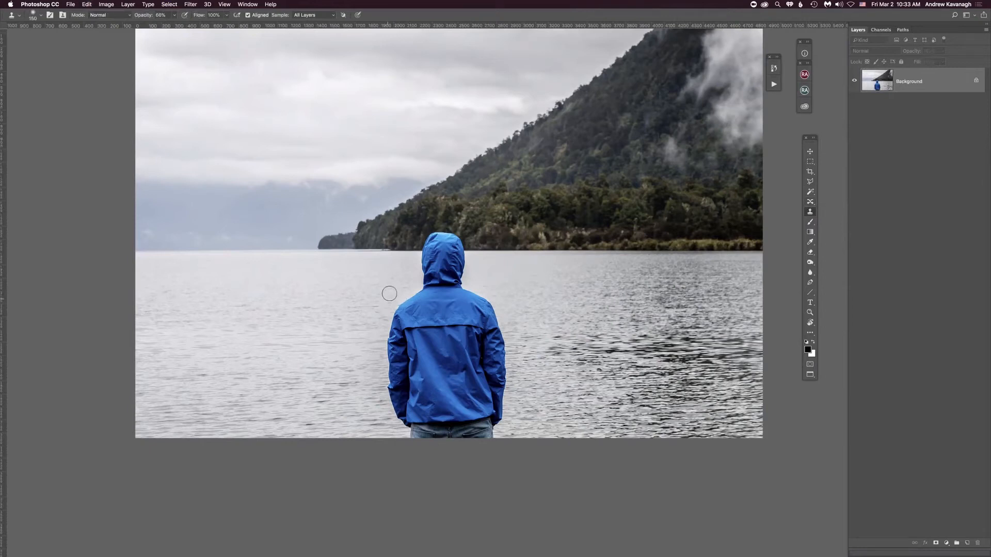
left_click(355, 331, "alt")
left_click_drag(390, 333, 401, 333)
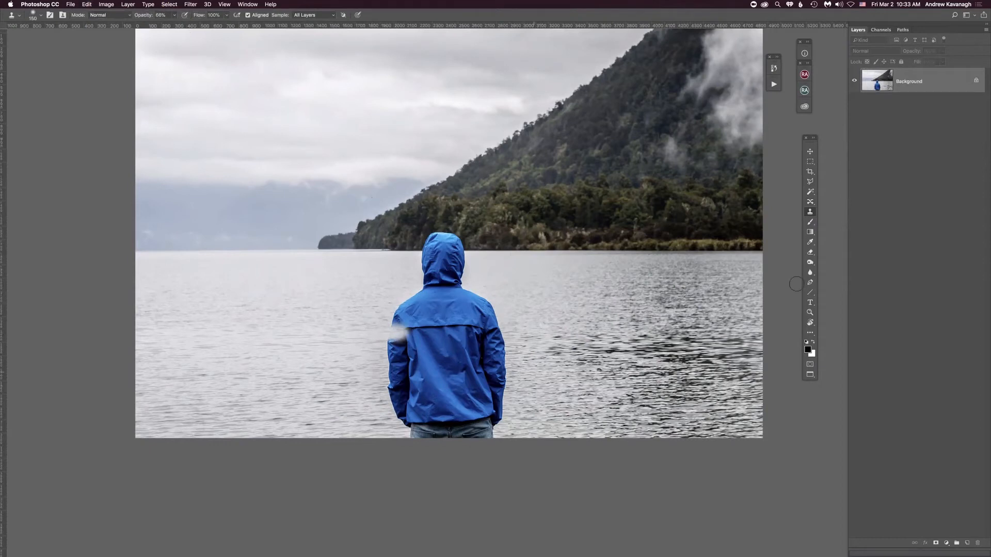
Step: Set the Clone Stamp opacity to 80% and clone water across the jacket's back and over the lower right sleeve
left_click(142, 14)
left_click_drag(142, 15, 158, 15)
left_click_drag(146, 15, 143, 15)
left_click_drag(142, 15, 149, 17)
left_click_drag(387, 338, 443, 336)
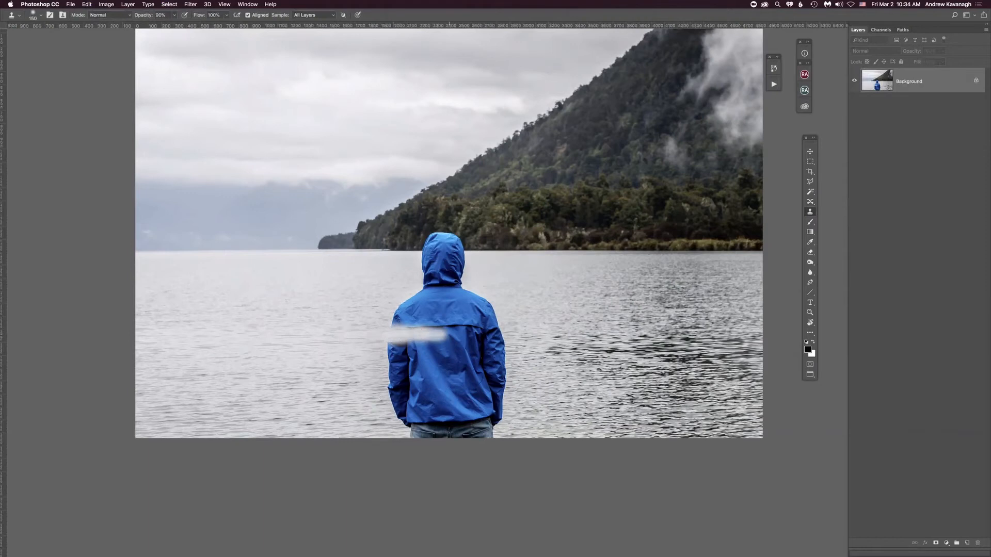
left_click(495, 394)
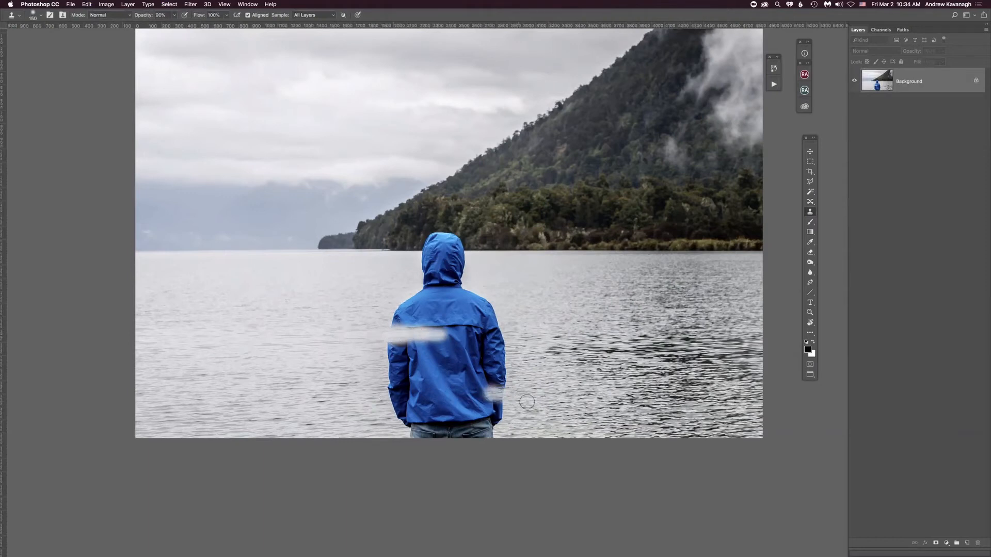
left_click_drag(508, 404, 475, 399)
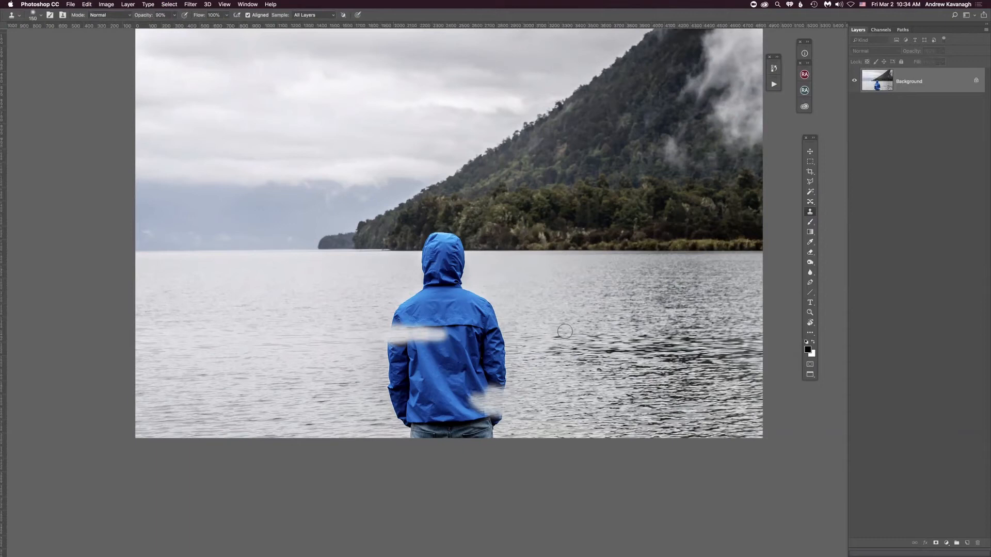
Step: Outline the lower jacket with the Polygonal Lasso, shift the outline onto the open water to its right and feather it
key("l")
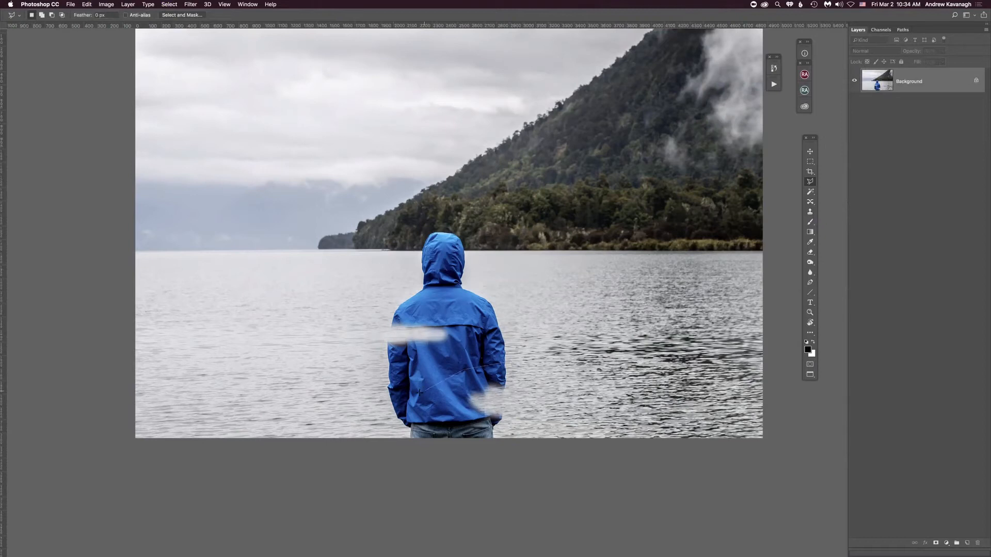
left_click(401, 428)
left_click(414, 443)
left_click(519, 442)
left_click(523, 403)
double_click(509, 363)
right_click(569, 405)
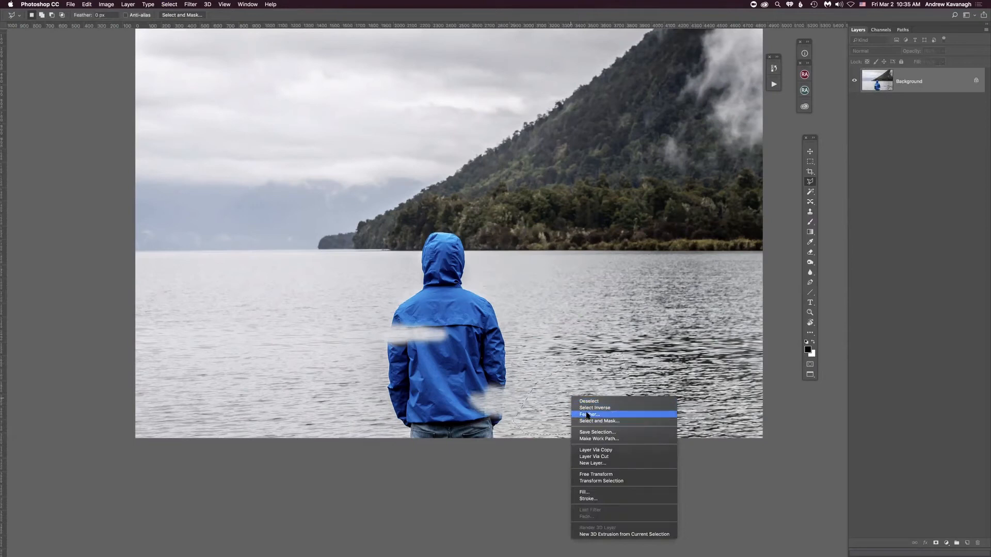
left_click(586, 415)
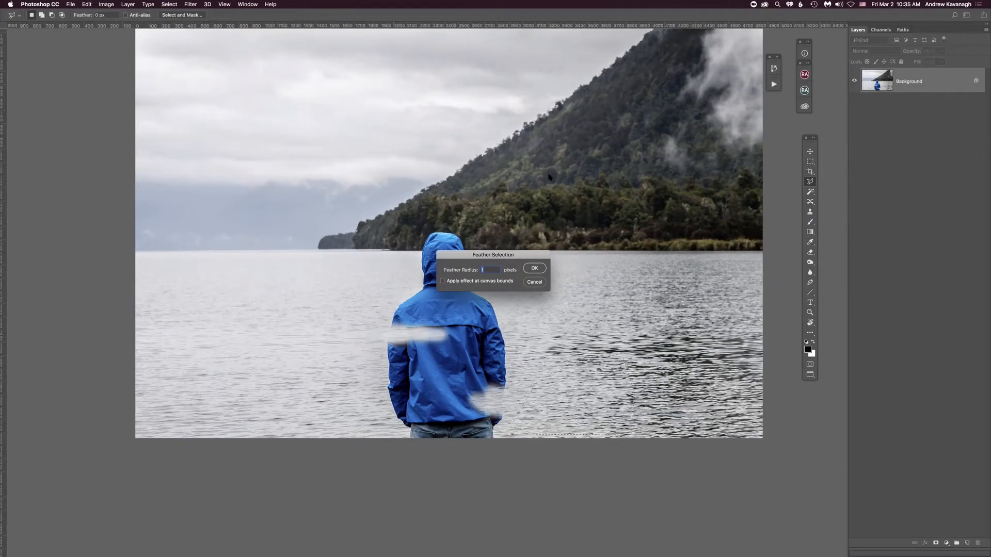
left_click(535, 269)
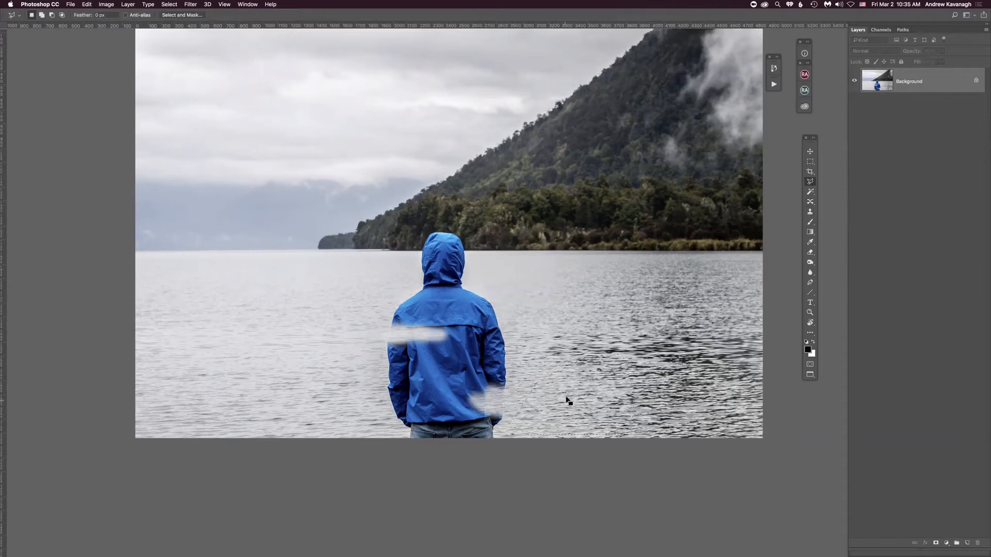
Step: Copy the selected water to a new layer and move it left over the lower part of the jacket
key("ctrl+j")
key("v")
left_click_drag(540, 408, 437, 408)
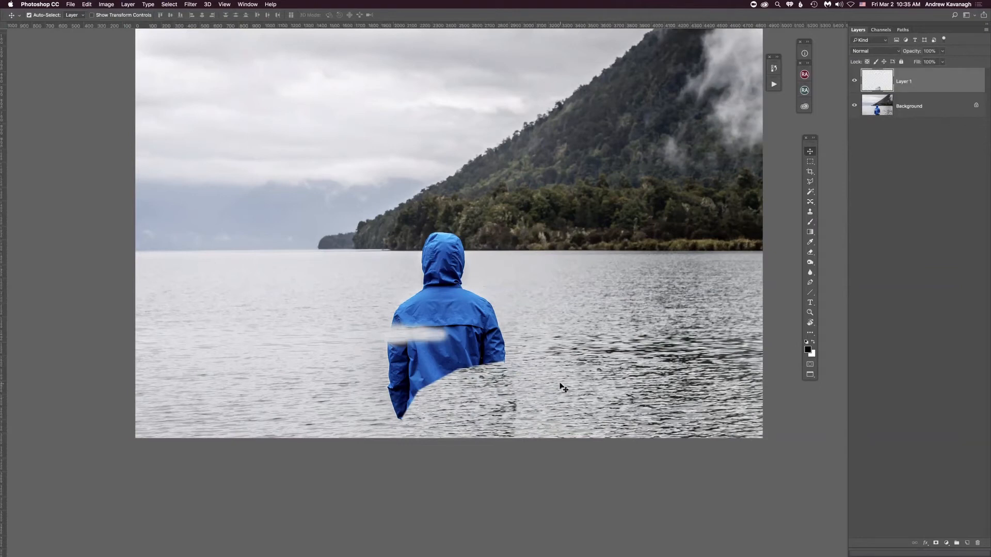
Step: Brighten the water patch on Layer 1 with Levels, raising the midtones to about 1.5
key("super")
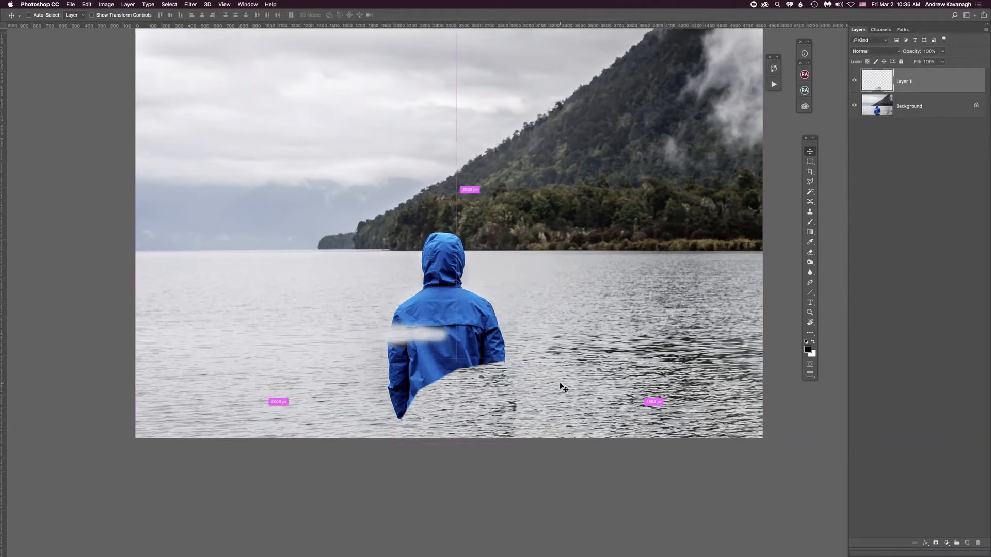
key("super+l")
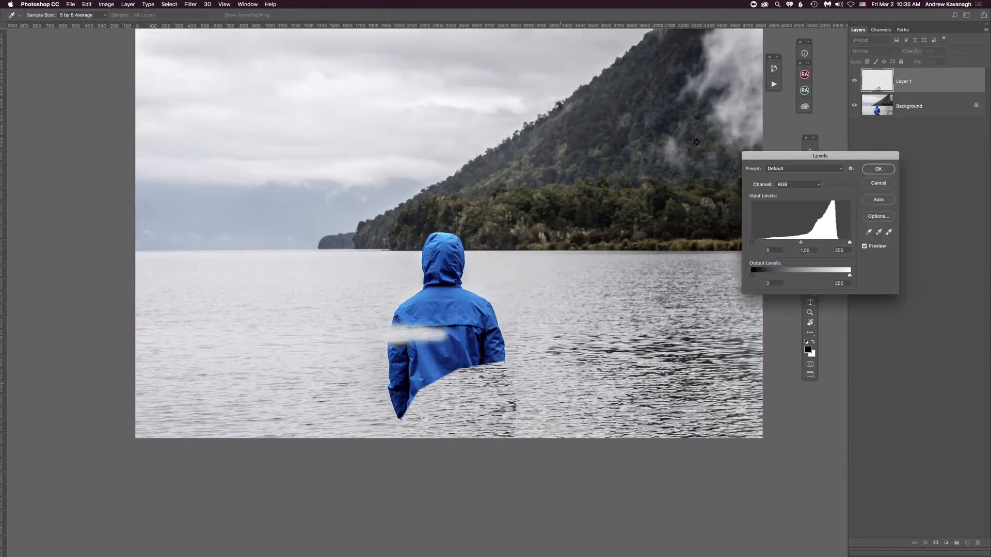
left_click_drag(800, 161, 567, 167)
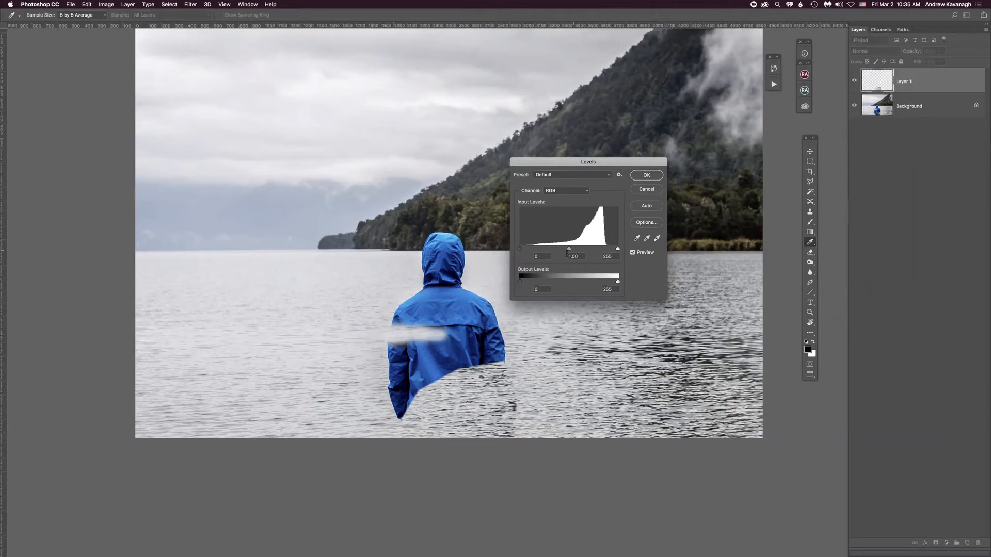
left_click_drag(568, 250, 560, 247)
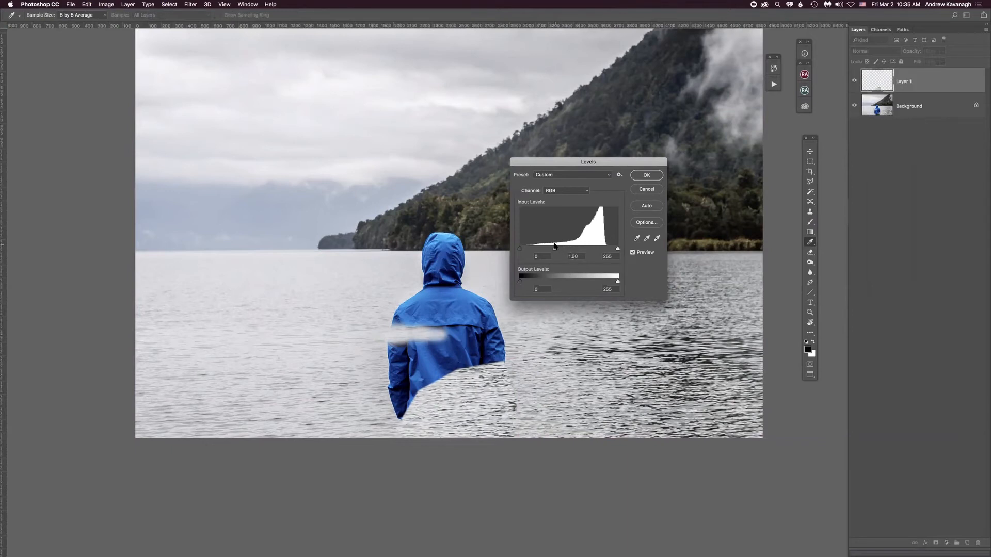
left_click_drag(553, 250, 555, 249)
left_click(645, 177)
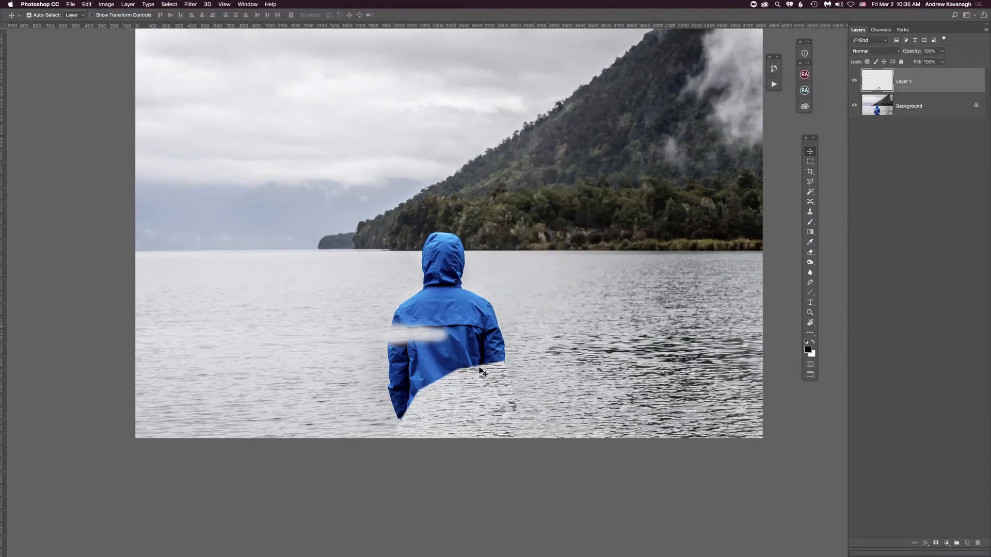
Step: Blend the right edge and lower left corner of the water patch into the lake with the Spot Healing Brush
key("j")
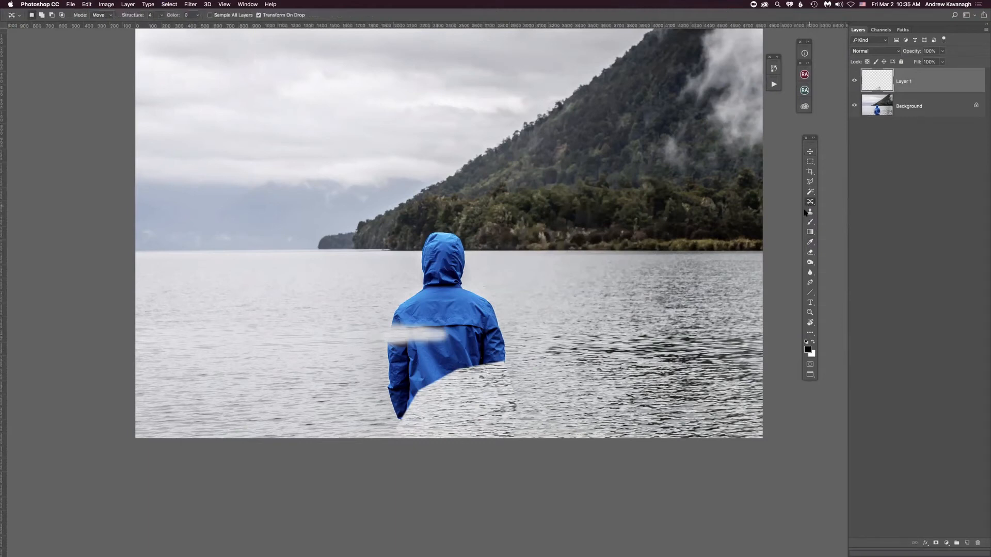
key("shift+j")
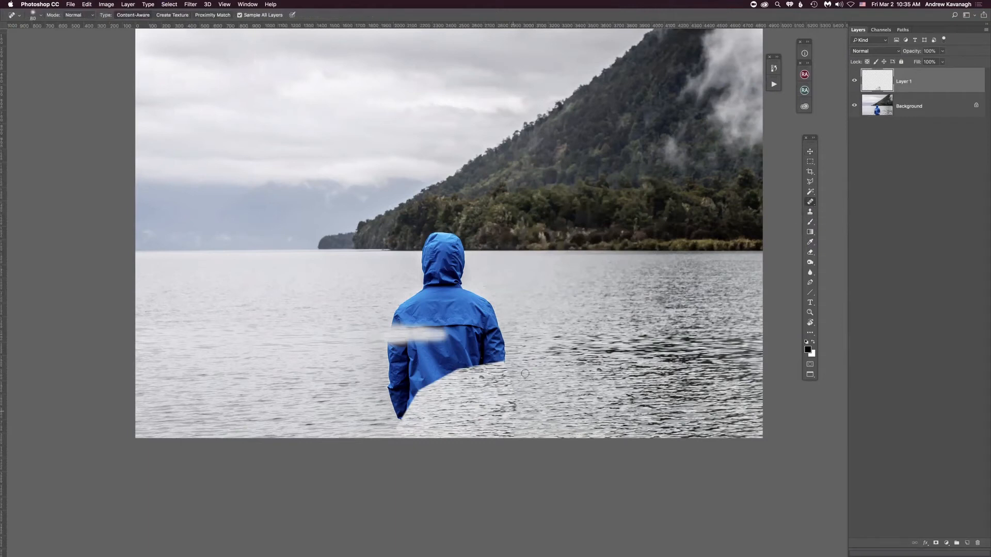
mouse_move(504, 369)
left_mouse_down()
mouse_move(512, 432)
mouse_move(489, 469)
mouse_move(527, 400)
mouse_move(511, 386)
left_mouse_up()
left_click_drag(388, 429, 404, 434)
Step: Select the hood on the Background layer with a rectangular marquee and extend the selection slightly above the hood
left_click(921, 111)
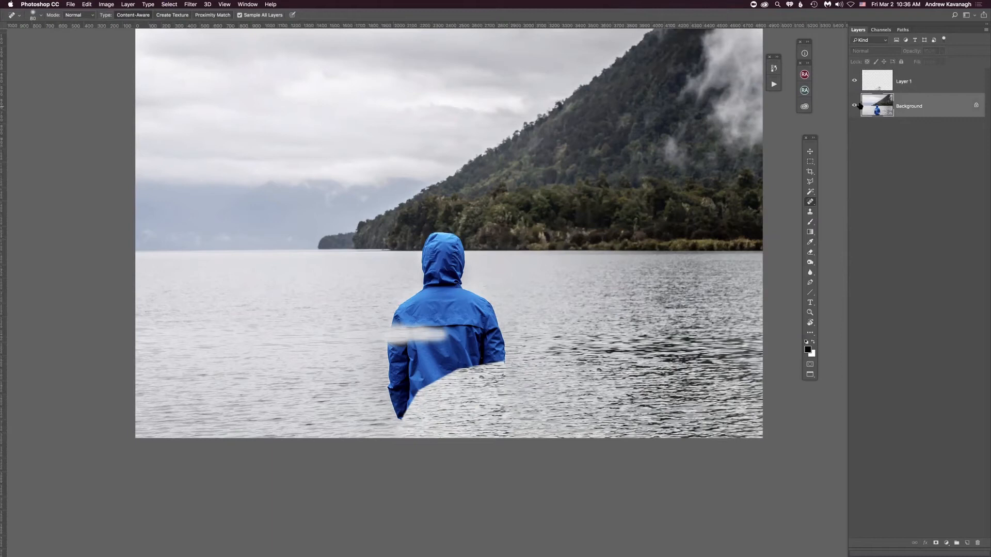
key("m")
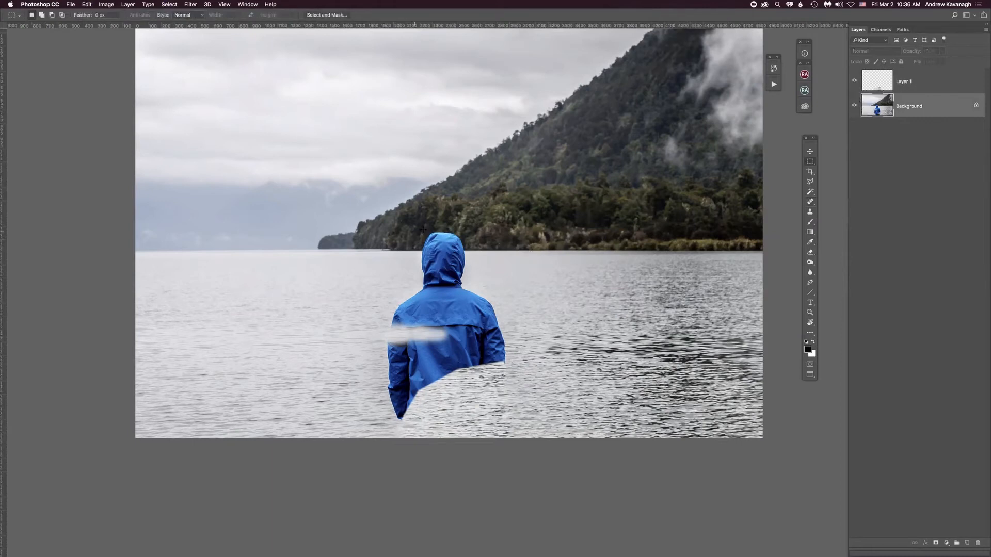
left_click_drag(419, 232, 470, 263)
right_click(467, 253)
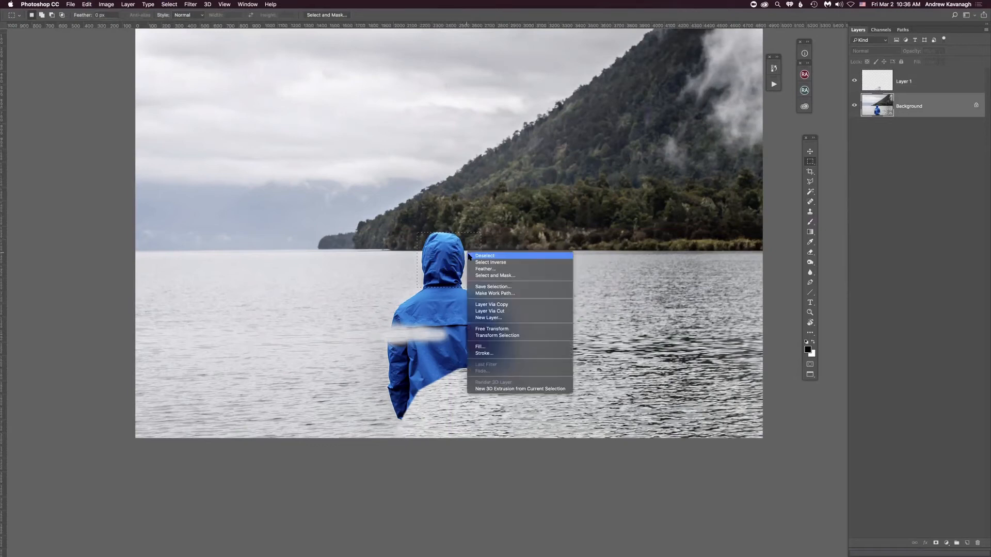
left_click(518, 336)
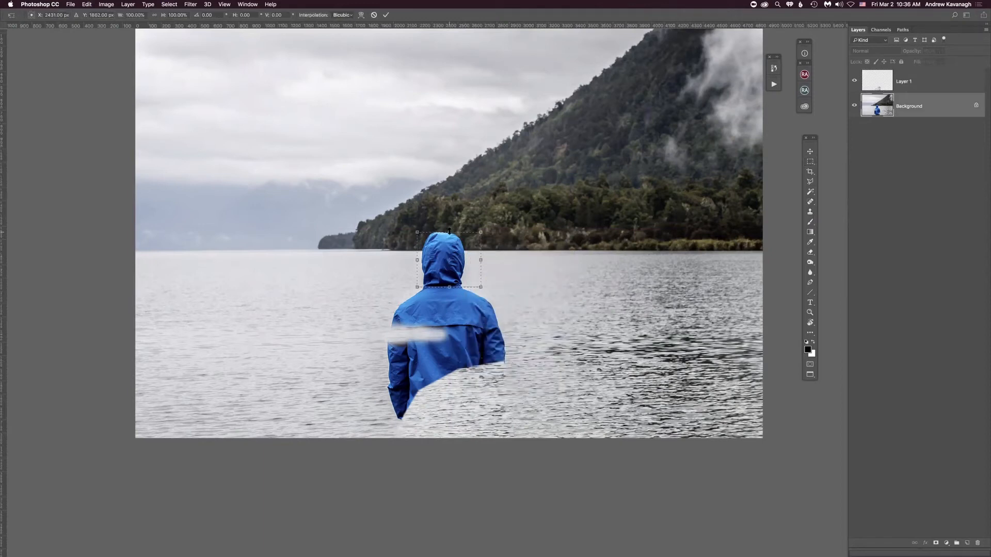
left_click_drag(450, 231, 450, 227)
key("Return")
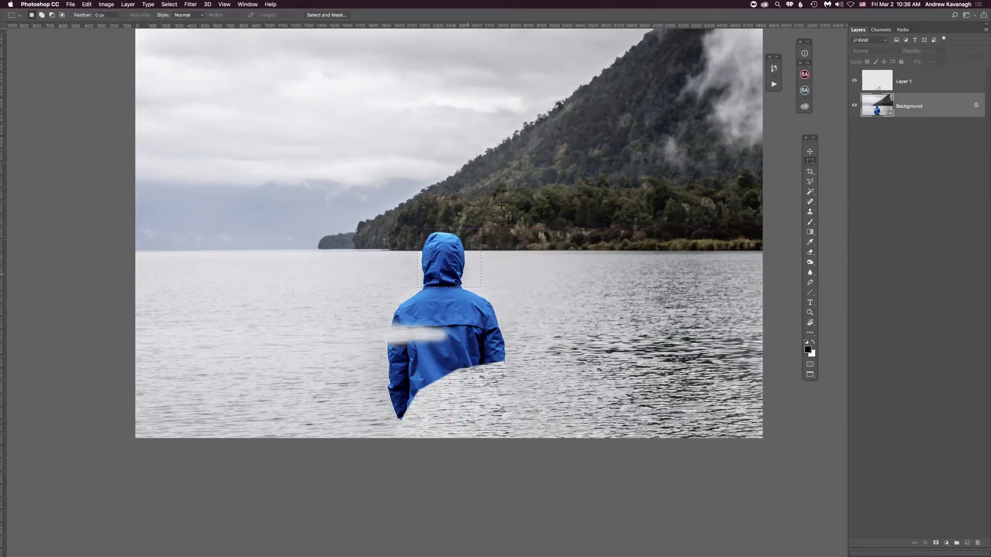
Step: Shift the rectangular selection right onto the clear shoreline and water, and feather it by 14 pixels
left_click_drag(470, 260, 470, 259)
left_click_drag(506, 260, 525, 258)
right_click(523, 273)
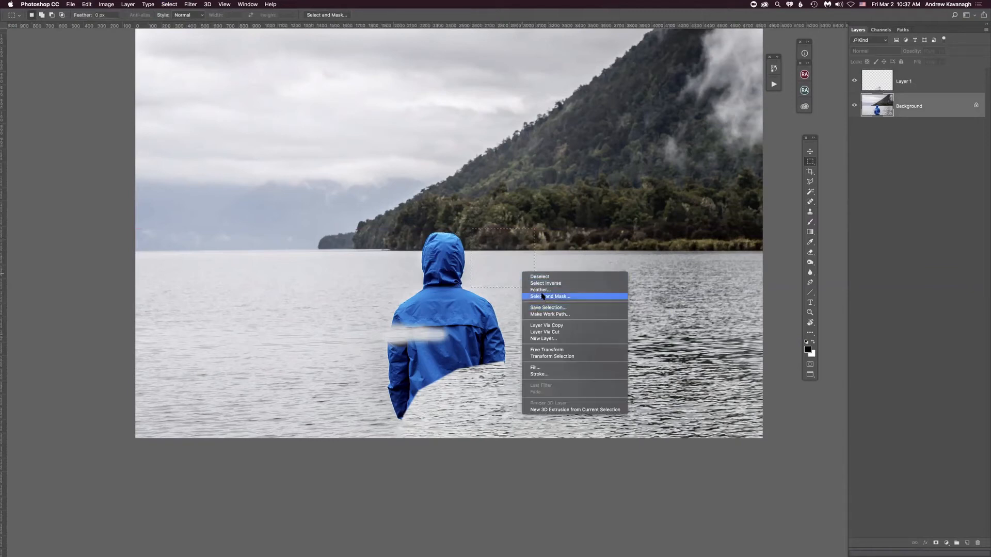
left_click(540, 289)
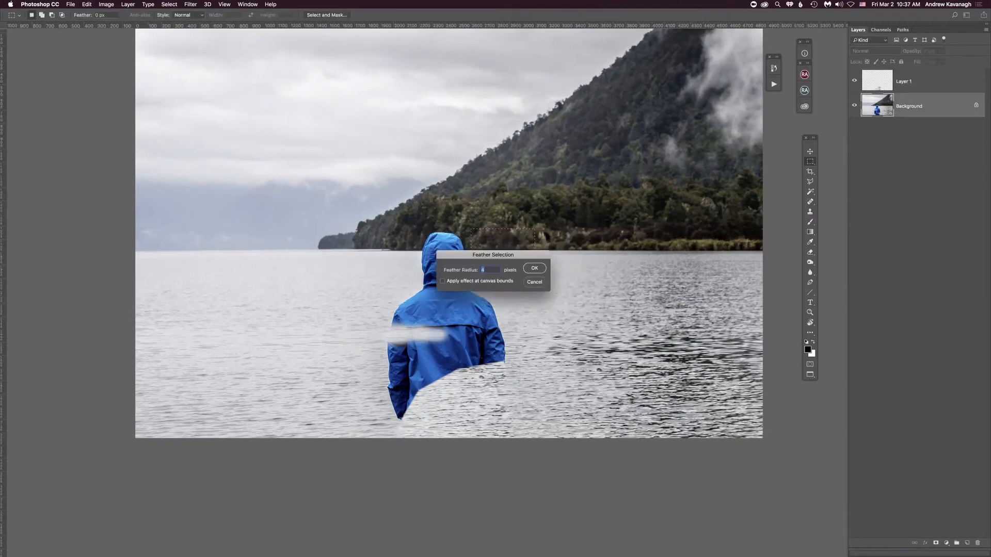
type("14")
key("Return")
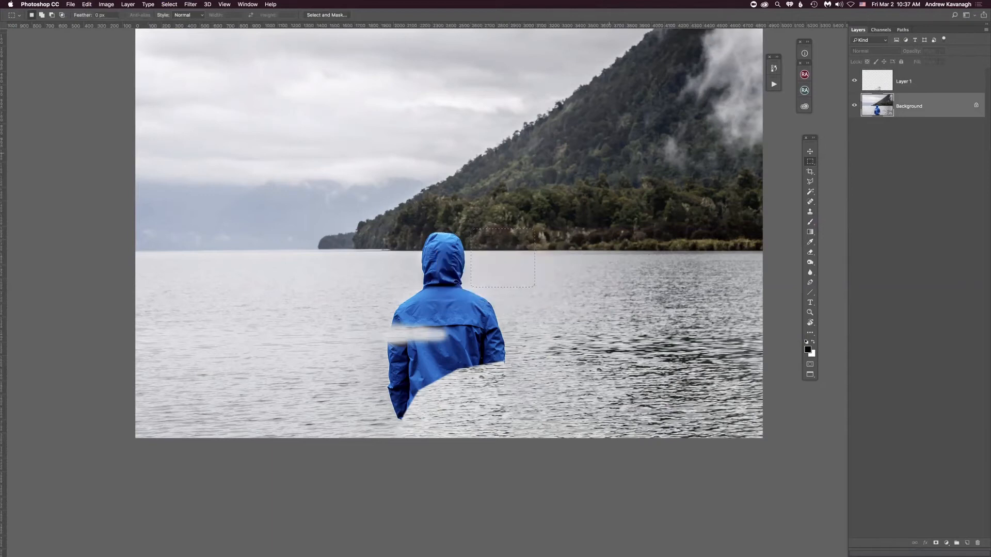
Step: Copy the selected shoreline to a new layer and move it left over the hood, matching the horizon
key("super+j")
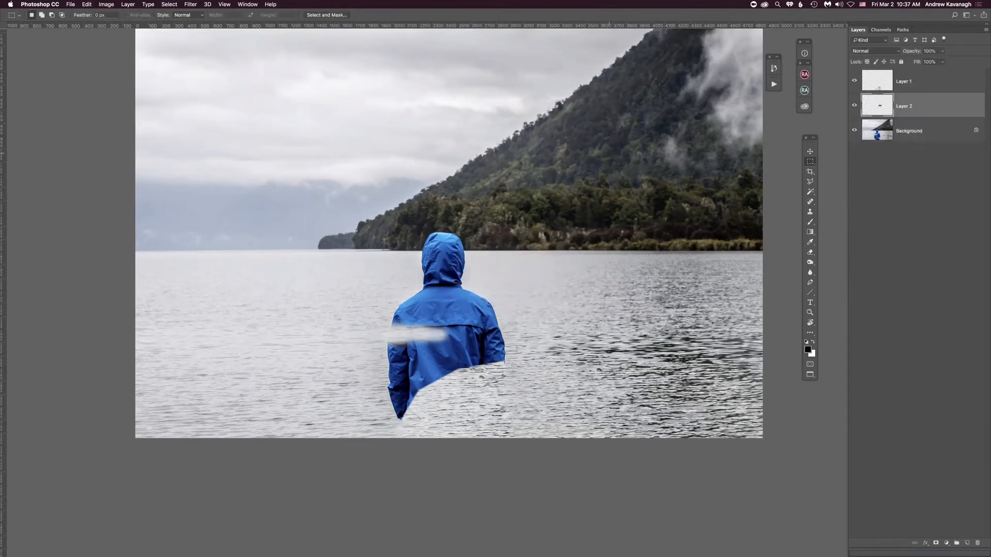
key("v")
left_click_drag(489, 267, 431, 265)
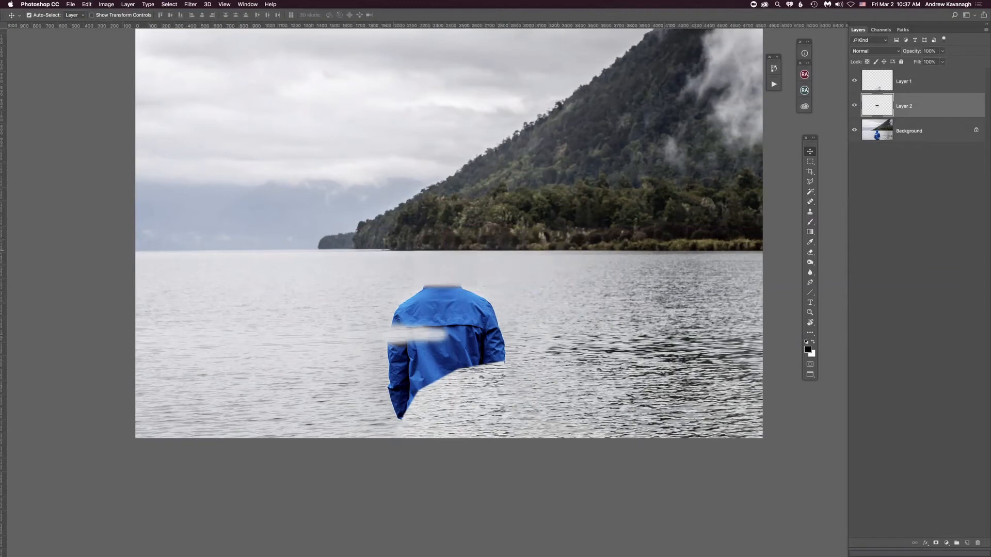
Step: Toggle the visibility of Layer 1 and Layer 2 to compare the patches with the Background picture
left_click(909, 130)
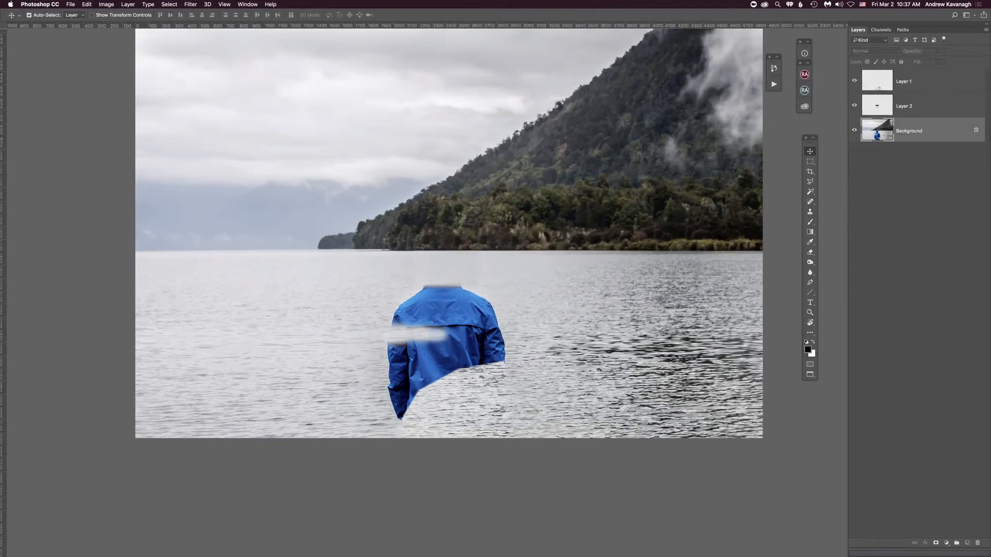
left_click(855, 105)
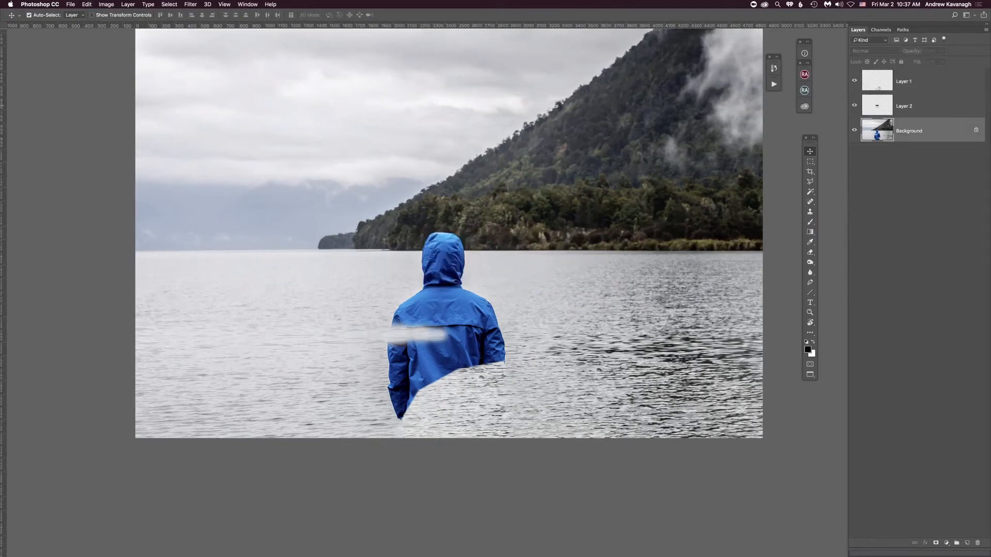
left_click(854, 80)
left_click(854, 81)
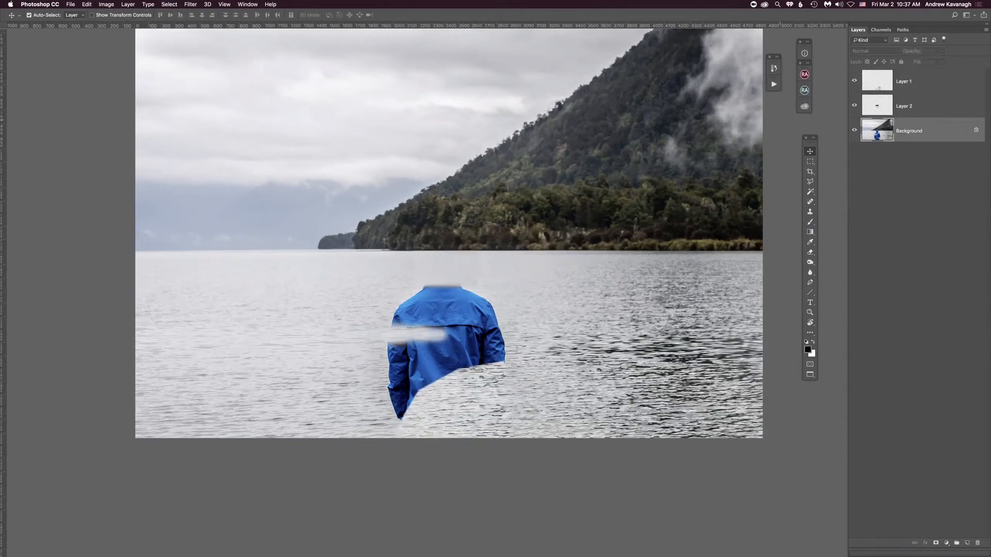
left_click(854, 80)
left_click(854, 81)
Step: Place Layer 1 beneath Layer 2 and merge it down into the Background layer
left_click_drag(878, 82, 880, 117)
key("super+e")
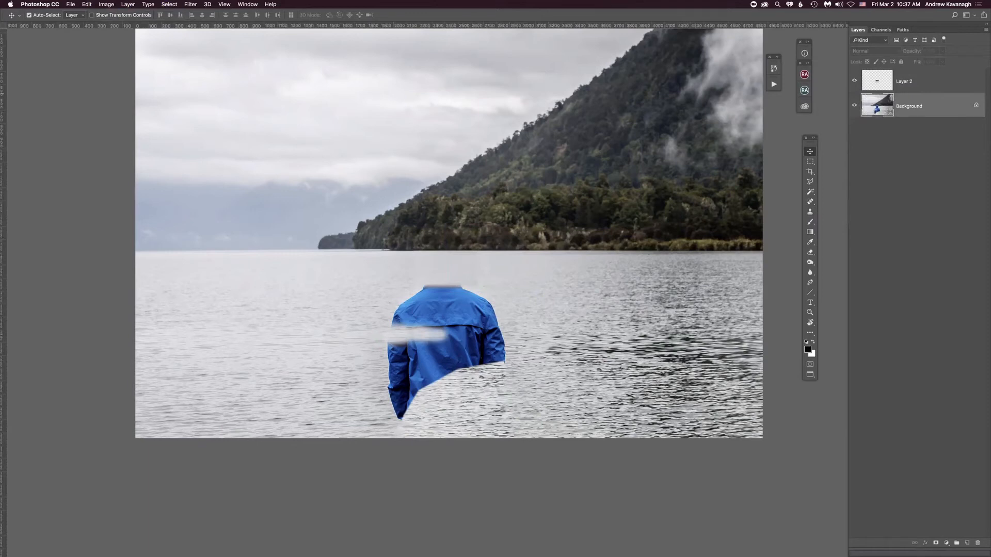
key("super+z")
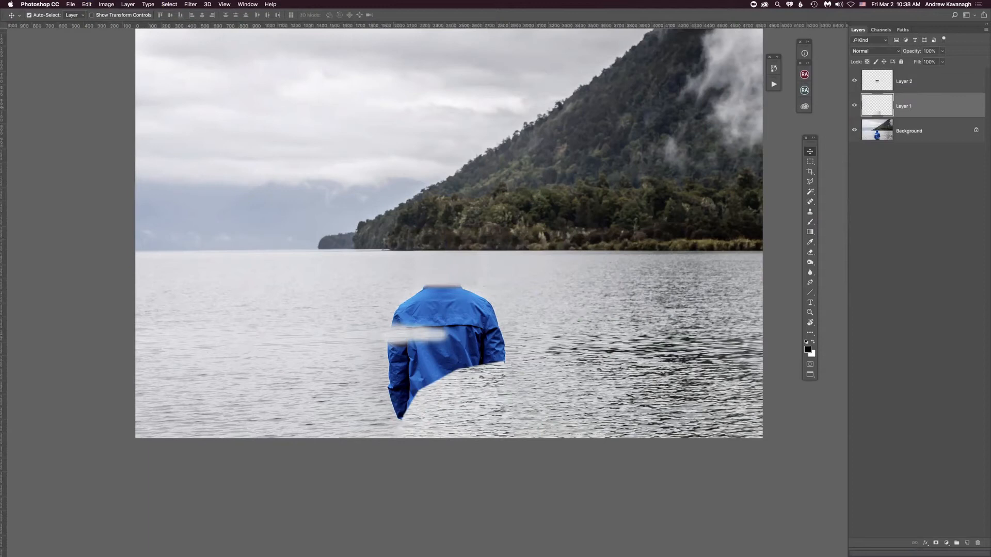
right_click(918, 107)
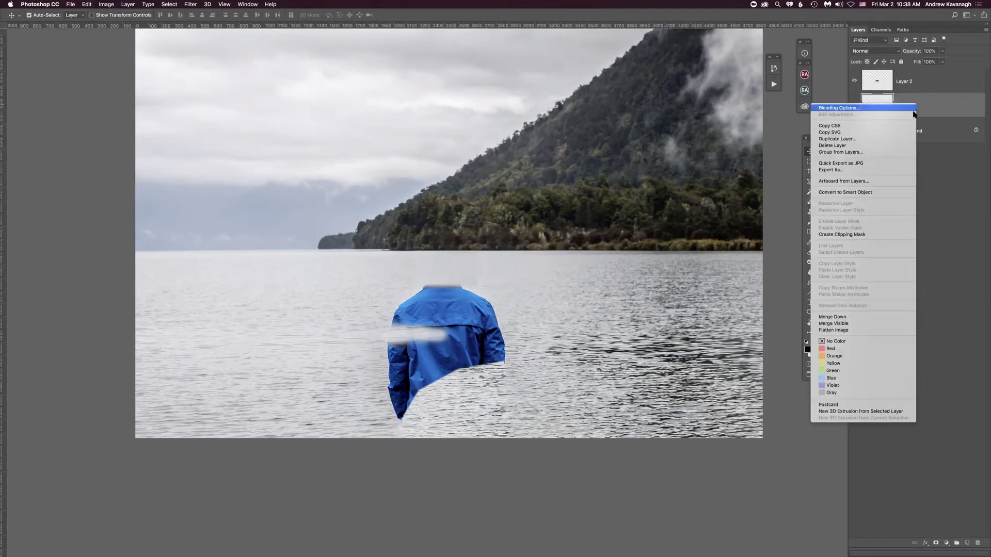
left_click(848, 318)
Step: Check the hood patch on Layer 2 and merge it into the Background layer
left_click(854, 105)
left_click(854, 106)
left_click(853, 82)
left_click(849, 81)
left_click(911, 81)
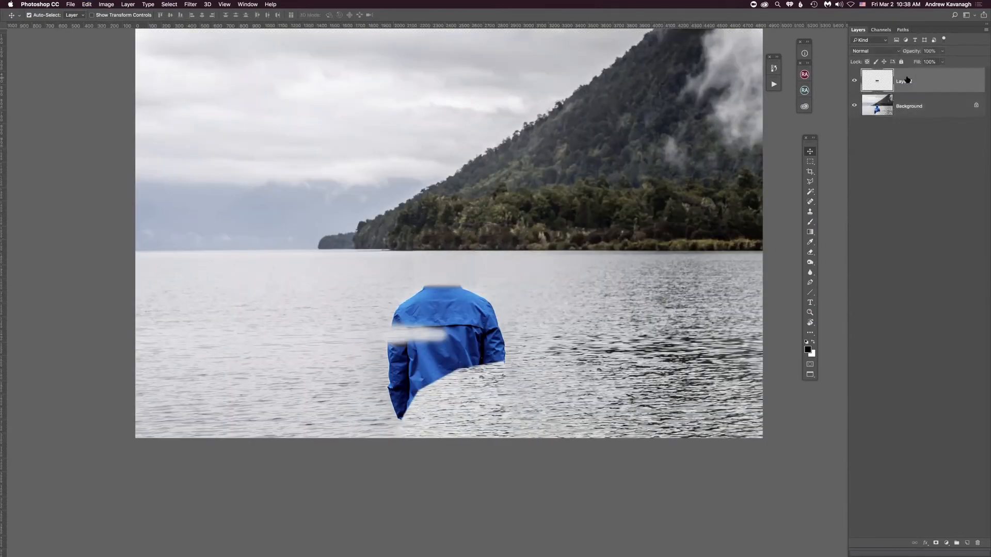
key("BackSpace")
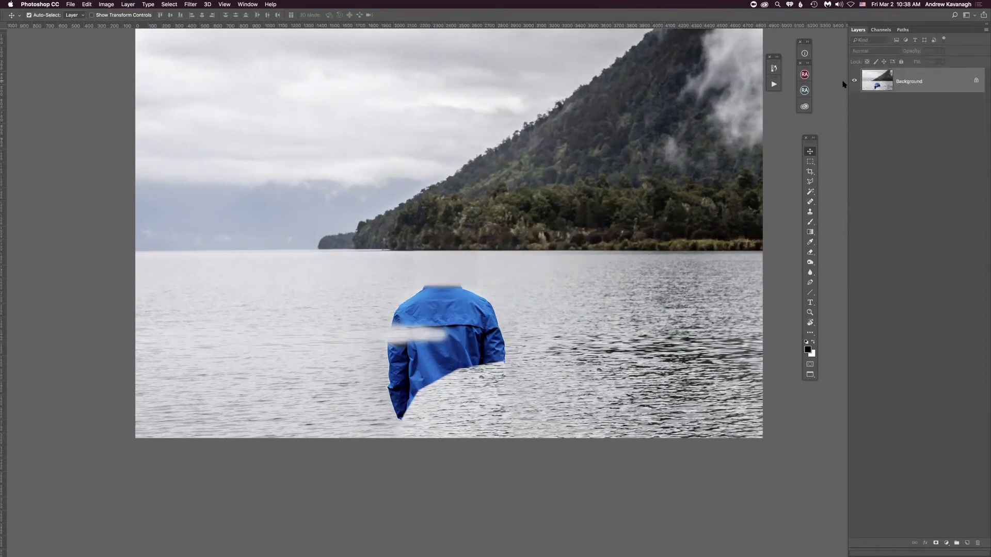
Step: Outline the blue jacket loosely with a closed Polygonal Lasso selection
key("l")
left_click(421, 276)
left_click(396, 302)
left_click(375, 342)
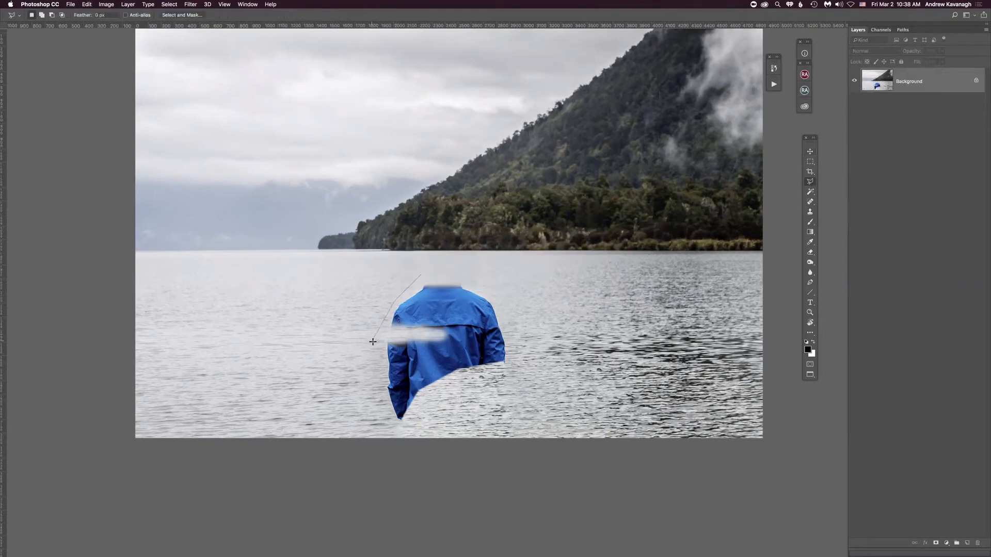
left_click(401, 424)
left_click(512, 374)
left_click(500, 301)
left_click(471, 279)
left_click(418, 276)
Step: Shift the jacket-shaped selection onto the open water left of the jacket and feather its edge
left_click_drag(430, 333, 302, 337)
right_click(314, 340)
left_click(327, 356)
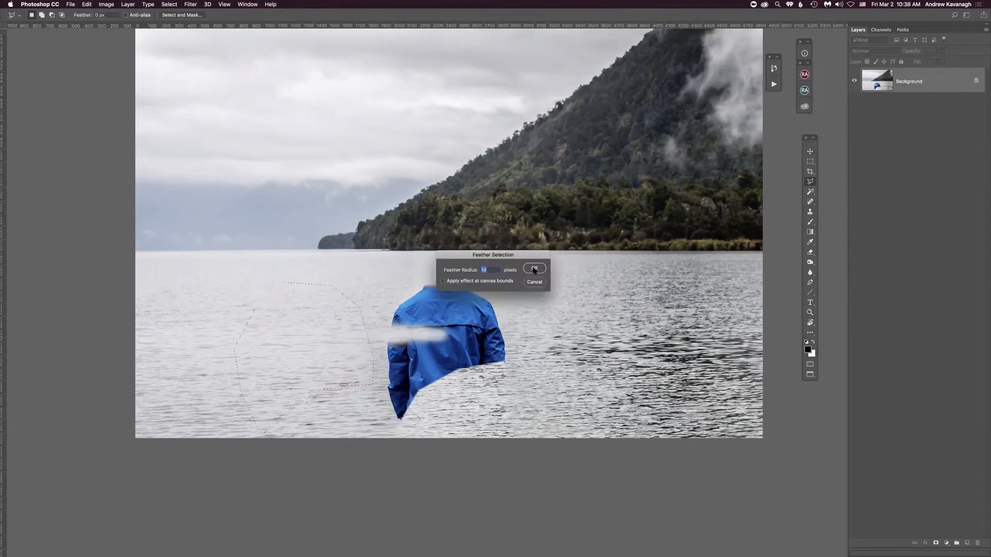
left_click(534, 269)
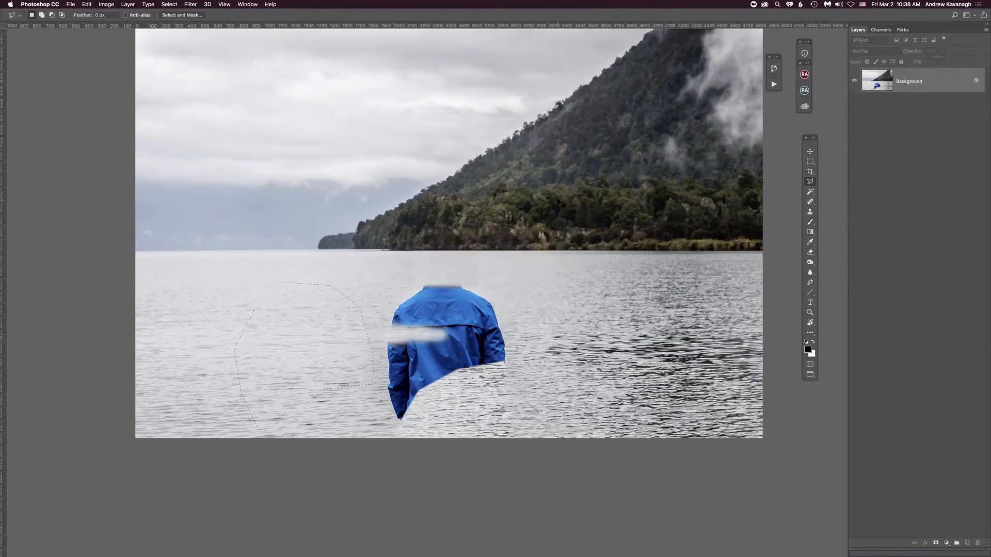
Step: Copy the selected water to a new layer and move it right until it covers the jacket
key("super+j")
key("v")
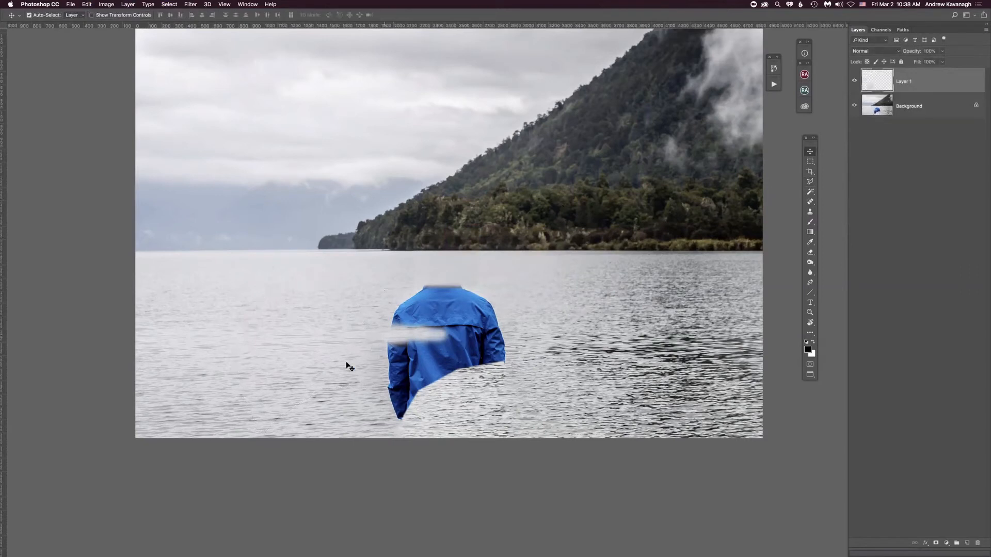
left_click_drag(347, 344, 448, 342)
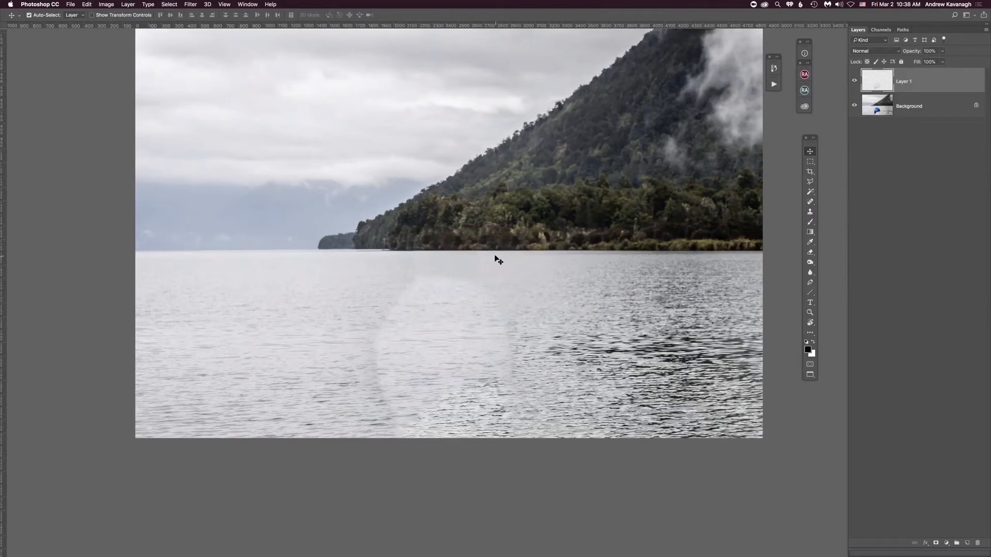
Step: Darken the water patch on Layer 1 with Levels, setting the midtone input to 0.81
key("super")
key("super+l")
left_click_drag(595, 163, 646, 148)
left_click_drag(620, 232, 628, 232)
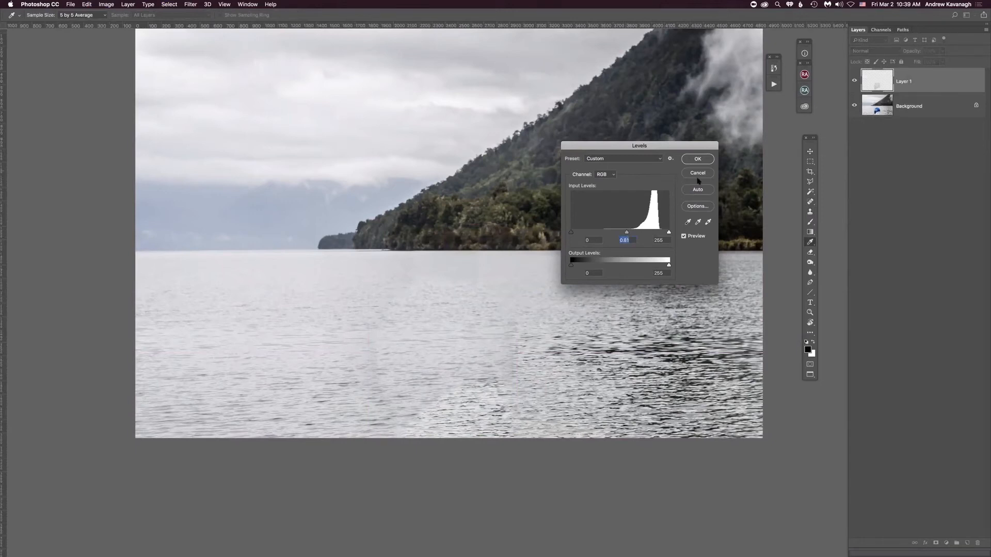
left_click(697, 159)
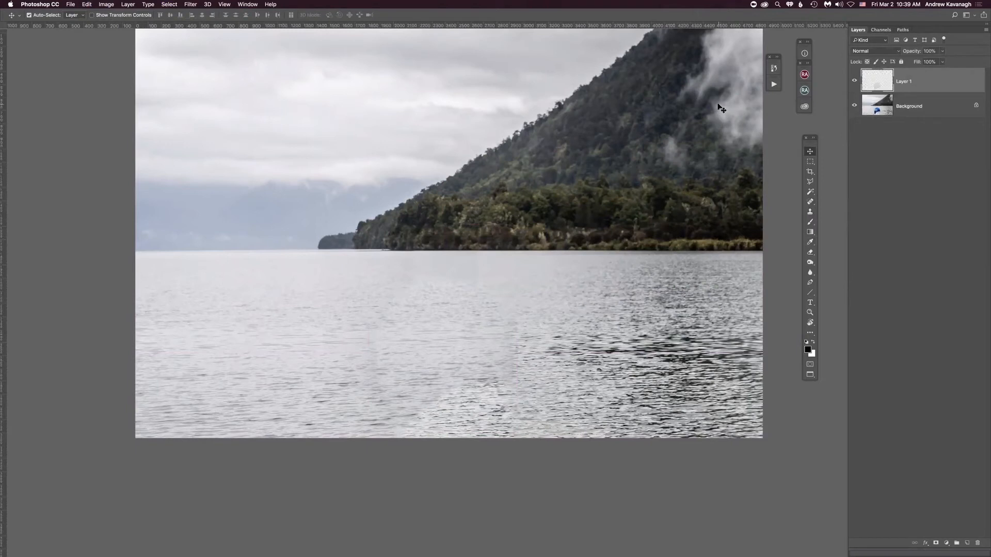
Step: Blend the edges of the water patch into the lake with content-aware Spot Healing strokes on Layer 1
key("j")
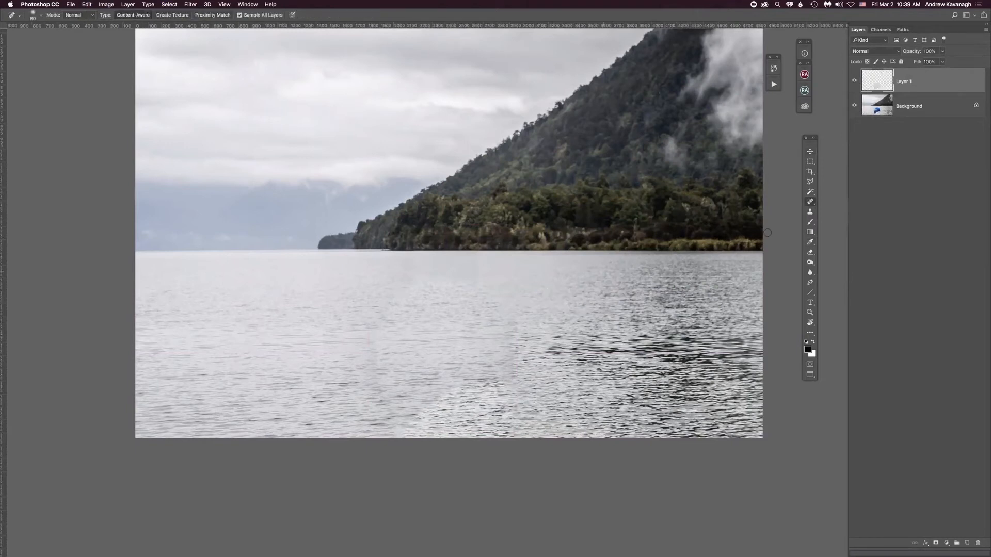
mouse_move(375, 361)
left_mouse_down()
mouse_move(368, 349)
mouse_move(387, 351)
mouse_move(396, 324)
mouse_move(380, 331)
mouse_move(408, 325)
left_mouse_up()
left_click_drag(513, 350, 504, 345)
mouse_move(426, 403)
left_mouse_down()
mouse_move(454, 391)
mouse_move(449, 376)
mouse_move(545, 351)
mouse_move(485, 381)
left_mouse_up()
left_click_drag(488, 296, 503, 298)
left_click_drag(492, 290, 455, 280)
mouse_move(426, 283)
left_mouse_down()
mouse_move(410, 287)
mouse_move(420, 285)
left_mouse_up()
mouse_move(394, 333)
left_mouse_down()
mouse_move(421, 336)
mouse_move(393, 327)
mouse_move(373, 333)
mouse_move(382, 343)
left_mouse_up()
left_click_drag(393, 349, 383, 346)
left_click_drag(381, 341, 376, 345)
left_click_drag(408, 421, 385, 419)
Step: Set up the Dodge tool with a 1000 px brush, Midtones range and 8% exposure for the water patch
left_click(810, 273)
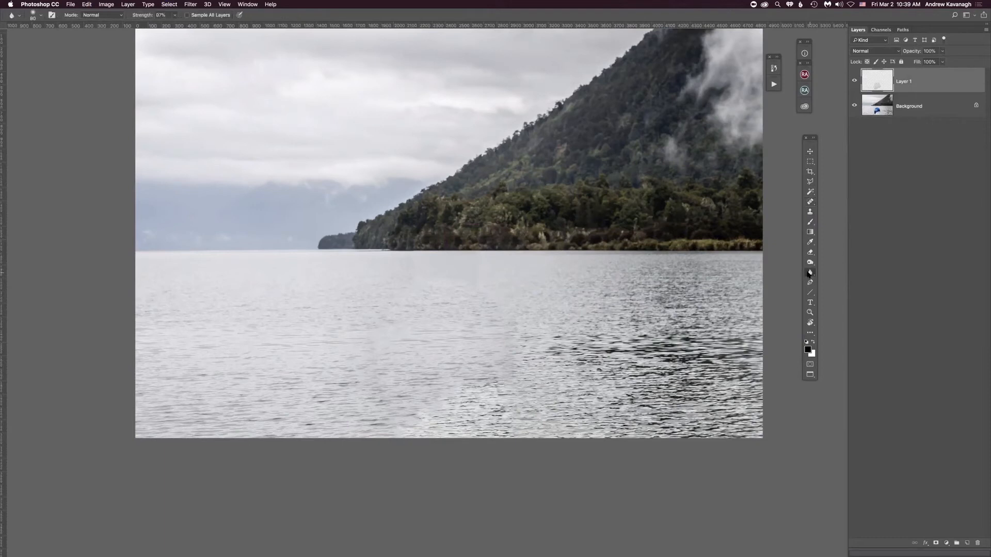
left_click(811, 263)
left_click_drag(813, 264, 843, 269)
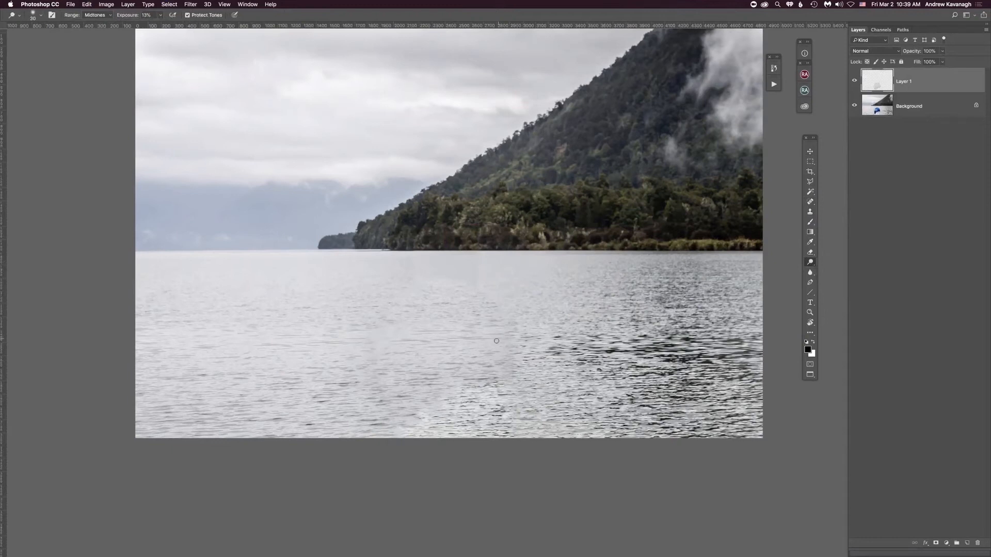
key("bracketright")
key("bracketright")
key("bracketright")
key("bracketright")
key("bracketright")
key("bracketright")
key("bracketright")
key("bracketright")
key("bracketright")
key("bracketright")
left_click_drag(129, 15, 127, 16)
Step: Check the patch by toggling Layer 1 and merge it down into the Background layer
left_click(855, 81)
left_click(854, 80)
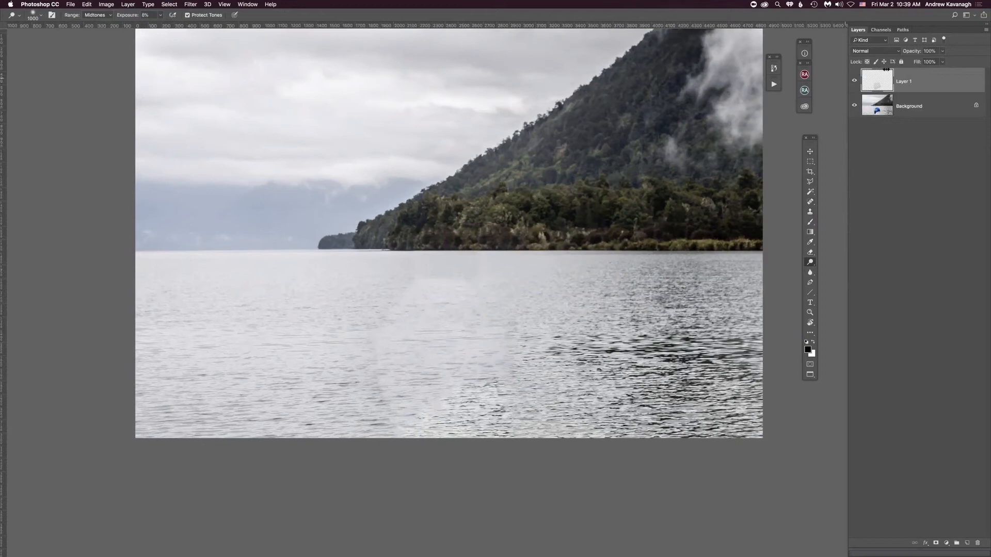
key("super+e")
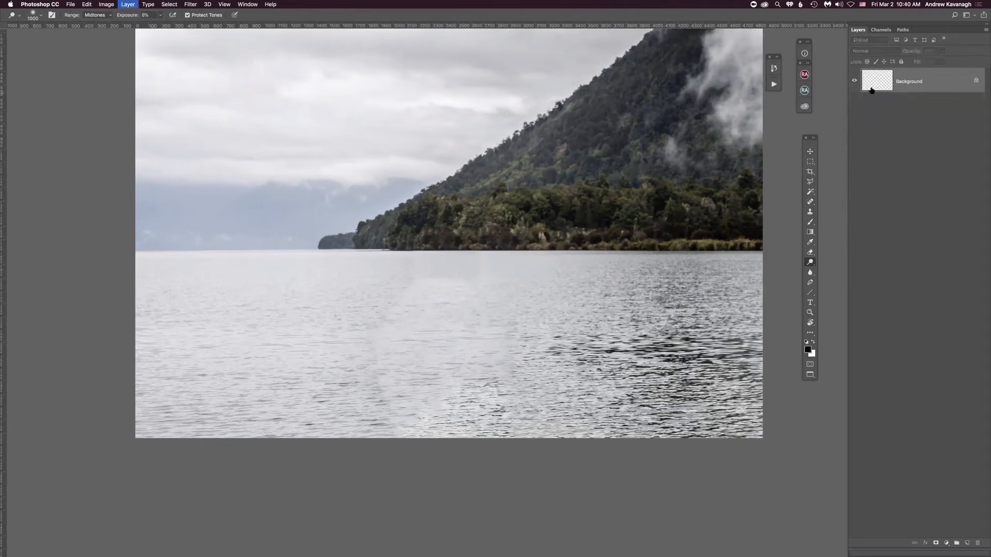
Step: Remove the remaining left edge of the water patch with the Spot Healing Brush
key("j")
mouse_move(397, 287)
left_mouse_down()
mouse_move(416, 285)
mouse_move(399, 329)
left_mouse_up()
left_click(378, 335)
left_click_drag(383, 396, 393, 393)
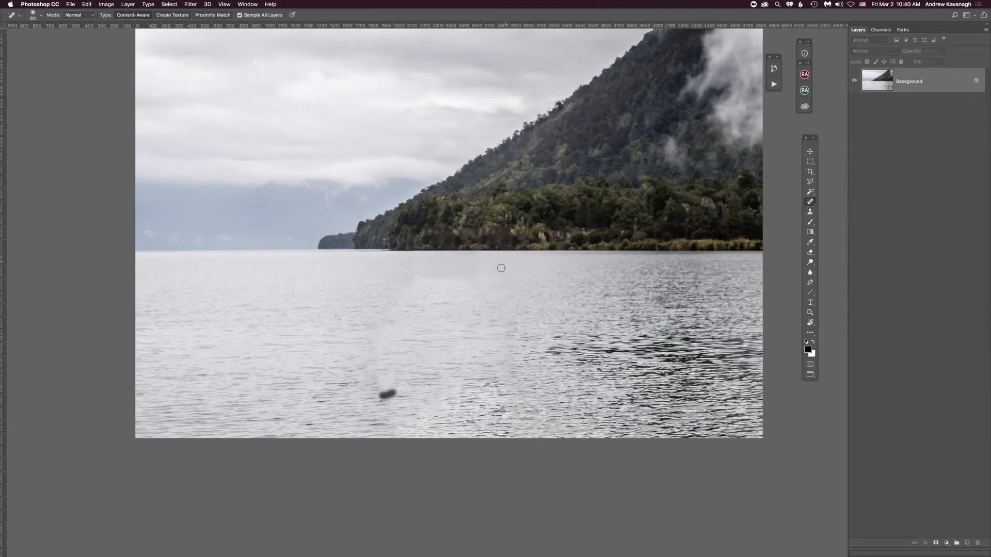
Step: Clone water over the lower left seam of the patch with the Clone Stamp at a 200 px brush
left_click(810, 212)
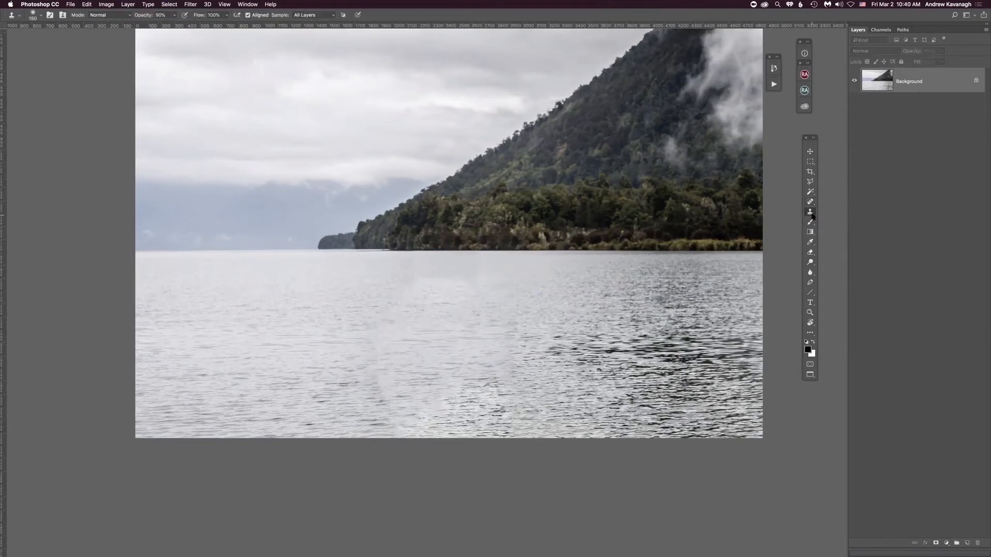
key("bracketright")
key("bracketright")
mouse_move(362, 398)
left_mouse_down()
mouse_move(409, 401)
mouse_move(369, 400)
left_mouse_up()
left_click(810, 202)
right_click(812, 203)
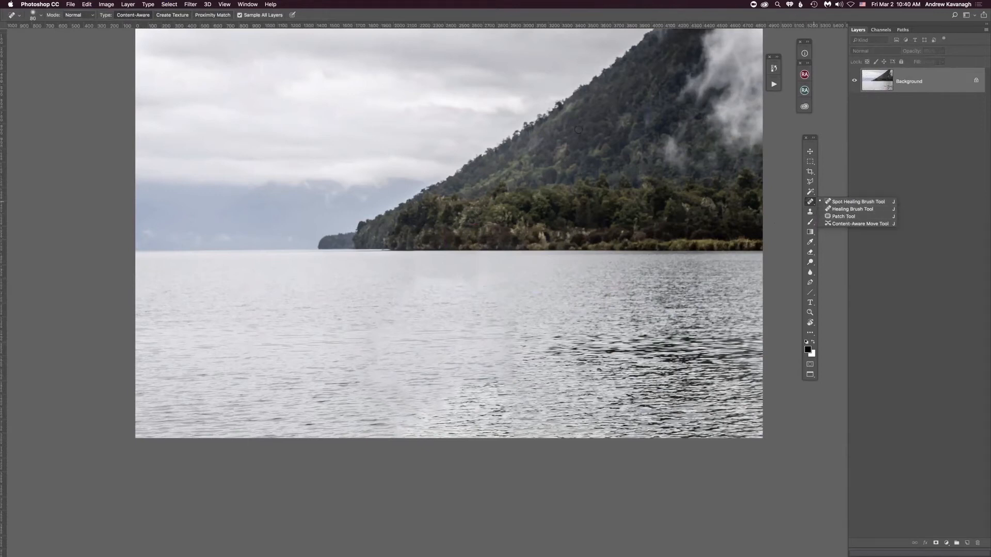
key("bracketright")
key("bracketright")
key("bracketright")
key("bracketright")
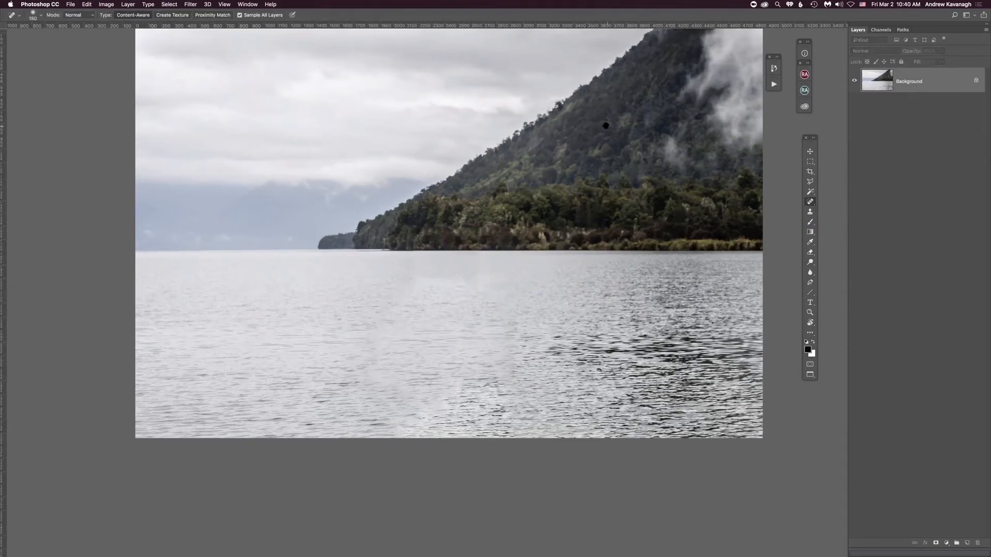
left_click_drag(606, 125, 572, 160)
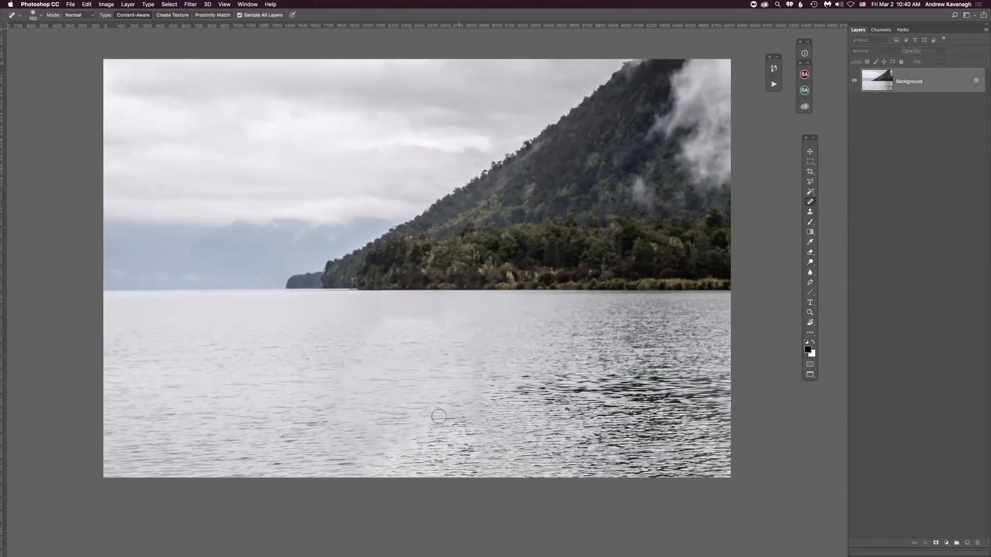
left_click(436, 431, "alt")
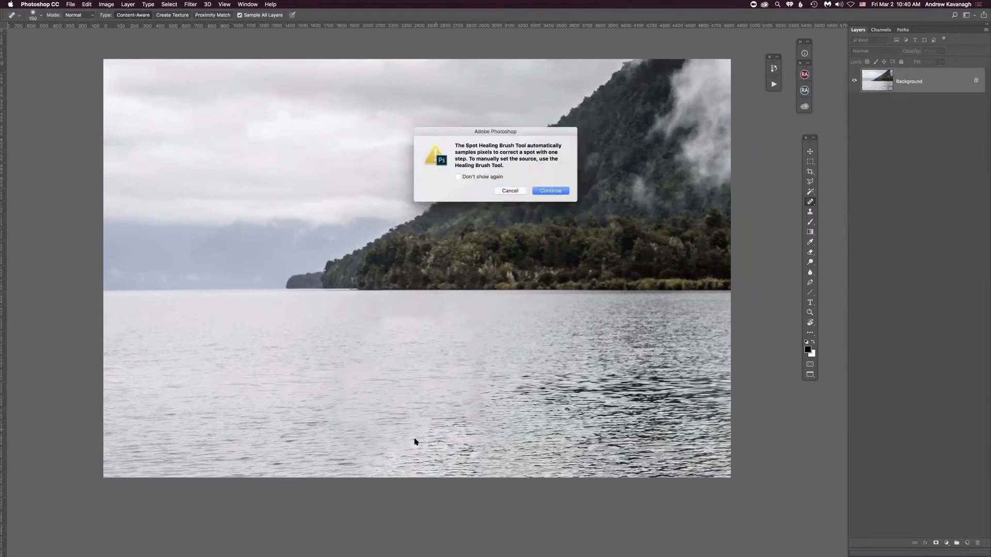
left_click(509, 191)
Step: Try cloning water over the bright ripples at the patch's lower edge, and undo the last stroke
left_click(808, 212)
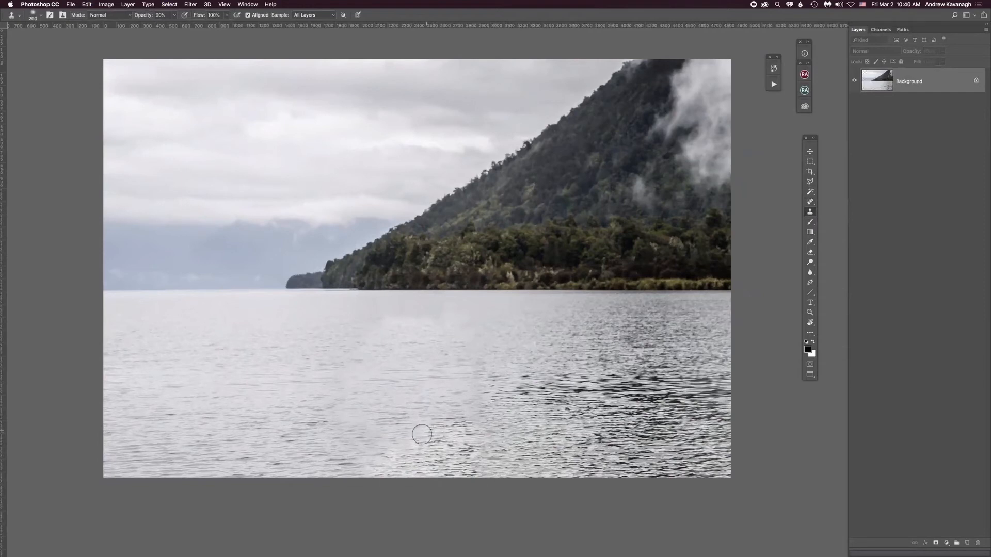
left_click(434, 432, "alt")
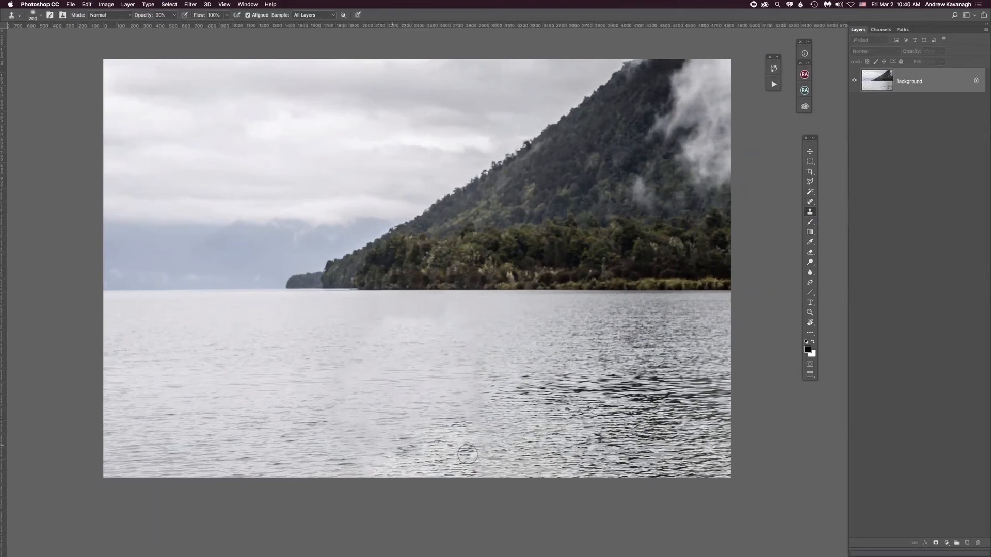
key("super+z")
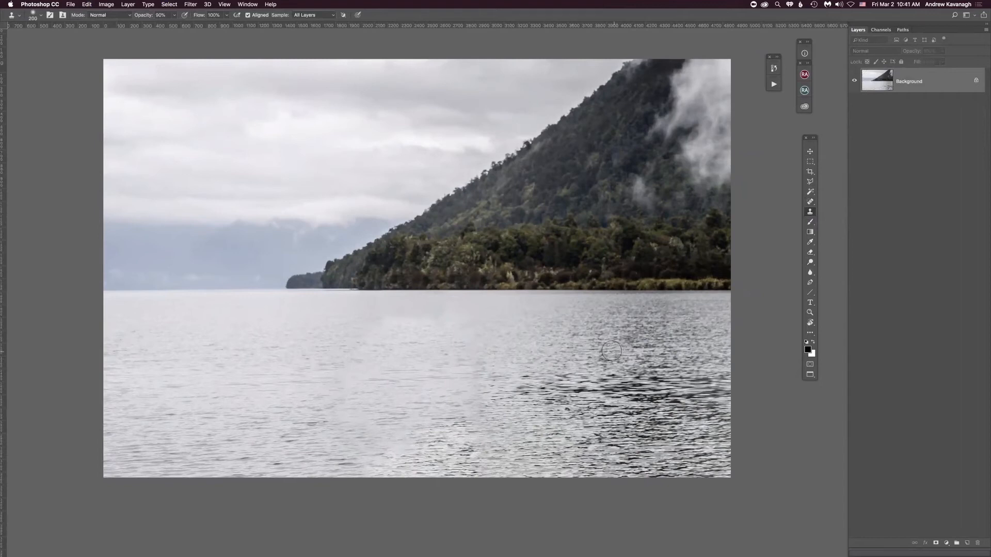
Step: Close the lake picture without saving and switch to the open portrait of the woman
left_click_drag(475, 398, 542, 387)
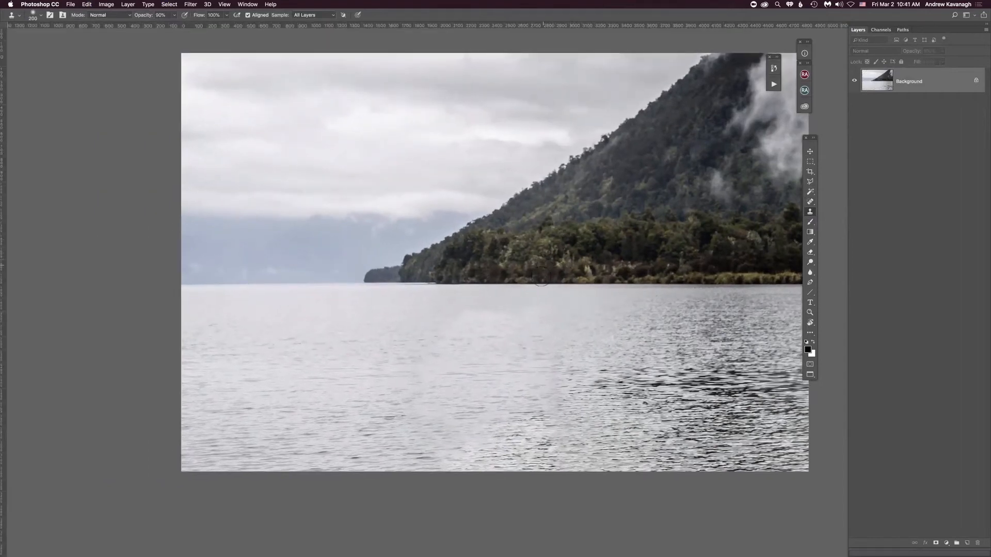
key("super+w")
left_click(464, 177)
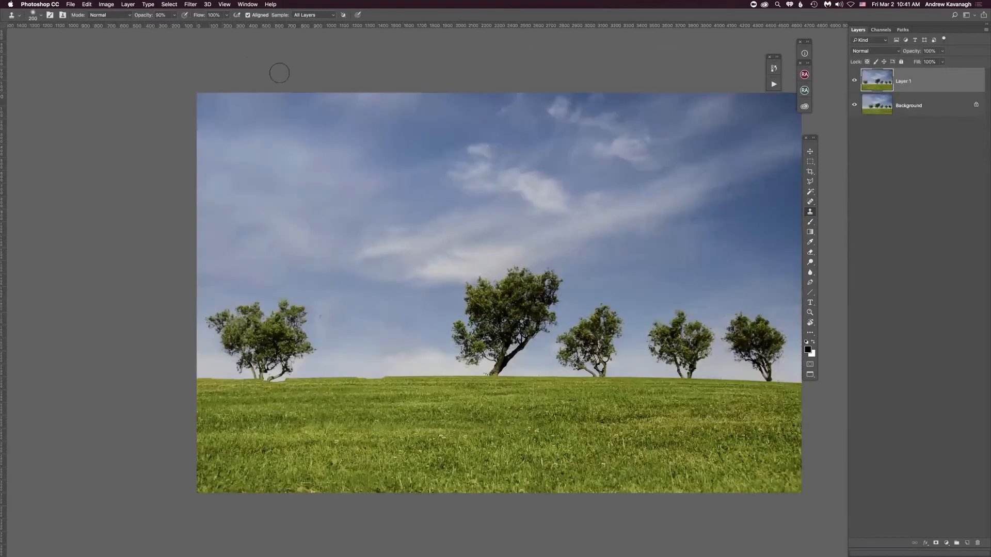
left_click(247, 4)
left_click(275, 327)
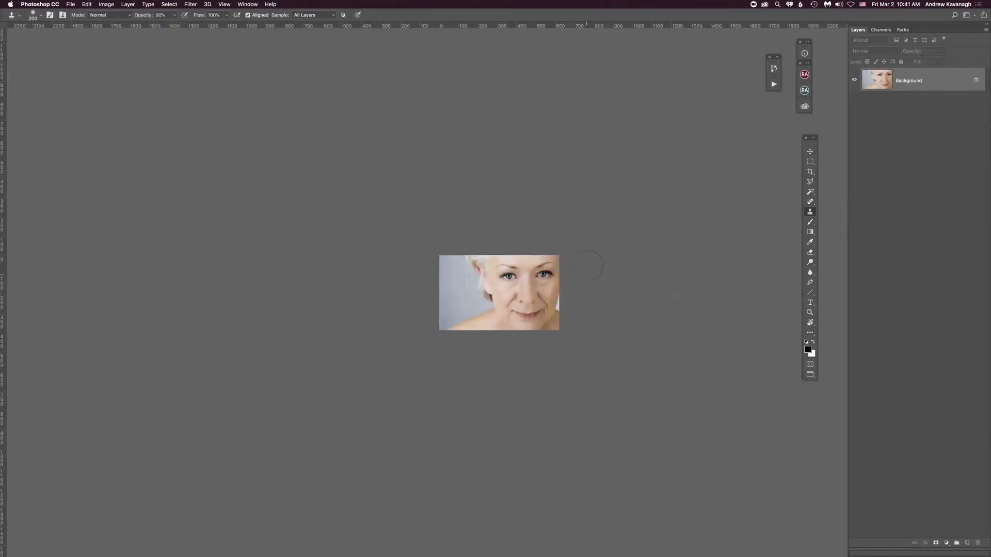
Step: Duplicate the portrait's Background as a new layer named Face
key("super+equal")
key("super+equal")
key("super+equal")
key("space")
left_click_drag(584, 302, 489, 296)
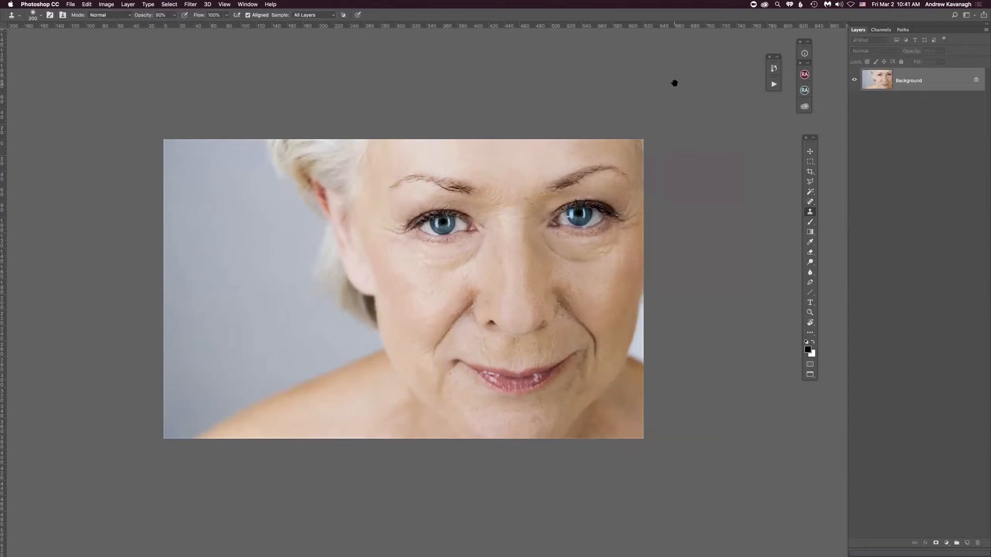
key("j")
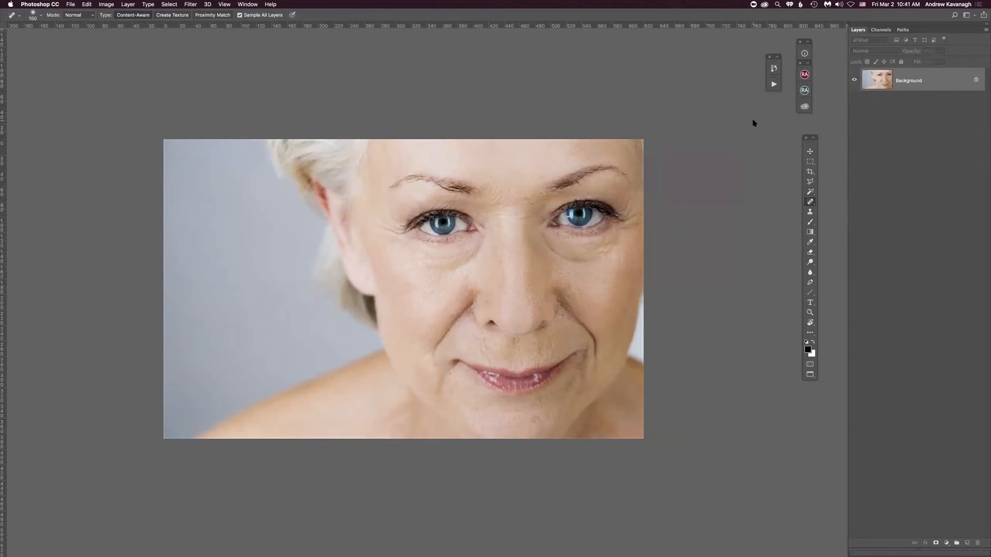
key("super+shift+n")
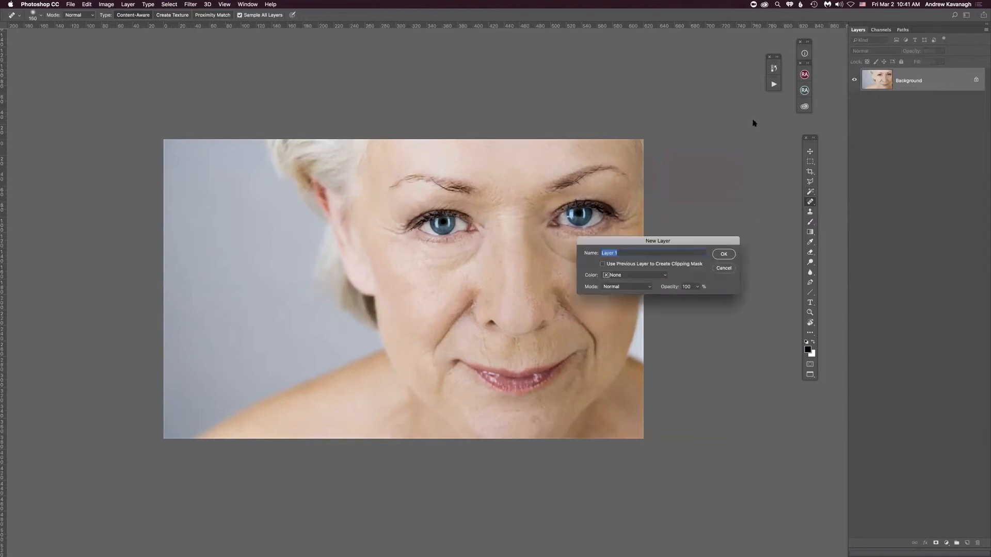
type("Face")
key("Return")
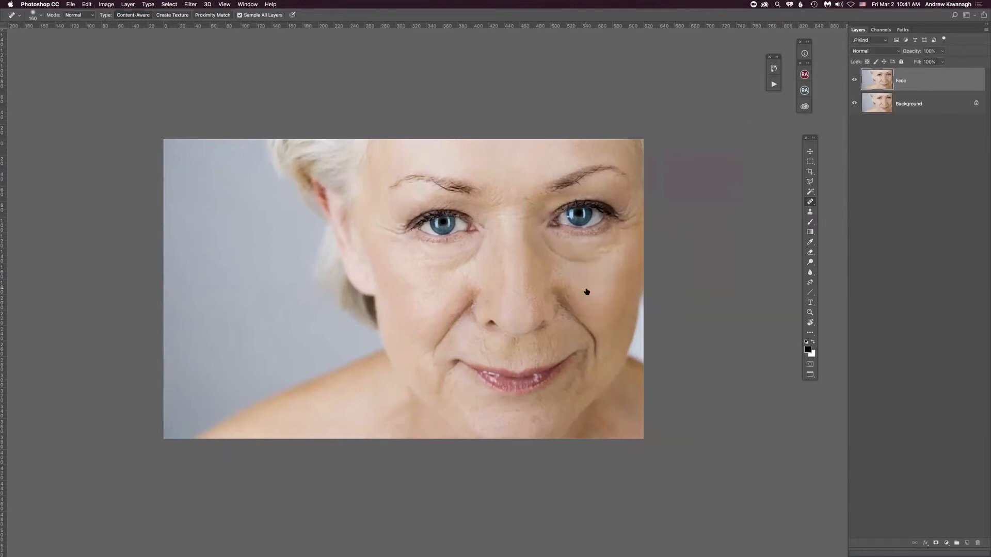
Step: Shrink the Spot Healing brush and remove the crow's feet at the outer corner of the left-hand eye
key("bracketleft")
key("bracketleft")
key("bracketleft")
key("bracketleft")
key("bracketleft")
key("bracketleft")
key("bracketleft")
key("bracketleft")
key("bracketleft")
key("bracketleft")
key("bracketleft")
key("bracketleft")
key("bracketleft")
left_click_drag(402, 231, 386, 233)
left_click(406, 233)
left_click_drag(402, 226, 396, 222)
left_click(403, 223)
left_click(399, 228)
left_click_drag(384, 228, 392, 231)
Step: Heal small lines and spots under the left-hand eye, along the nose and above the lip
left_click(417, 260)
left_click(464, 252)
left_click(473, 253)
left_click(484, 226)
left_click(493, 280)
left_click(489, 299)
left_click(488, 361)
Step: Heal the fine lines at the inner and outer corners of the right-hand eye
left_click(547, 236)
left_click(627, 226)
left_click_drag(623, 221, 637, 210)
Step: Compare the Face layer with the original and touch up the lines beside the left-hand eye and its eyebrow
left_click(854, 81)
left_click(854, 80)
left_click_drag(386, 229, 382, 217)
left_click_drag(433, 182, 457, 193)
Step: Heal the blemishes and creases on the upper lip, the chin and beside the right-hand mouth corner
left_click(522, 366)
left_click(511, 368)
left_click(483, 430)
left_click(535, 421)
left_click_drag(514, 409, 520, 411)
mouse_move(566, 387)
left_mouse_down()
mouse_move(560, 394)
mouse_move(575, 377)
left_mouse_up()
mouse_move(580, 368)
left_mouse_down()
mouse_move(586, 352)
mouse_move(570, 386)
left_mouse_up()
Step: Heal the spots and fine lines on both cheeks and beneath the left-hand eye
left_click(571, 274)
left_click(569, 271)
left_click(579, 290)
left_click(445, 281)
left_click(467, 277)
left_click(425, 315)
left_click(424, 354)
left_click_drag(421, 362, 409, 345)
left_click_drag(423, 277, 437, 265)
left_click(457, 266)
left_click(454, 266)
Step: Compare the Face layer's healing with the original and add a new empty layer above it
left_click(854, 80)
left_click(854, 81)
left_click(854, 81)
left_click(854, 80)
left_click(966, 544)
left_click(855, 79)
left_click(854, 80)
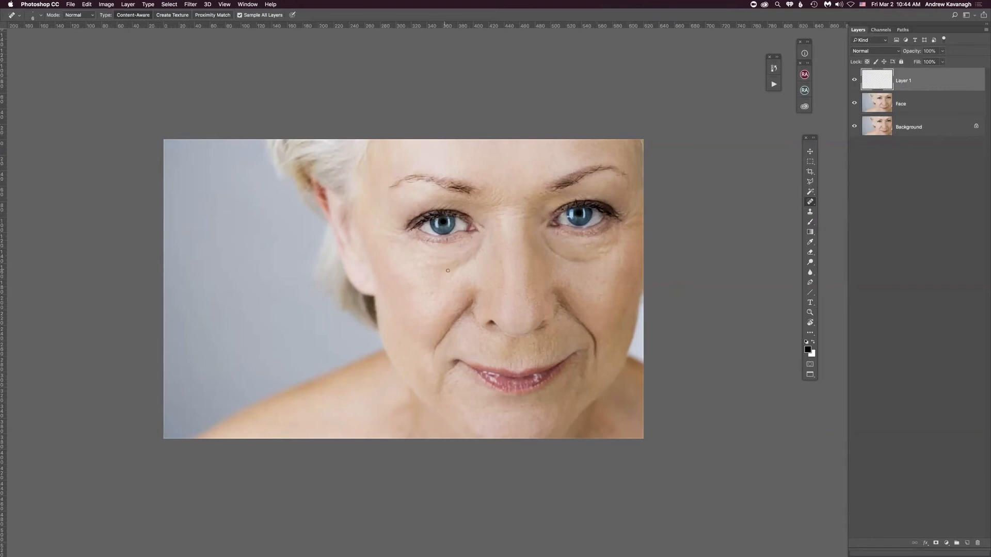
Step: Soften the left-hand smile line on Layer 1 with the Clone Stamp reduced to a brush of about 20 px
key("s")
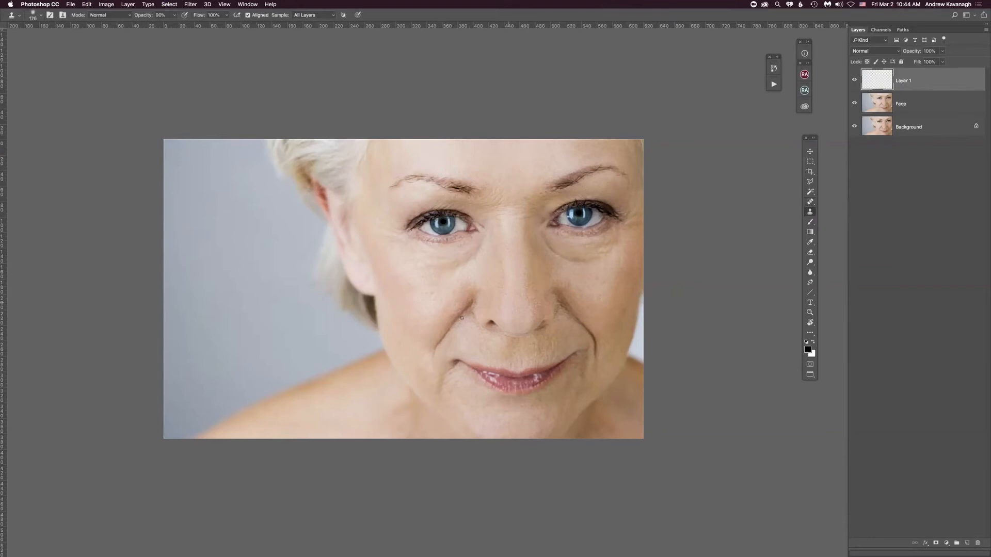
key("bracketleft")
key("bracketleft")
key("bracketleft")
key("bracketleft")
key("bracketleft")
key("bracketleft")
key("bracketleft")
key("bracketleft")
key("bracketright")
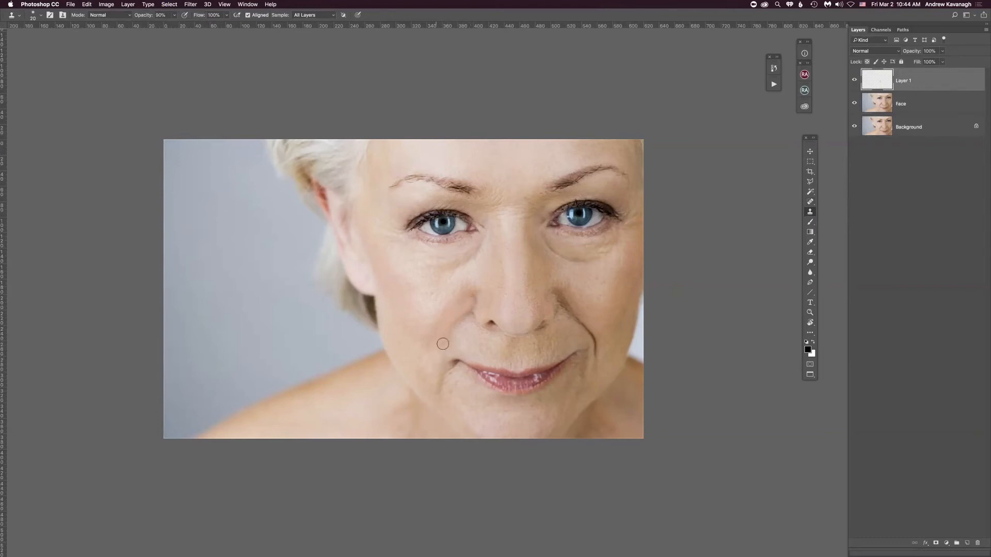
Step: Try to cover the right-hand smile line on Layer 1 with skin cloned from the cheek using a small brush
left_click(574, 301, "alt")
left_click_drag(564, 295, 578, 323)
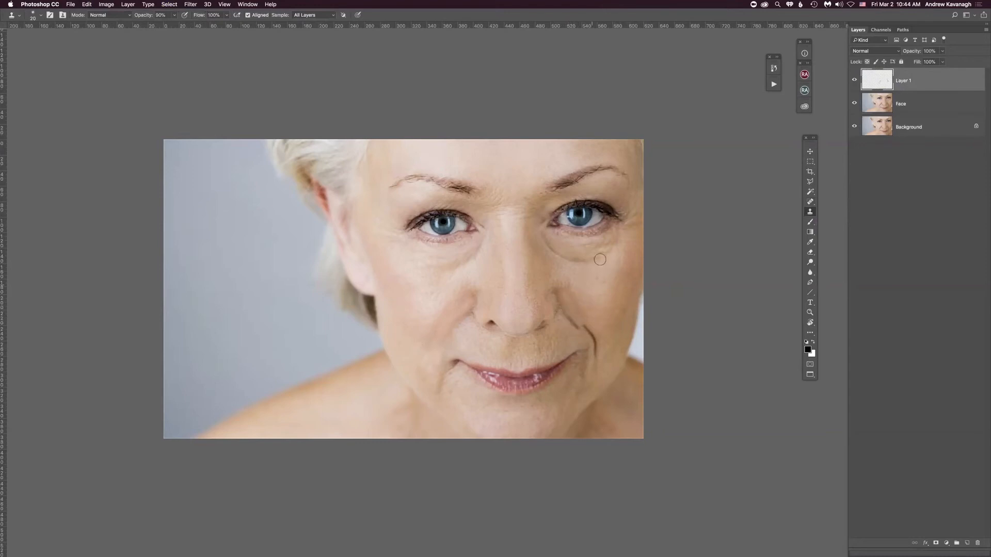
key("super+z")
left_click_drag(583, 327, 589, 337)
key("super+z")
Step: Cover the right-hand smile line from the nose to the mouth corner with cloned cheek skin, enlarging the brush to about 25 px
key("bracketright")
key("bracketright")
key("bracketright")
key("bracketright")
key("bracketright")
key("bracketright")
left_click(597, 324, "alt")
mouse_move(584, 327)
left_mouse_down()
mouse_move(597, 336)
mouse_move(596, 355)
left_mouse_up()
left_click(581, 292, "alt")
left_click(565, 290)
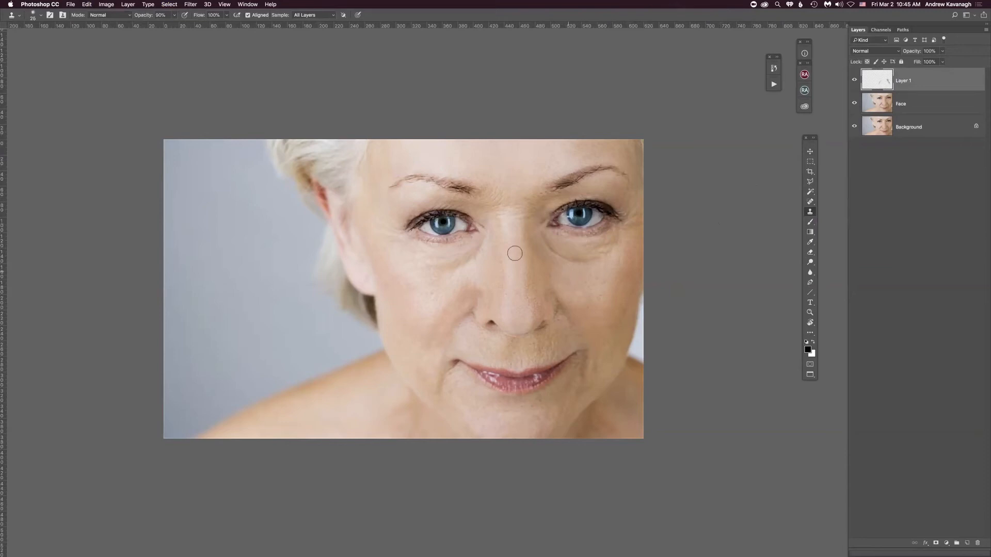
Step: Paint sampled cheek colour over the smile lines with the Brush at 17% opacity and compare the image with and without Layer 1
key("b")
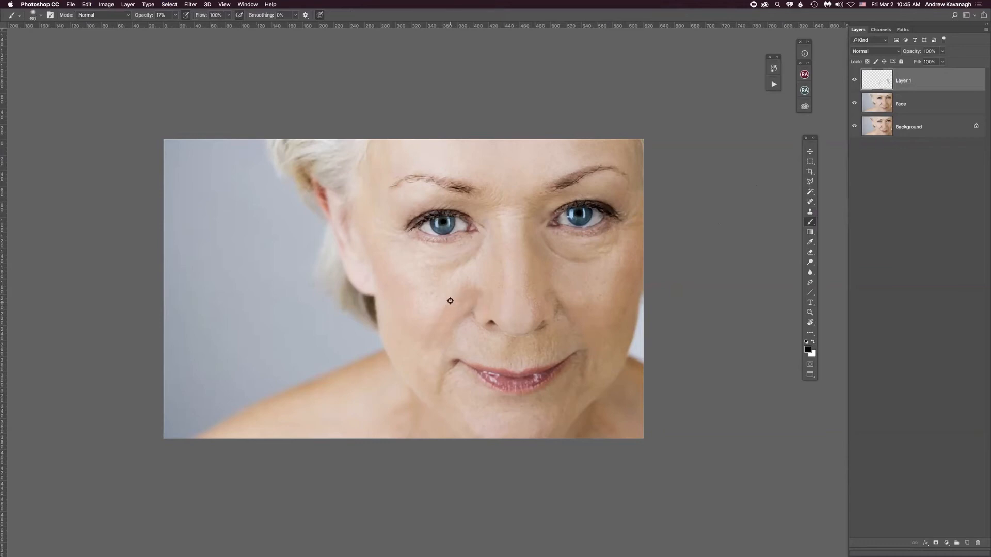
left_click(447, 298, "alt")
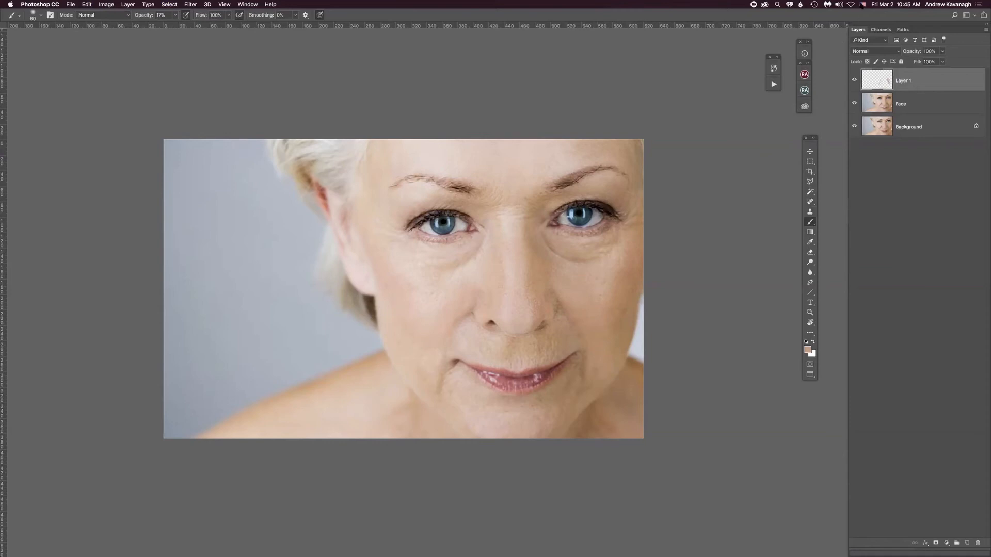
left_click(852, 81)
left_click(852, 81)
left_click(853, 82)
left_click(853, 81)
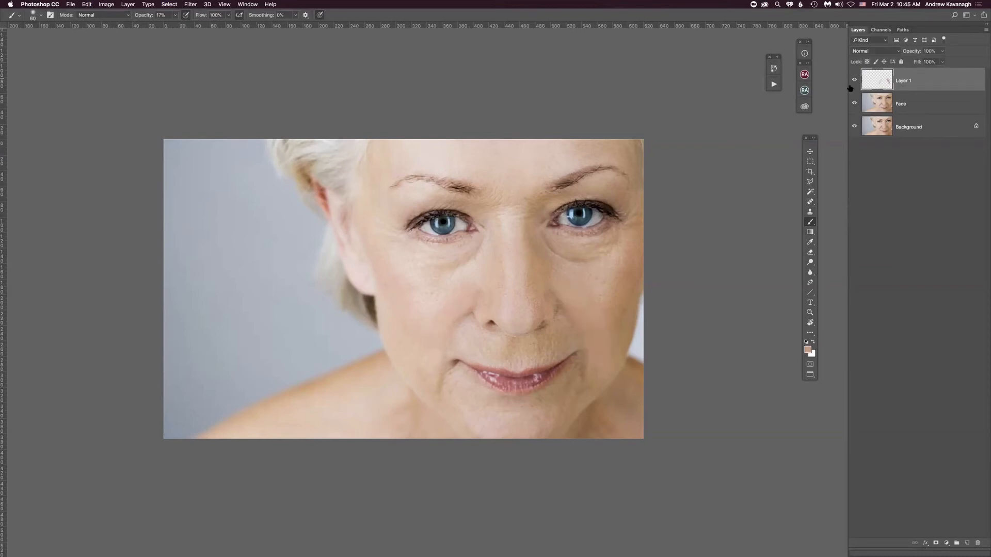
Step: Run the Add Noise action on Layer 1 with a 2.54% amount, Gaussian distribution and Monochromatic enabled
left_click(774, 84)
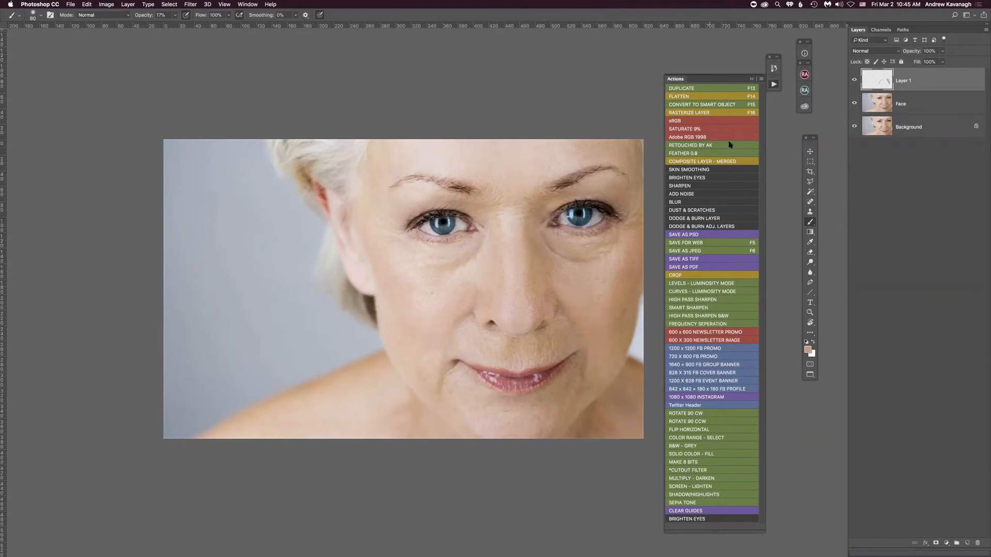
left_click(697, 193)
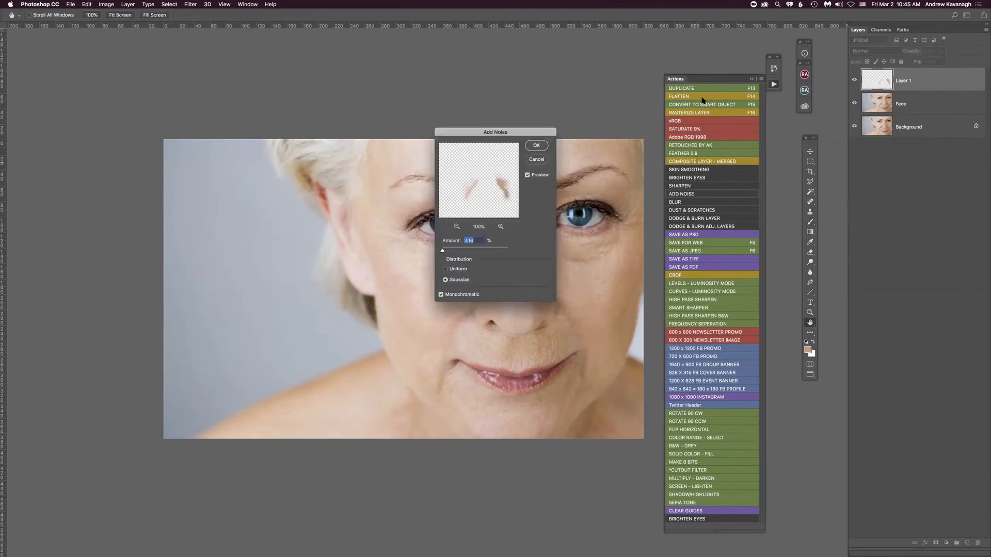
left_click(474, 241)
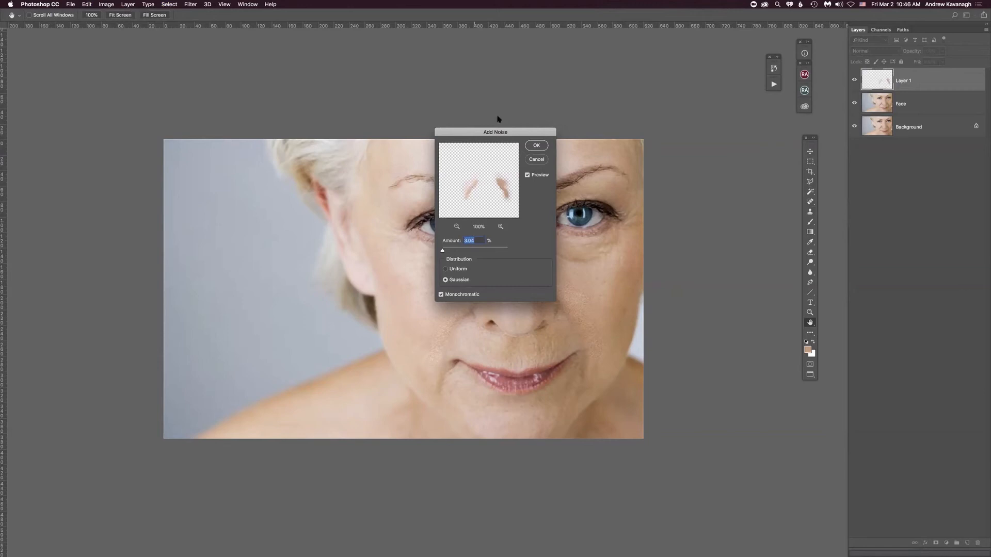
left_click_drag(493, 130, 705, 191)
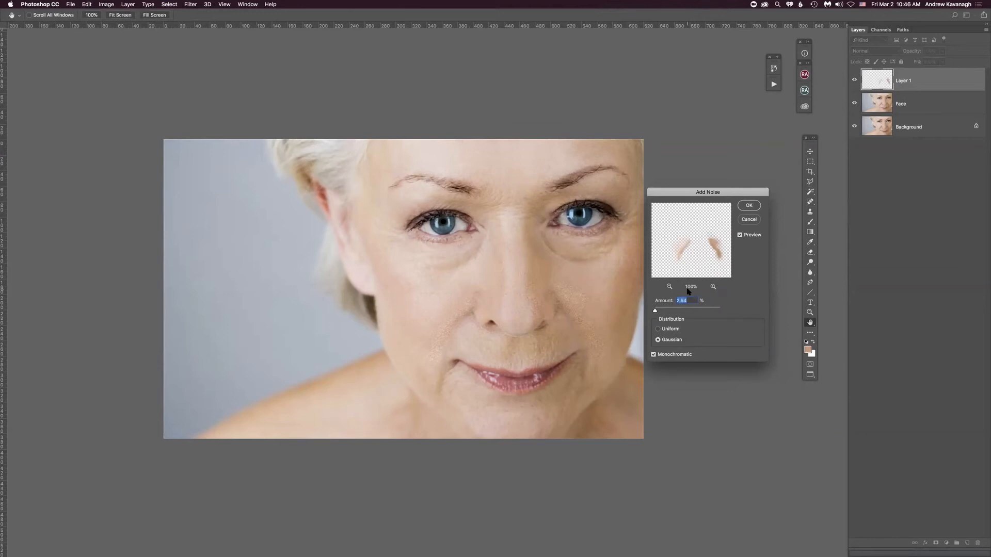
left_click_drag(690, 193, 696, 189)
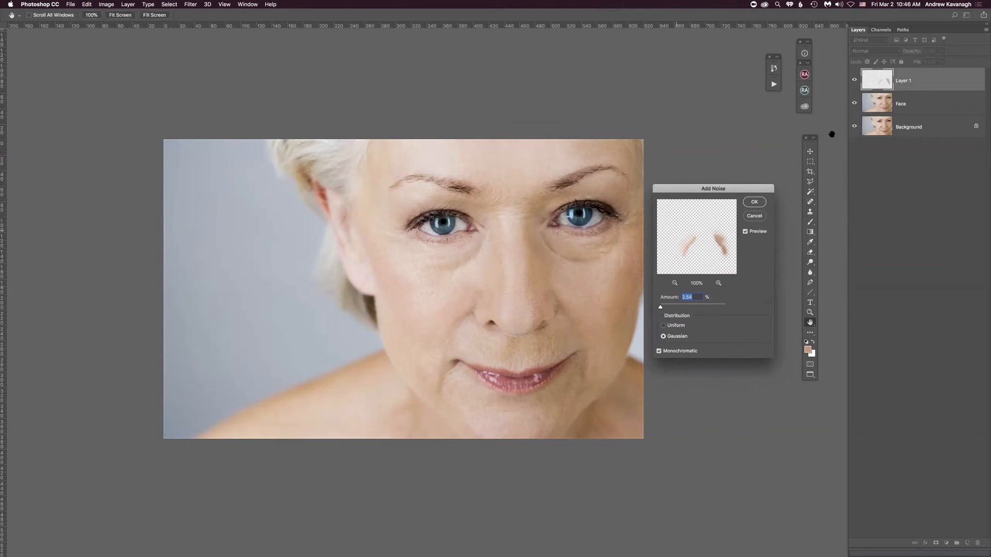
left_click(696, 295)
left_click(755, 203)
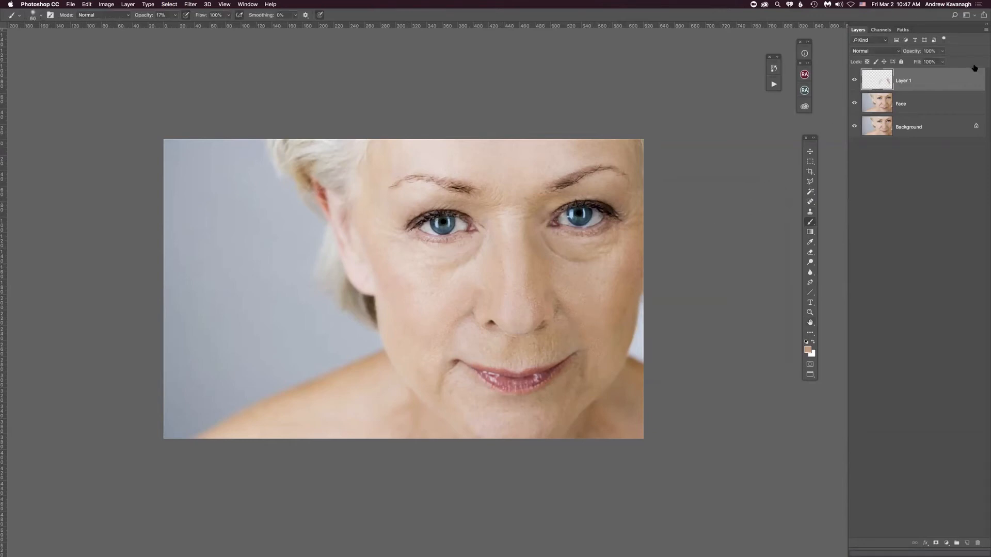
Step: Lower Layer 1's opacity to 54% and compare the softened smile lines with the layer hidden and shown
left_click_drag(912, 51, 845, 100)
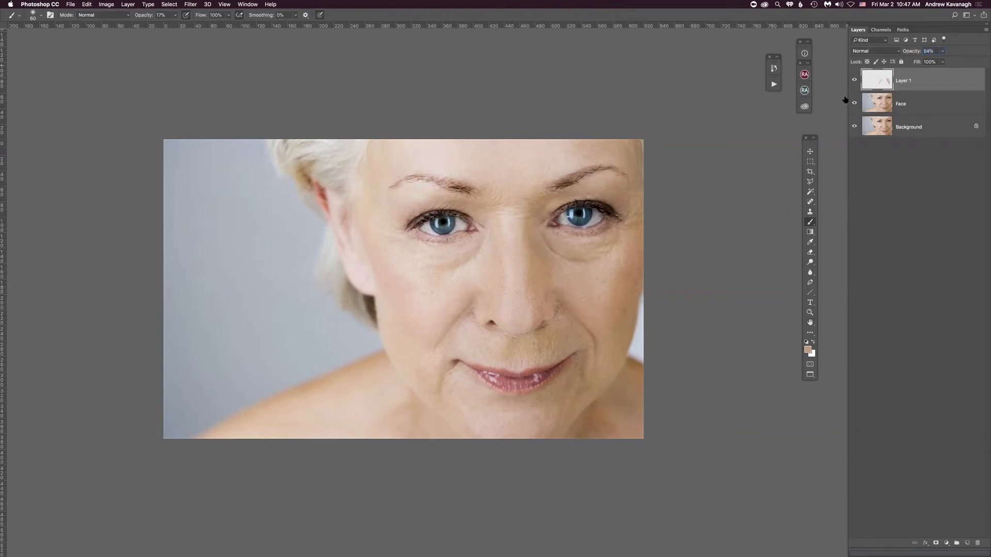
left_click(854, 81)
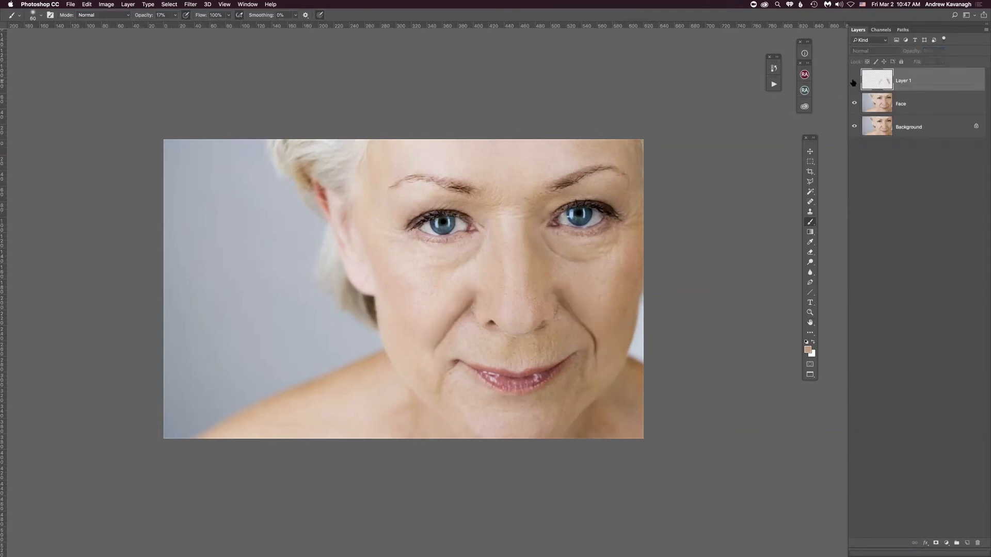
left_click(854, 81)
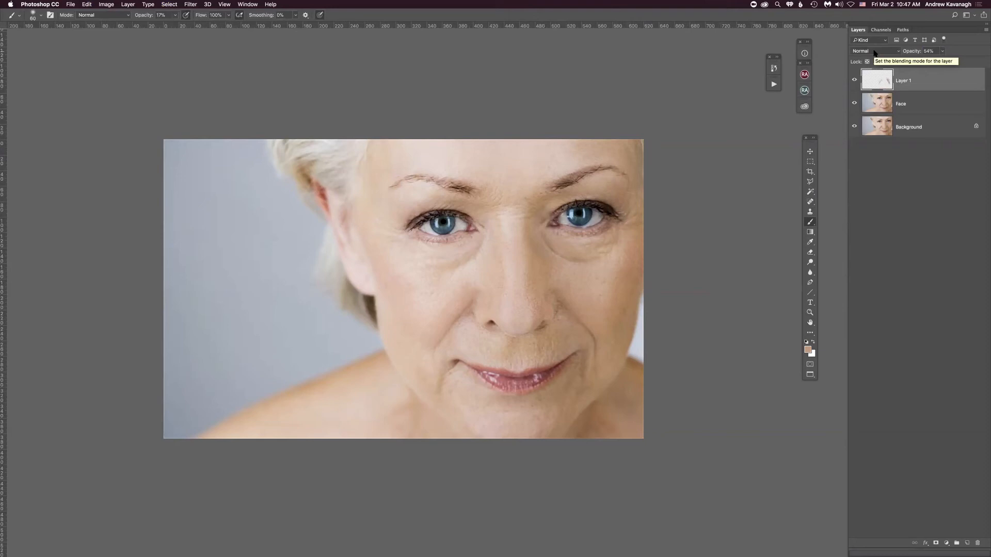
left_click(854, 81)
left_click(855, 81)
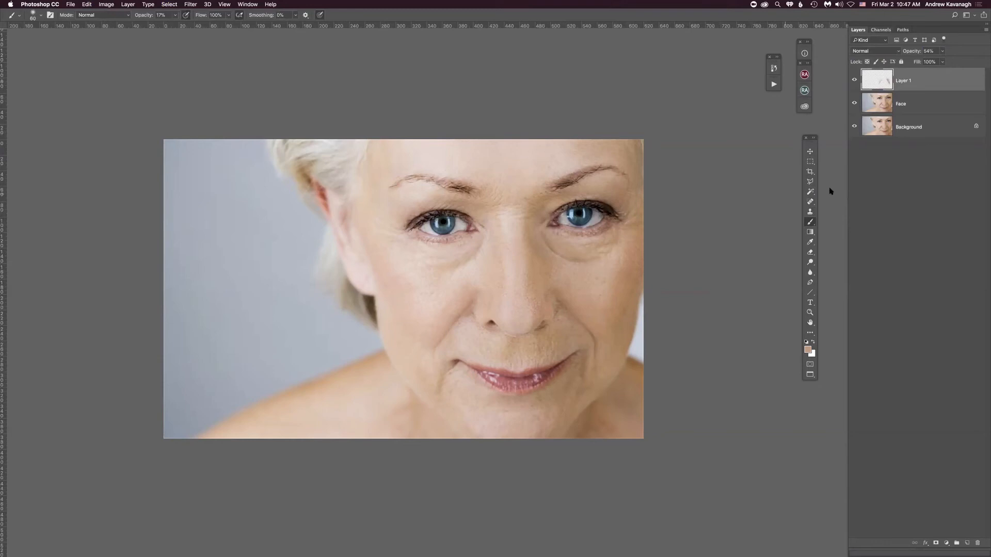
Step: Set up the Dodge tool for midtones with a small soft brush at 0% hardness, sized for the irises
left_click(810, 262)
right_click(810, 263)
left_click(834, 262)
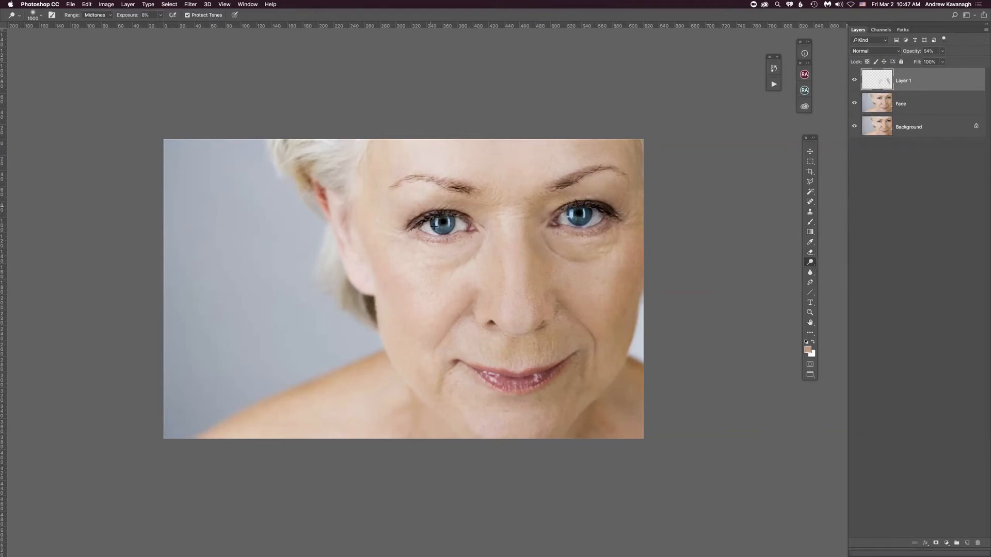
key("bracketright")
key("bracketright")
key("bracketright")
key("bracketright")
key("bracketright")
key("bracketright")
key("bracketright")
right_click(445, 229)
mouse_move(533, 249)
left_mouse_down()
mouse_move(407, 232)
mouse_move(463, 251)
mouse_move(489, 247)
mouse_move(475, 238)
mouse_move(488, 247)
left_mouse_up()
type("[[[")
key("Escape")
left_click_drag(489, 248, 489, 247)
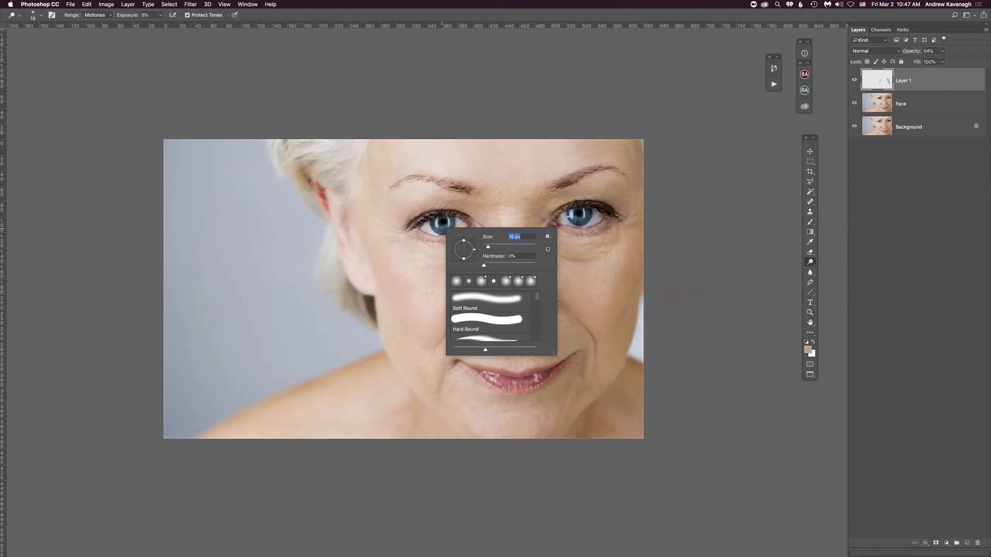
key("Return")
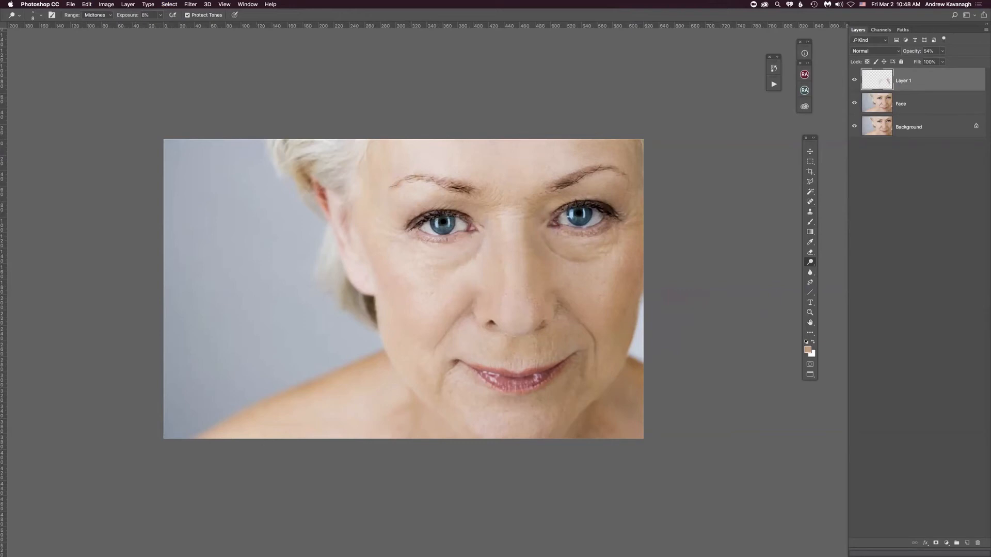
Step: Brighten the irises on the Face layer with the Dodge tool, using 10% exposure and raising it to 23%
left_click(811, 262)
left_click(844, 263)
key("0")
key("7")
key("1")
left_click(911, 104)
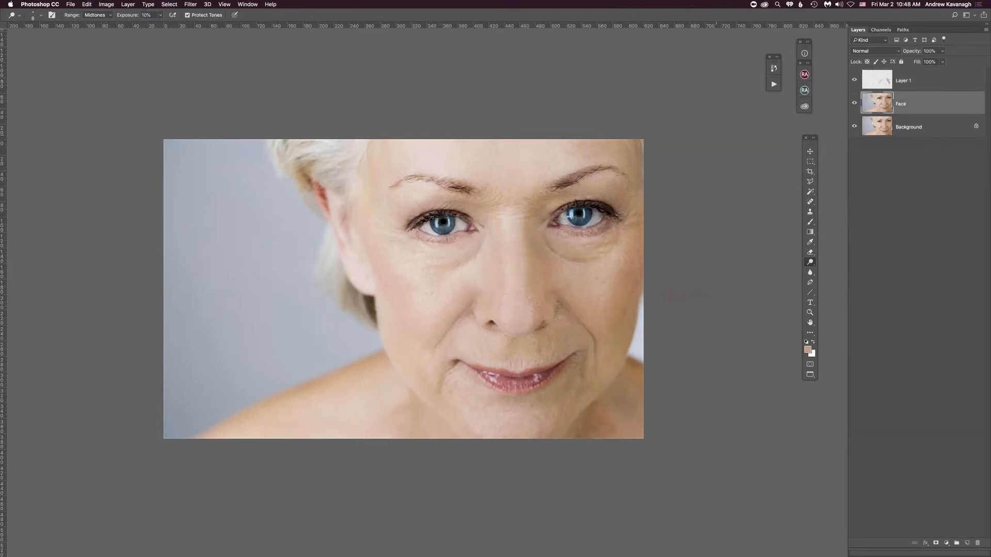
left_click(854, 104)
key("2")
key("3")
Step: Compare earlier Dodge states of the eyes in the history and return to the latest one
left_click(774, 68)
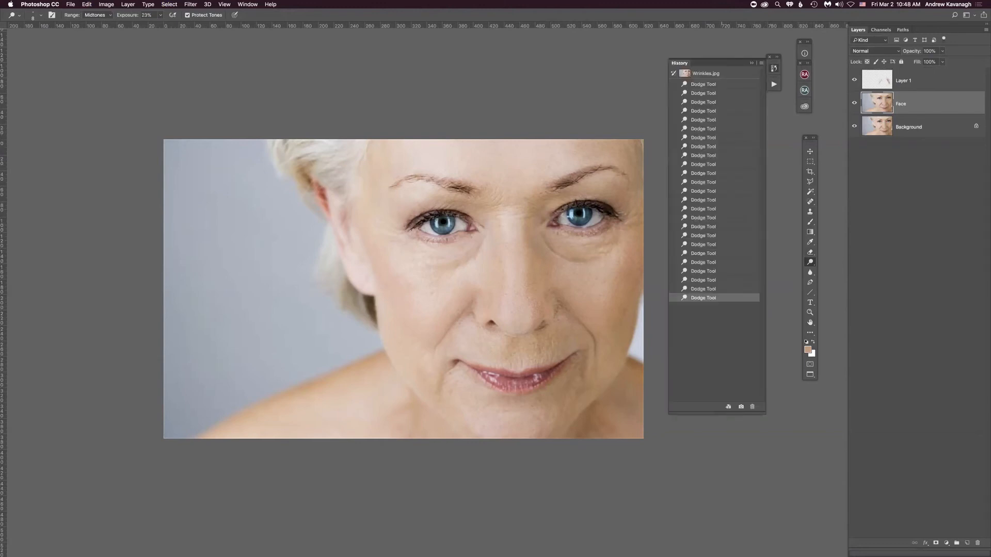
left_click(714, 181)
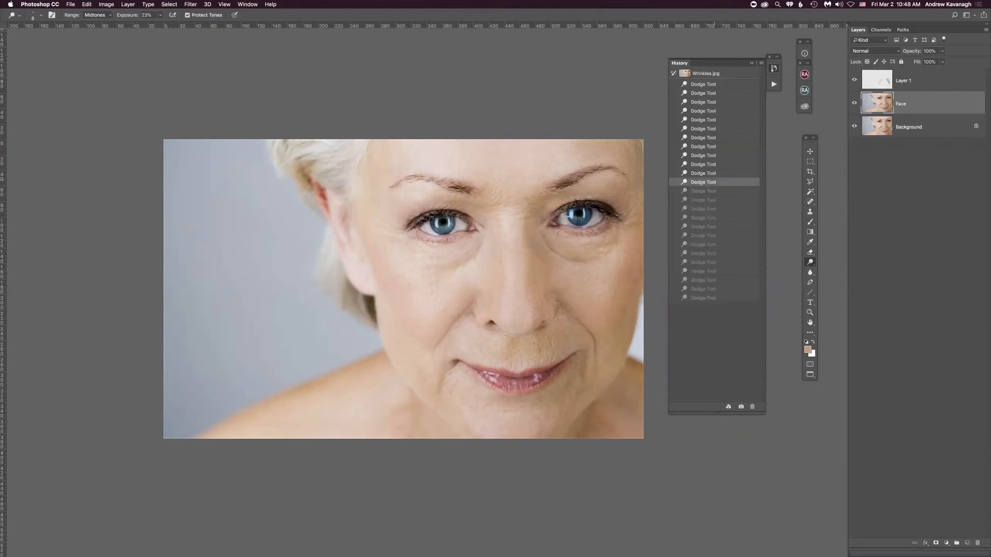
left_click(713, 171)
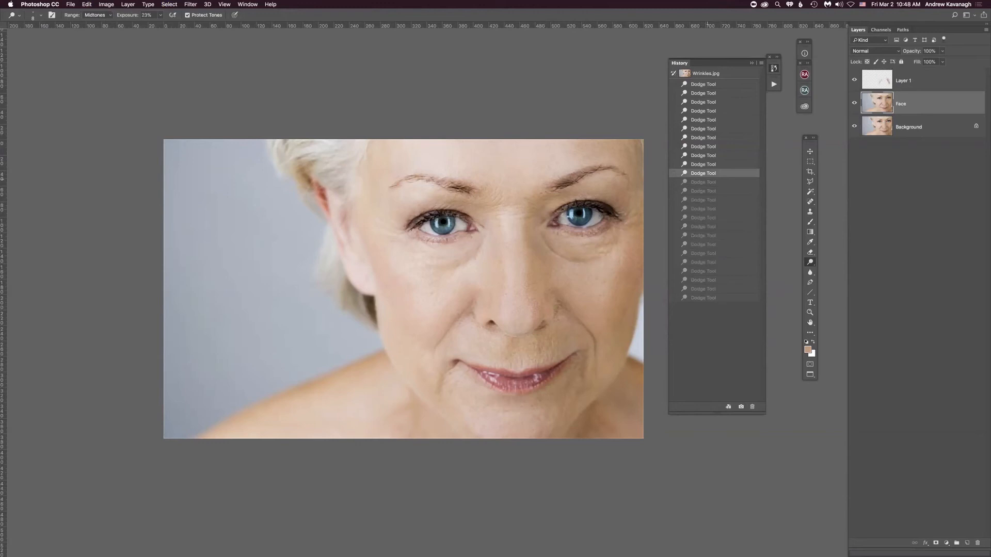
left_click(710, 297)
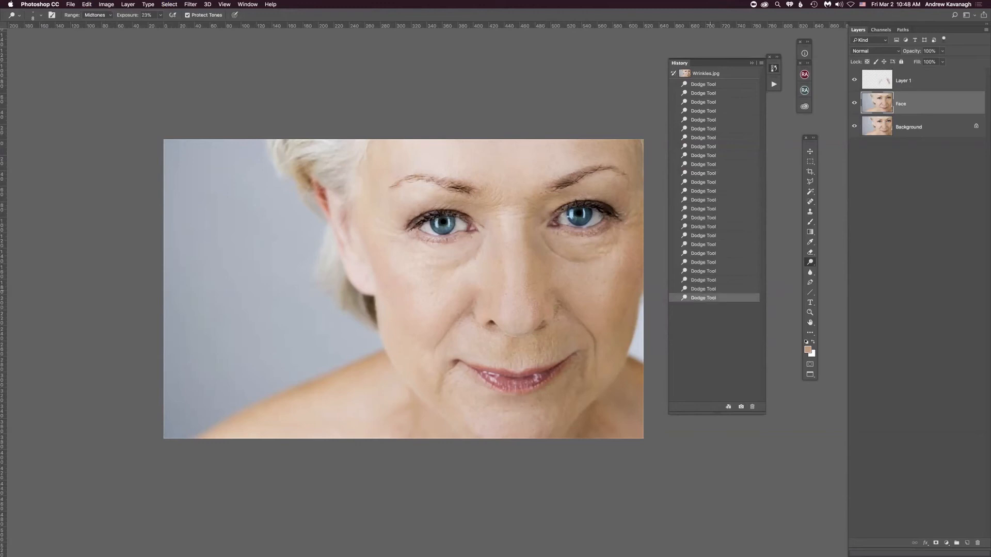
left_click(752, 63)
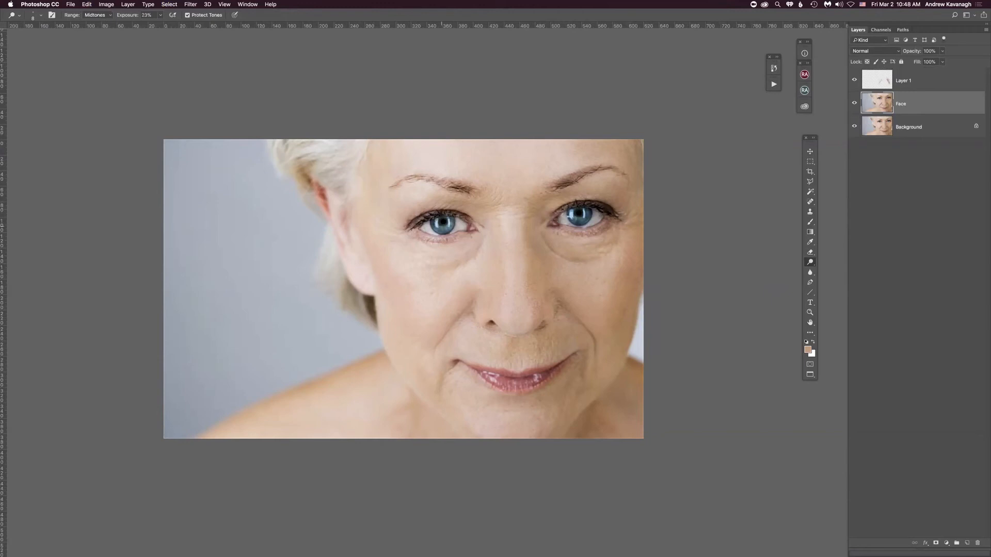
Step: Raise the Dodge exposure to 30% for the irises and compare the Face layer repeatedly with the original
key("3")
left_click(854, 103)
left_click(854, 103)
left_click(855, 103)
left_click(855, 103)
left_click(854, 104)
left_click(854, 103)
left_click(855, 103)
left_click(854, 103)
left_click(854, 103)
left_click(854, 104)
left_click(855, 103)
Step: Sharpen the eyes on the Face layer with the Sharpen tool at 10 px and 18% strength, and compare with the original
left_click(810, 262)
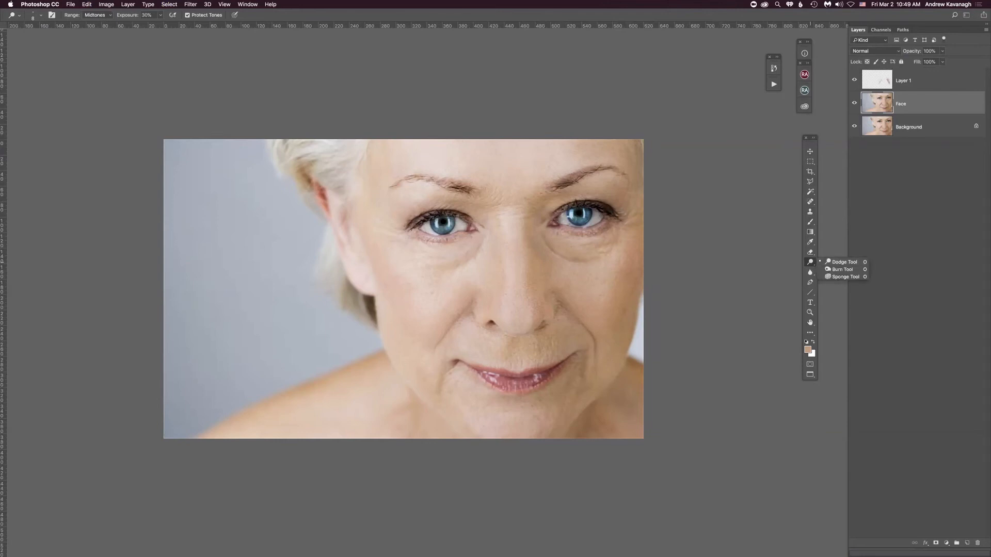
left_click(809, 272)
left_click(810, 273)
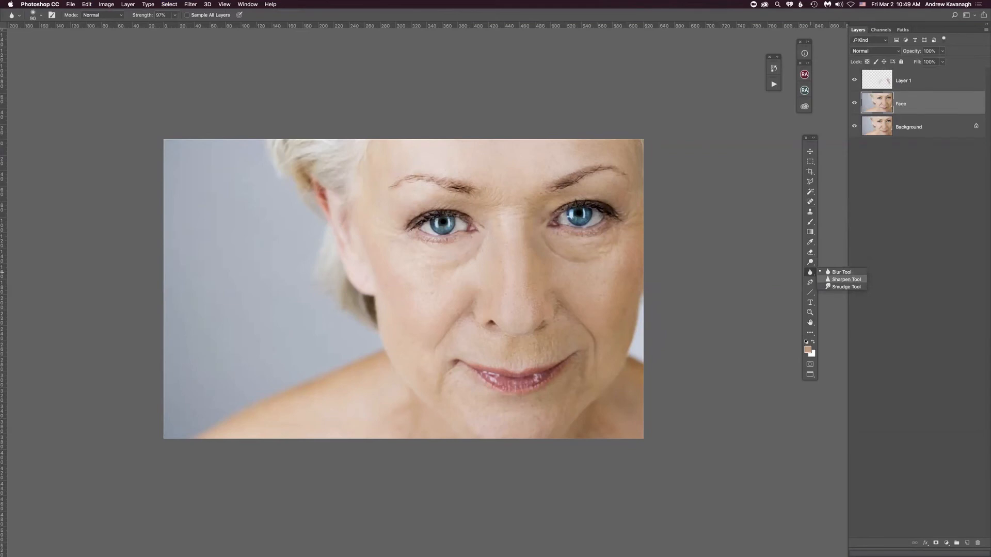
left_click(846, 279)
key("bracketleft")
key("bracketleft")
key("bracketleft")
left_click_drag(142, 15, 128, 15)
type("18")
key("Return")
left_click(854, 103)
left_click(854, 103)
Step: Group Layer 1 and the Face layer as "Retouched", check the group's contents and leave it collapsed
left_click(924, 80, "shift")
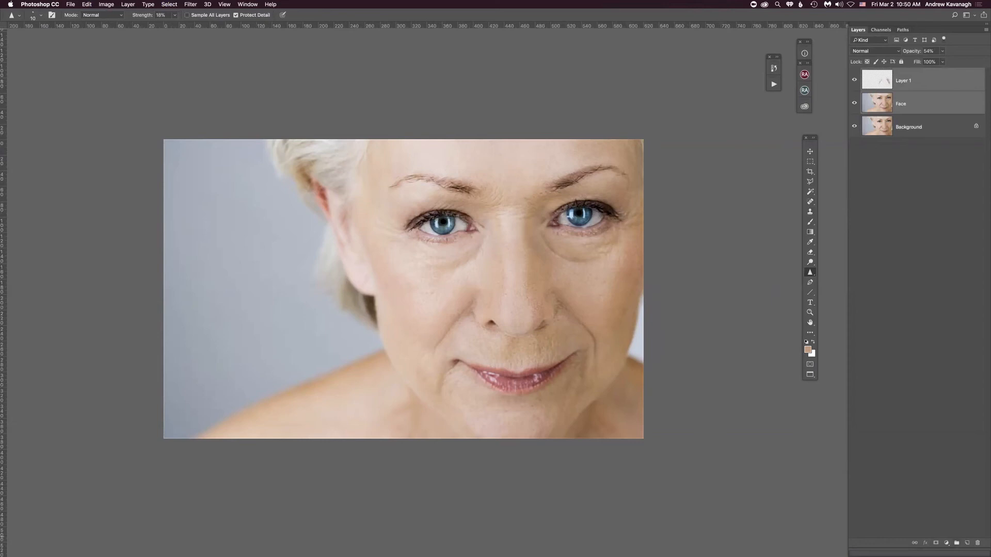
left_click(957, 543, "alt")
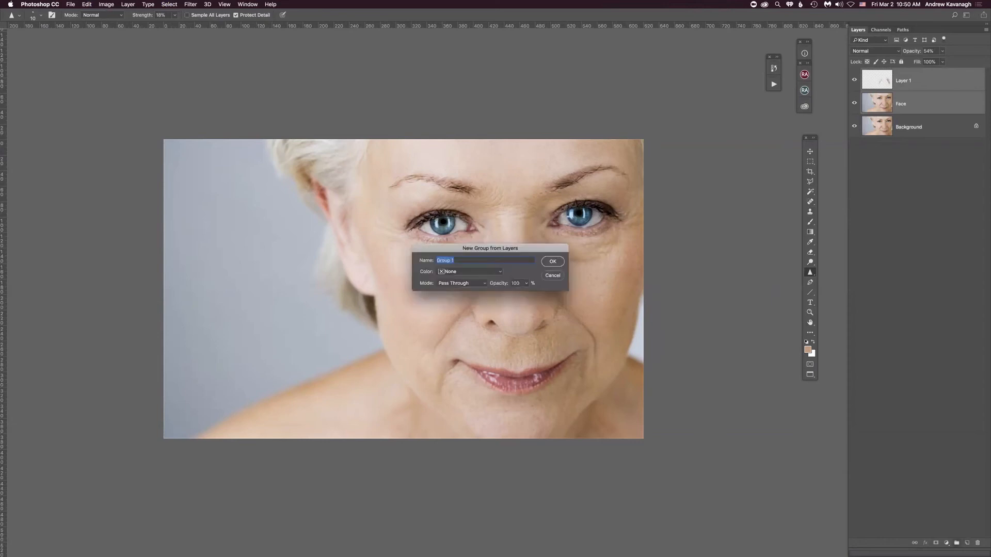
type("Retouched")
key("Return")
left_click(864, 73)
left_click(864, 73)
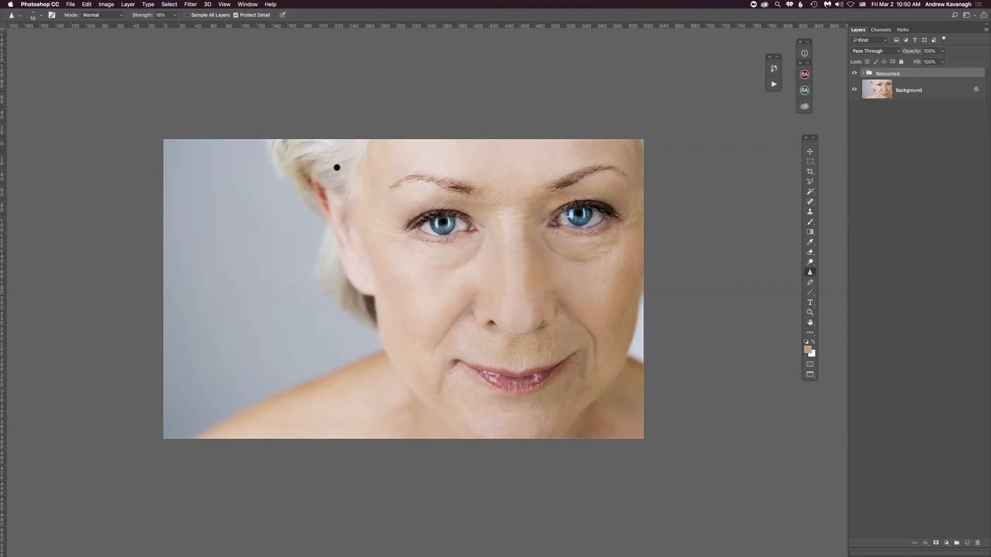
left_click(862, 74)
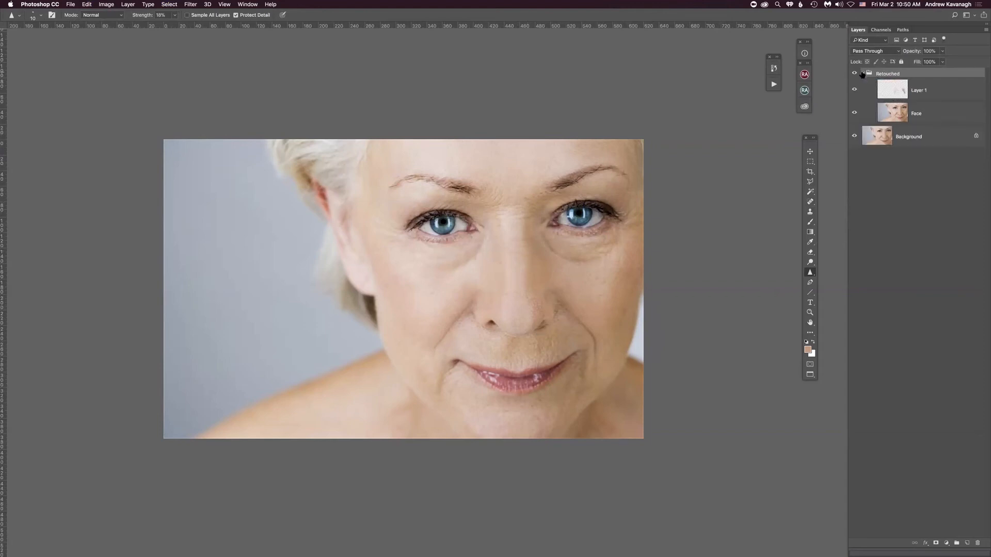
left_click(862, 74)
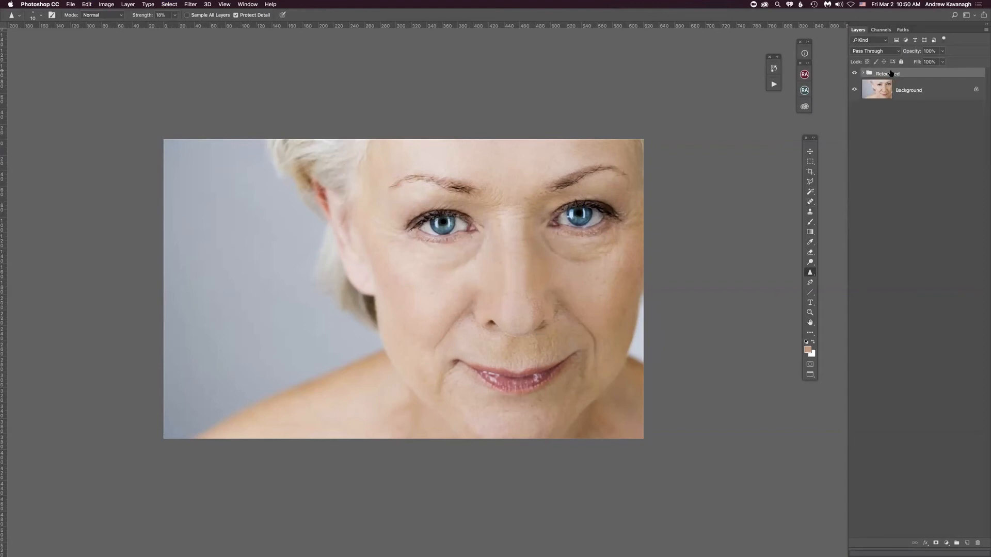
Step: Compare the portrait before and after retouching by hiding and showing the Retouched group
left_click(855, 74)
left_click(854, 74)
left_click(854, 74)
left_click(854, 74)
left_click(854, 74)
left_click(853, 74)
left_click(855, 73)
left_click(855, 74)
left_click(855, 74)
left_click(854, 74)
Step: Switch to the Acne.png document and duplicate its Layer 0
left_click(248, 4)
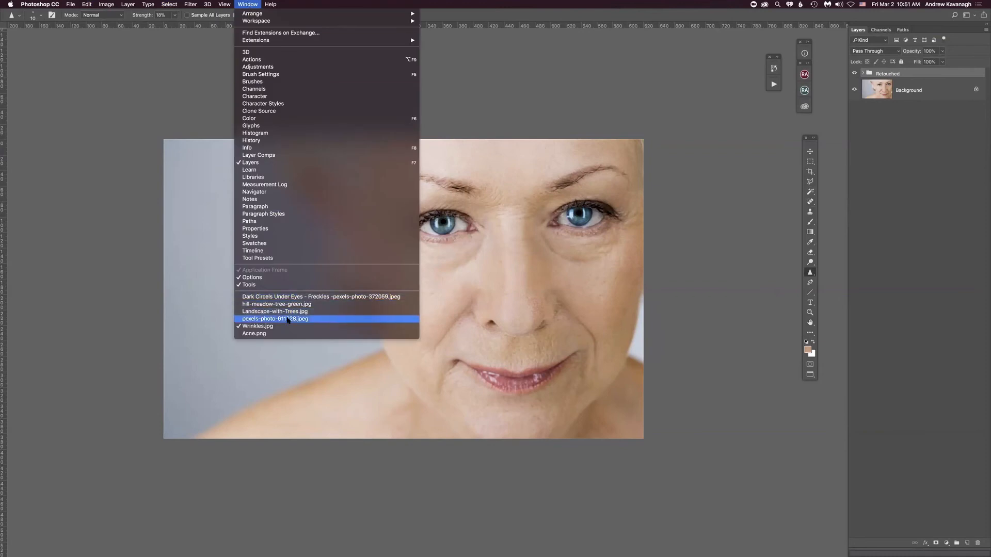
left_click(286, 334)
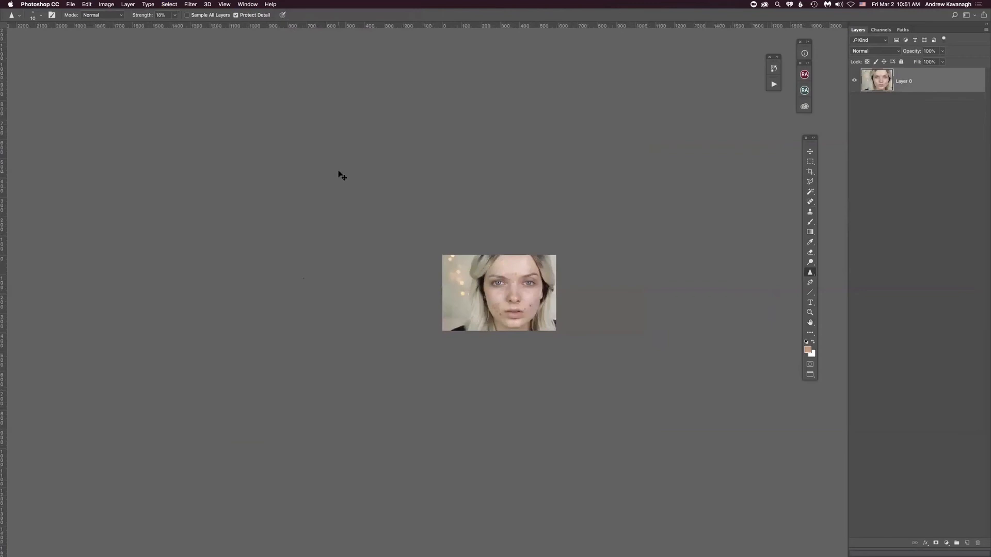
key("super+equal")
key("super+equal")
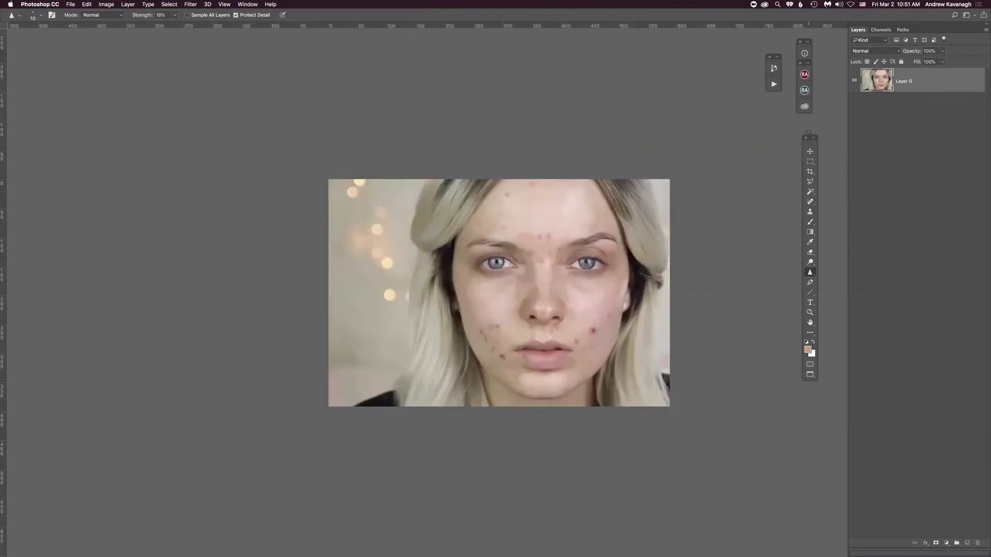
key("super+j")
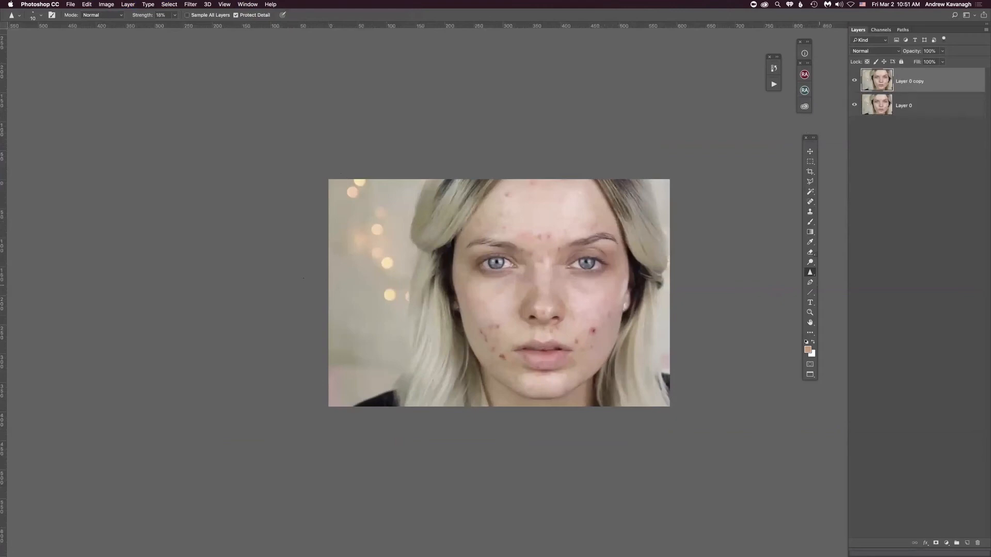
Step: Heal the blemishes between the eyebrows and across the upper forehead on Layer 0 copy with the content-aware Spot Healing Brush
left_click(812, 203)
left_click(836, 201)
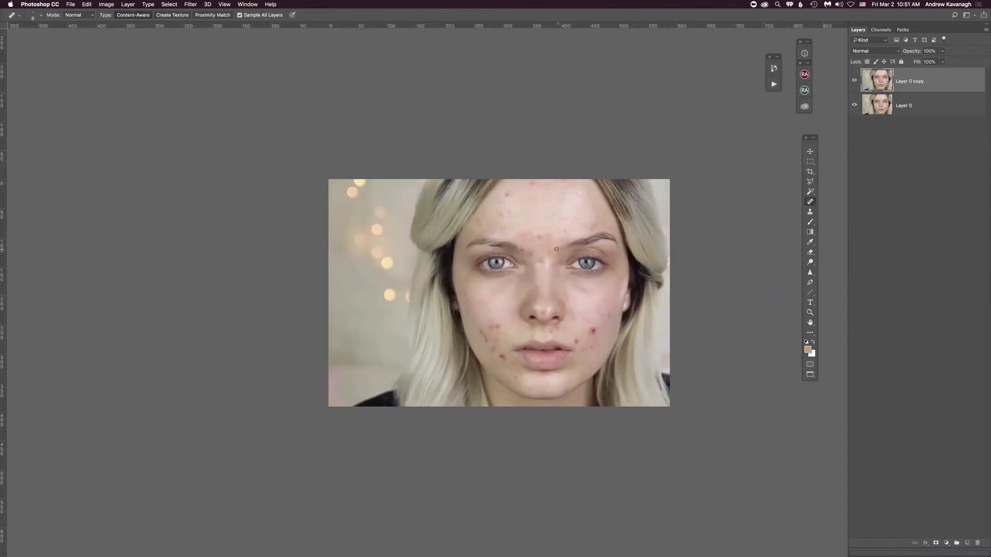
left_click_drag(541, 261, 540, 237)
left_click(549, 235)
left_click(540, 259)
left_click(525, 236)
left_click(539, 235)
left_click(523, 249)
left_click(505, 200)
left_click(531, 182)
left_click_drag(526, 182, 529, 197)
left_click(527, 237)
left_click(518, 233)
left_click_drag(526, 236, 547, 236)
Step: Spot-heal the marks on the nose and on the forehead above the eyebrow on the image's right side
left_click_drag(542, 316, 538, 290)
left_click(545, 313)
left_click(576, 222)
left_click(596, 225)
left_click(582, 194)
Step: Spot-heal the acne on both cheeks, around the mouth and on the chin
left_click(480, 329)
left_click(499, 326)
mouse_move(484, 353)
left_mouse_down()
mouse_move(482, 331)
mouse_move(498, 325)
mouse_move(500, 357)
left_mouse_up()
left_click_drag(502, 357, 504, 362)
left_click(501, 358)
mouse_move(493, 334)
left_mouse_down()
mouse_move(496, 320)
mouse_move(481, 336)
mouse_move(519, 376)
left_mouse_up()
left_click(529, 390)
mouse_move(576, 342)
left_mouse_down()
mouse_move(594, 334)
mouse_move(588, 349)
mouse_move(585, 327)
mouse_move(554, 335)
mouse_move(584, 345)
left_mouse_up()
left_click_drag(606, 310, 575, 318)
left_click_drag(542, 374, 542, 367)
left_click(515, 379)
Step: Spot-heal the remaining small marks on the forehead and on the cheek below the image-left eye
left_click(498, 218)
left_click(561, 192)
left_click(549, 222)
left_click(565, 232)
left_click(493, 296)
left_click(479, 295)
mouse_move(531, 285)
left_mouse_down()
mouse_move(531, 235)
mouse_move(541, 239)
mouse_move(477, 236)
left_mouse_up()
left_click(479, 219)
Step: Create a new layer named "Face" above Layer 0 copy
left_click(965, 545, "alt")
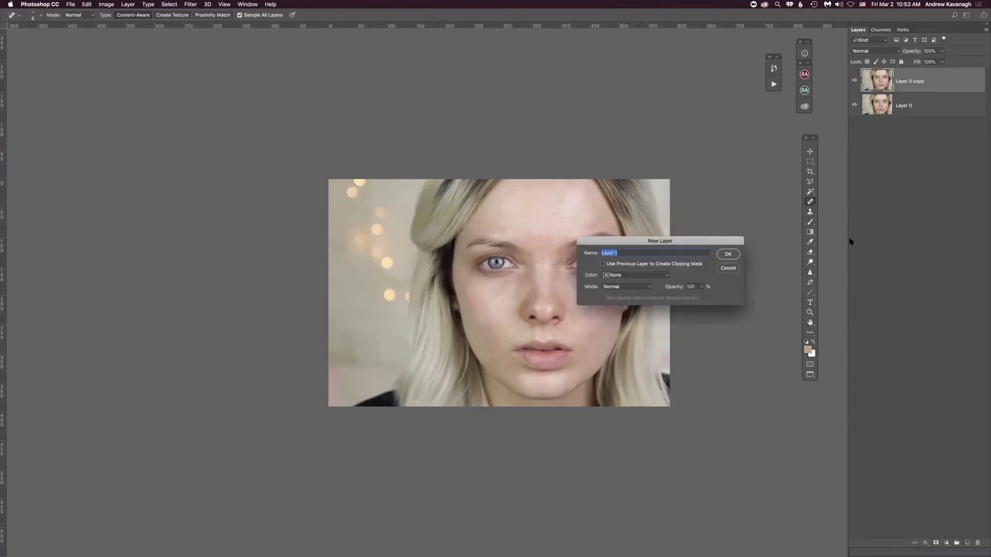
type("Face")
key("Return")
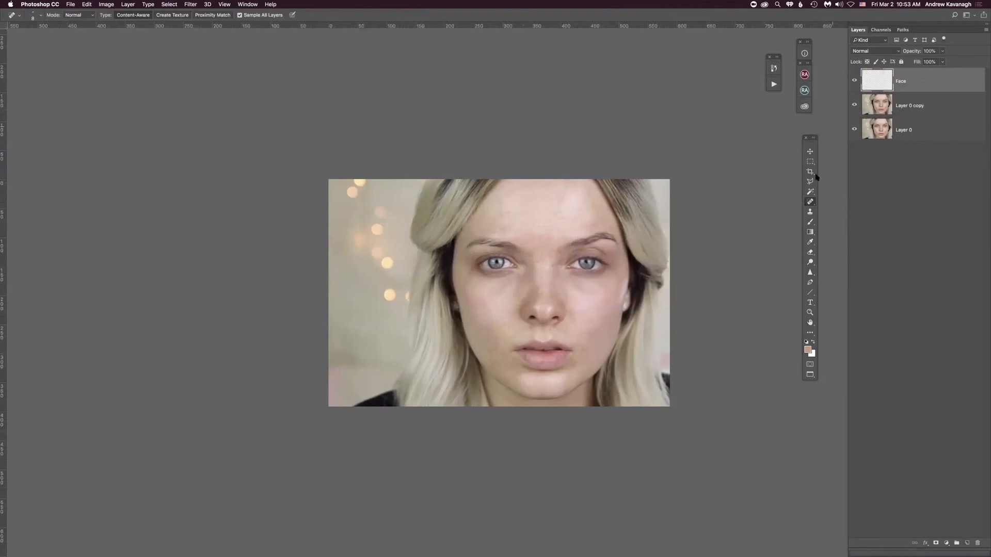
Step: Paint sampled skin tones over the forehead on the Face layer with a 45 px brush at 17% opacity
key("b")
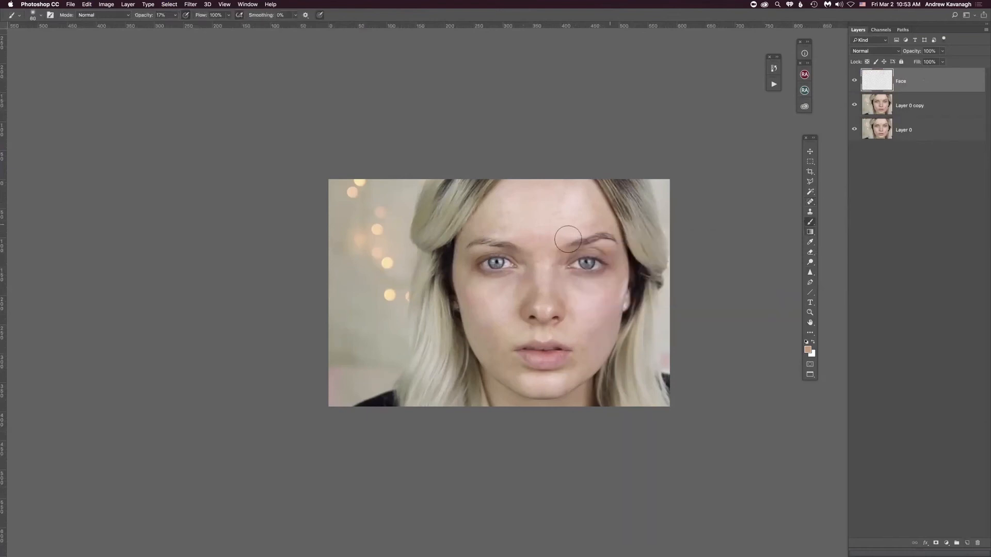
key("bracketleft")
left_click(579, 206, "alt")
key("bracketright")
key("bracketright")
left_click(506, 210, "alt")
left_click_drag(490, 227, 478, 226)
left_click(513, 209, "alt")
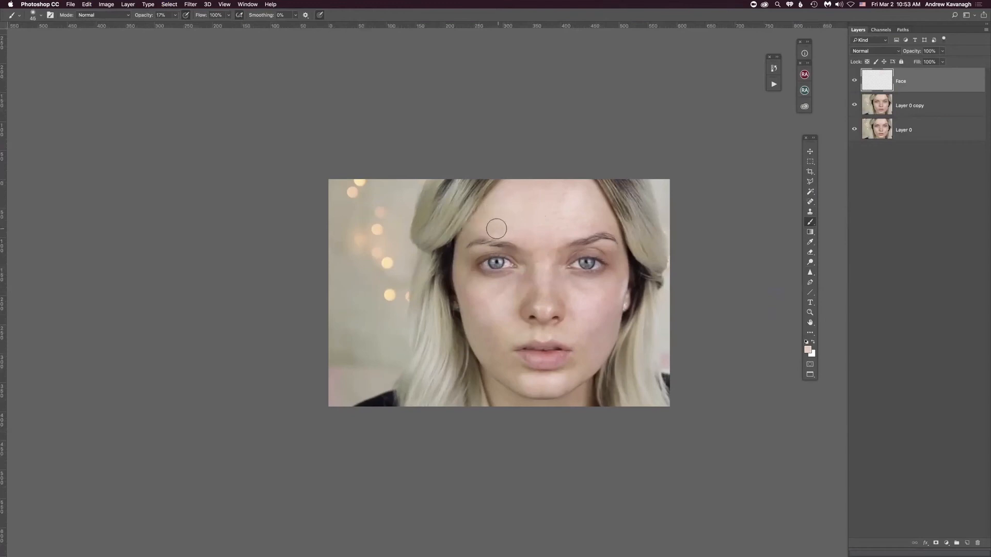
Step: Even out the cheek on the image's left side with sampled skin tones, checking the Face layer hidden and shown
left_click(491, 328, "alt")
left_click(854, 80)
left_click(854, 80)
left_click(497, 310, "alt")
left_click_drag(485, 332, 483, 328)
left_click(499, 337, "alt")
left_click(499, 358, "alt")
left_click_drag(499, 359, 491, 349)
left_click(480, 321, "alt")
left_click(486, 304, "alt")
left_click_drag(480, 307, 482, 287)
Step: Smooth the redness on the cheek on the image's right side by painting with nearby sampled skin tones
left_click(582, 327, "alt")
mouse_move(580, 318)
left_mouse_down()
mouse_move(601, 294)
mouse_move(587, 350)
mouse_move(568, 321)
mouse_move(568, 330)
left_mouse_up()
left_click(590, 311, "alt")
left_click(589, 366, "alt")
left_click(582, 328, "alt")
left_click(578, 327, "alt")
Step: Blend the jaw and chin by painting skin tones sampled around the mouth and chin
left_click(583, 365, "alt")
left_click(583, 365, "alt")
mouse_move(581, 364)
left_mouse_down()
mouse_move(568, 382)
mouse_move(528, 383)
left_mouse_up()
left_click(566, 376, "alt")
left_click(541, 383, "alt")
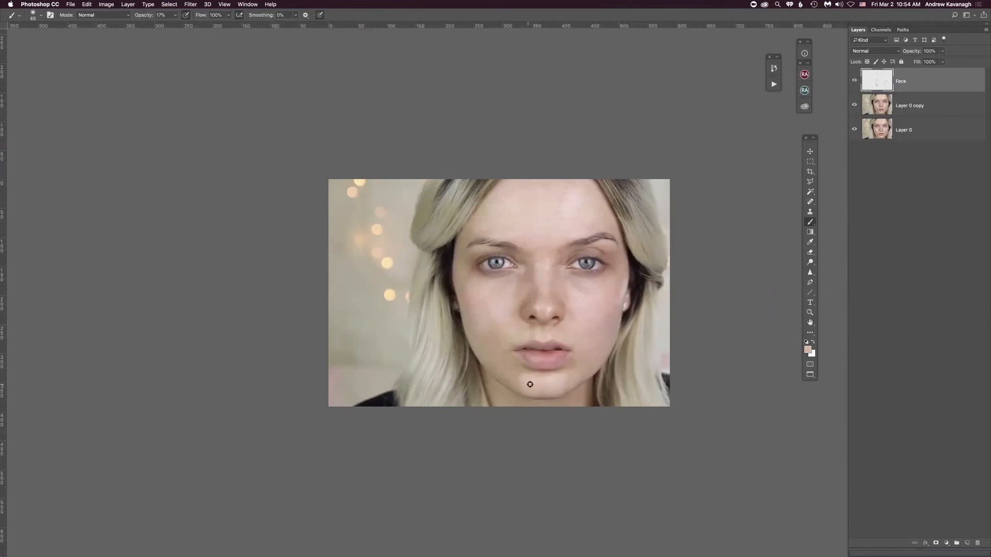
left_click(524, 380, "alt")
left_click(501, 366, "alt")
mouse_move(505, 371)
left_mouse_down()
mouse_move(525, 377)
mouse_move(503, 383)
left_mouse_up()
left_click(525, 384, "alt")
Step: Lower the brush opacity to 9%, sample skin tones on both cheeks for blending, and compare with the Face layer hidden
left_click_drag(147, 16, 141, 16)
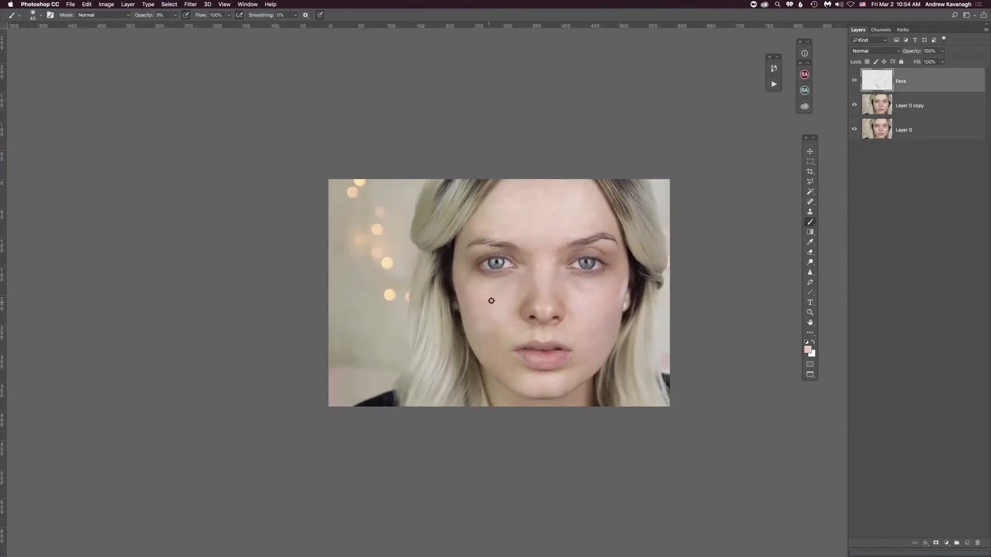
left_click(489, 340, "alt")
left_click(594, 316, "alt")
left_click(855, 81)
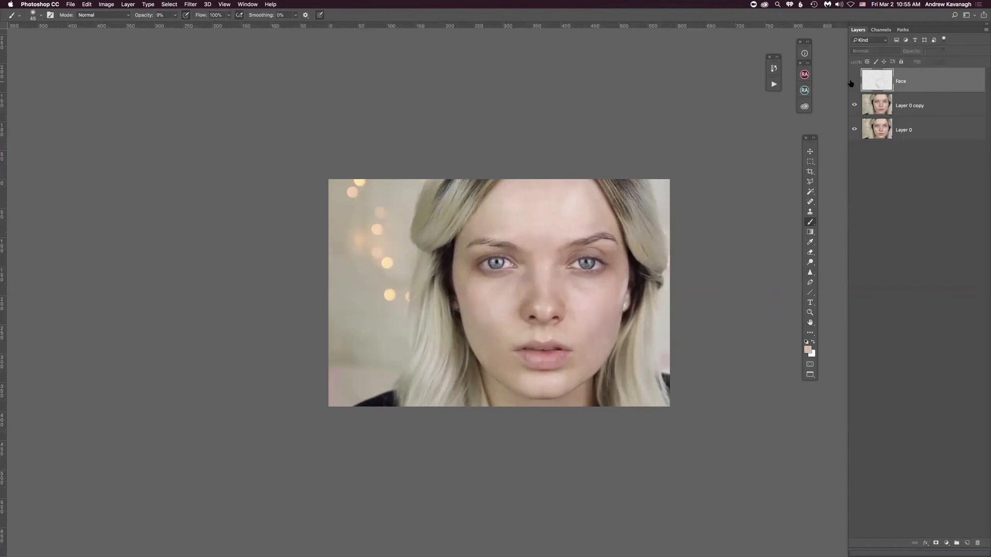
left_click(854, 81)
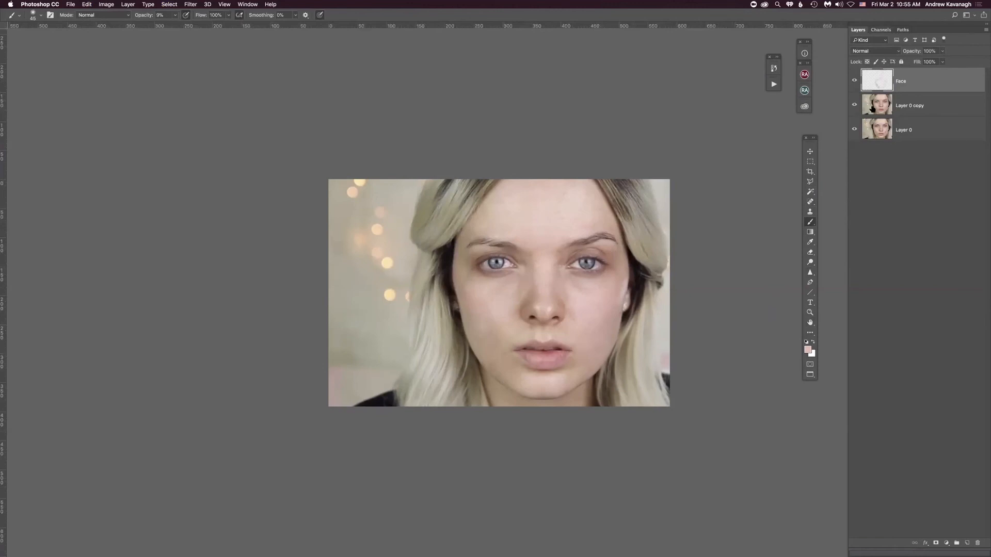
Step: Apply Add Noise to the Face layer with an amount of 1%, Gaussian distribution and Monochromatic
left_click(189, 4)
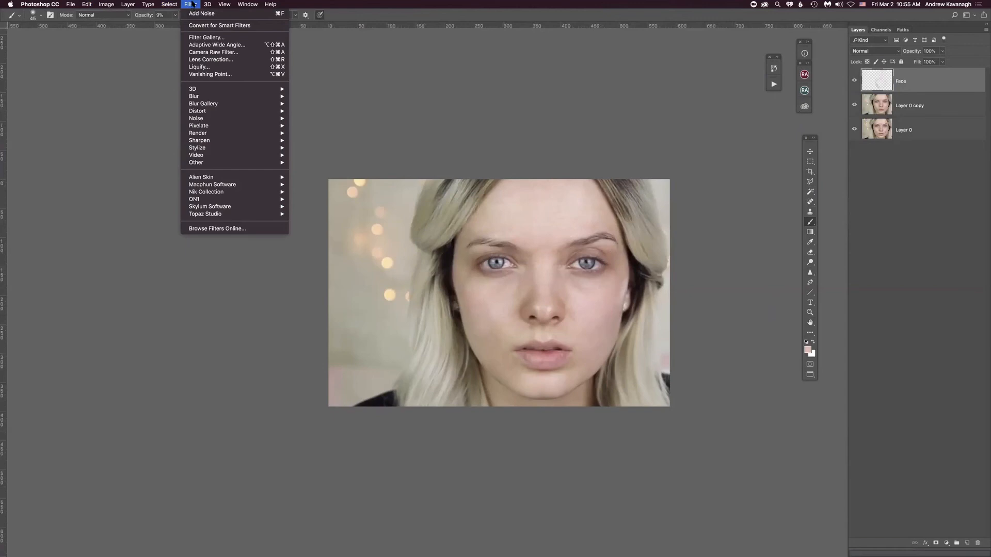
mouse_move(213, 119)
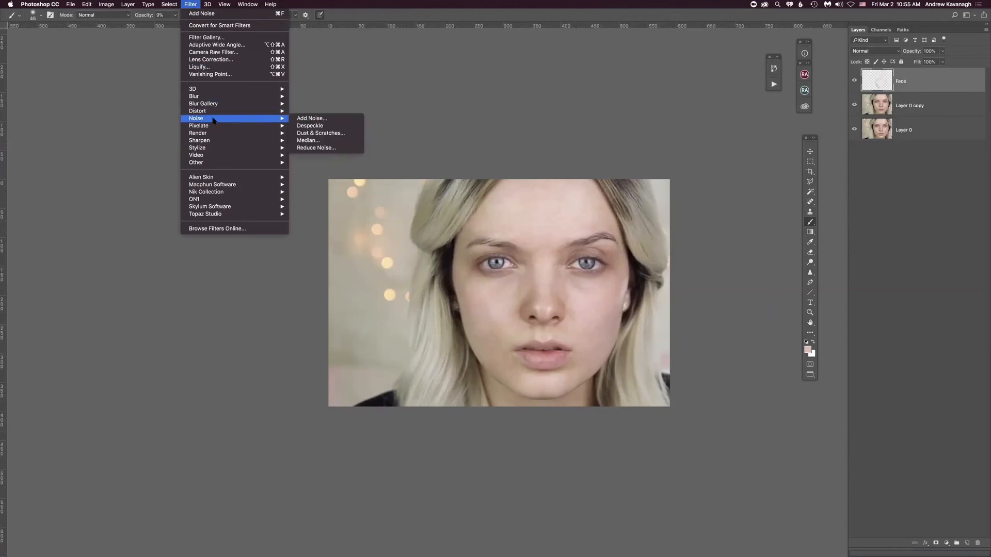
left_click(312, 118)
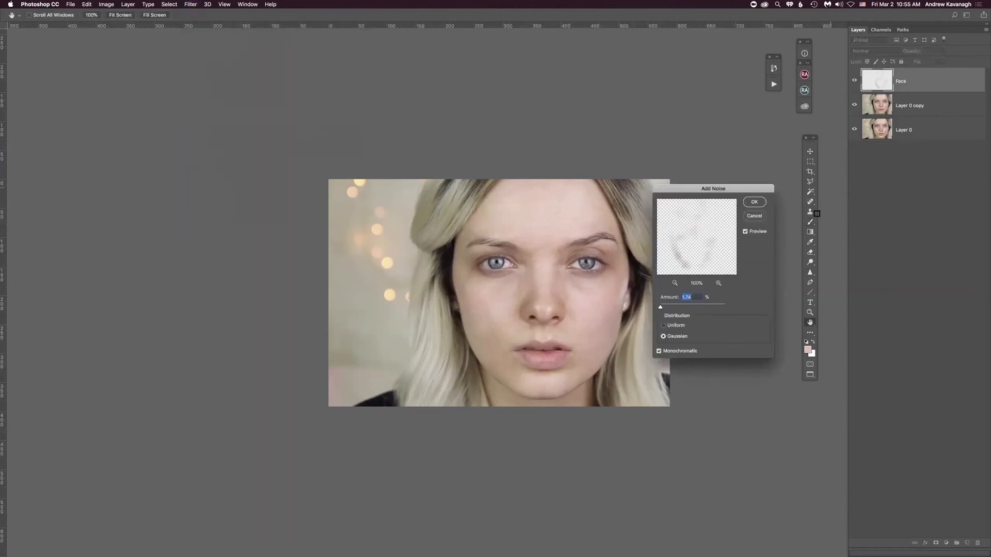
left_click_drag(705, 190, 724, 170)
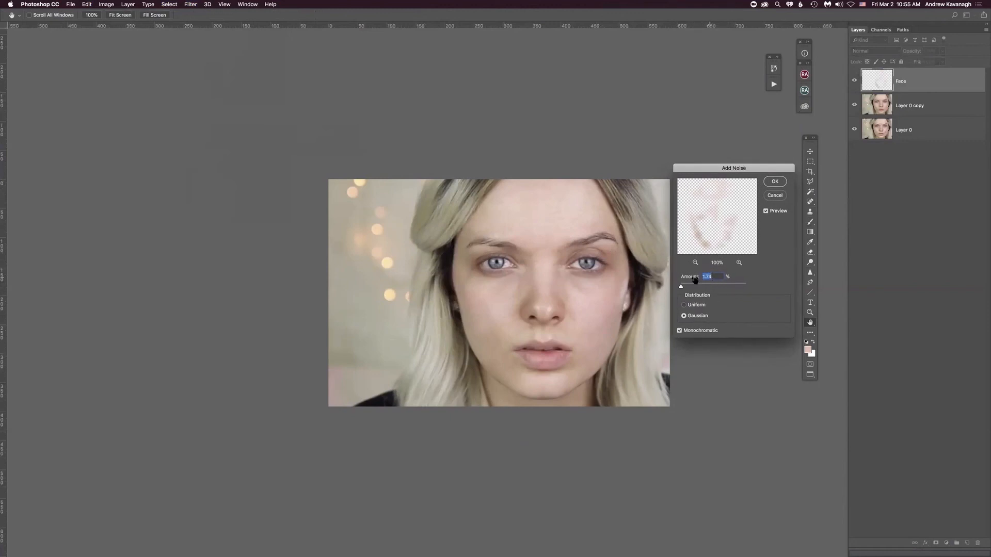
left_click(715, 275)
key("Up")
key("Up")
key("Up")
left_click_drag(681, 287, 685, 287)
left_click_drag(682, 286, 680, 289)
left_click(713, 277)
left_click_drag(680, 288, 682, 289)
type("1")
left_click_drag(737, 168, 736, 166)
left_click(774, 180)
Step: Reduce the Face layer's opacity to 90%
key("b")
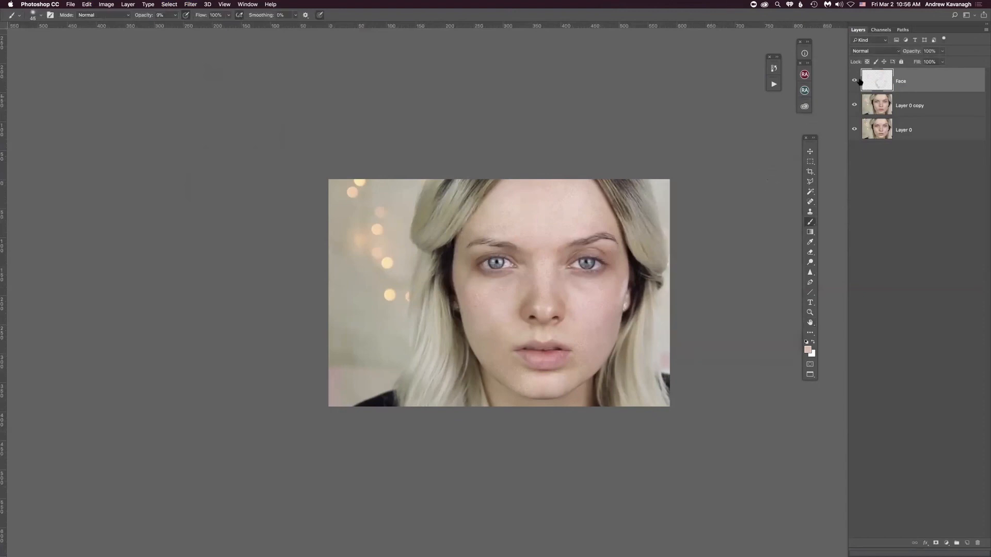
left_click_drag(911, 54, 913, 53)
left_click_drag(913, 52, 912, 52)
Step: Group the Face layer and Layer 0 copy under the name "Retouched"
left_click(912, 104, "shift")
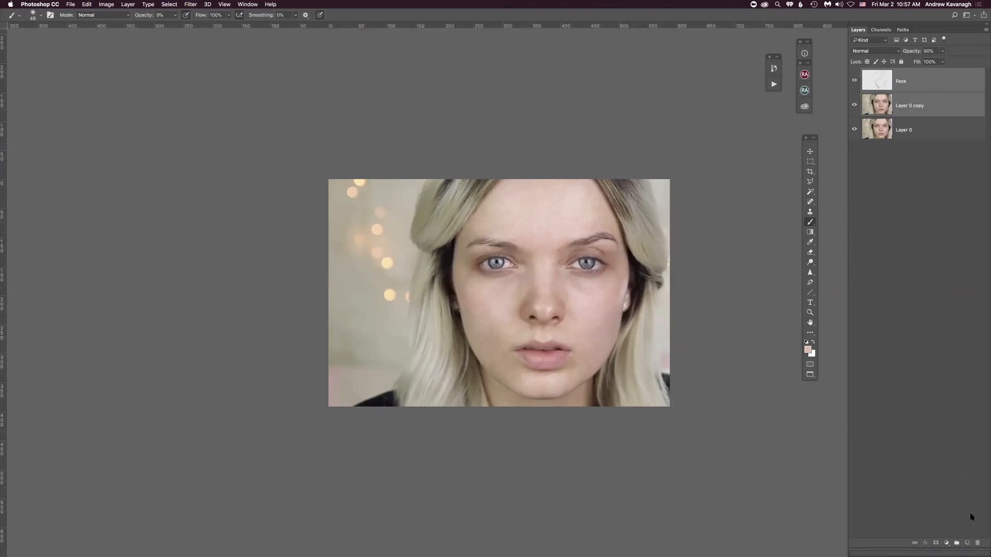
left_click(956, 543, "alt")
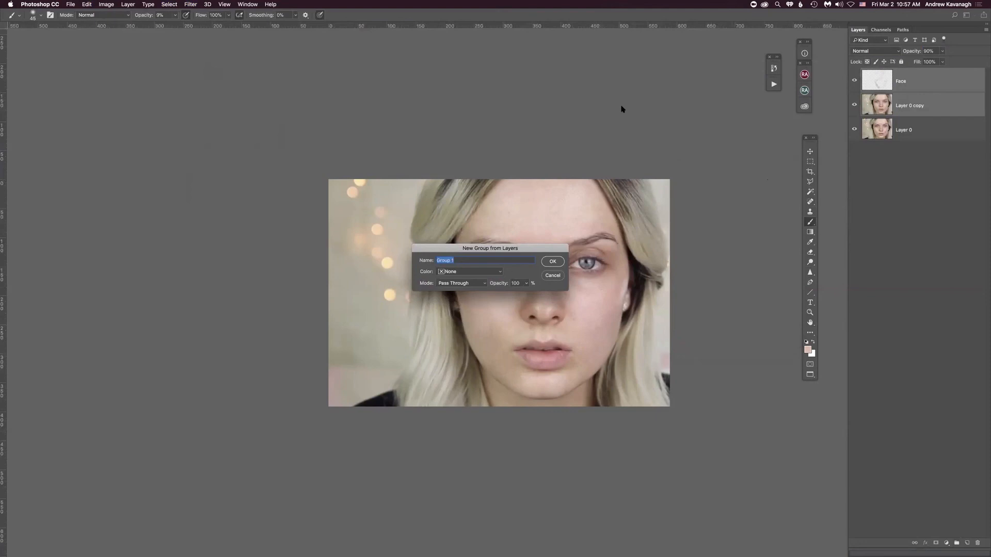
type("Re")
key("Return")
Step: Compare the acne portrait before and after retouching by hiding and showing the Retouched group
left_click(854, 75)
left_click(854, 75)
left_click(854, 76)
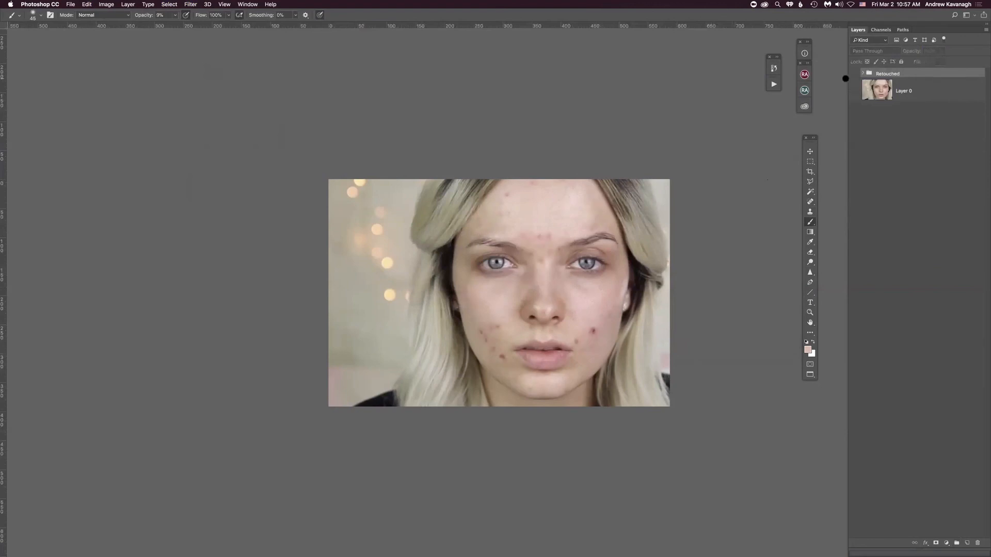
left_click(853, 78, "alt")
left_click(855, 90)
left_click(855, 75)
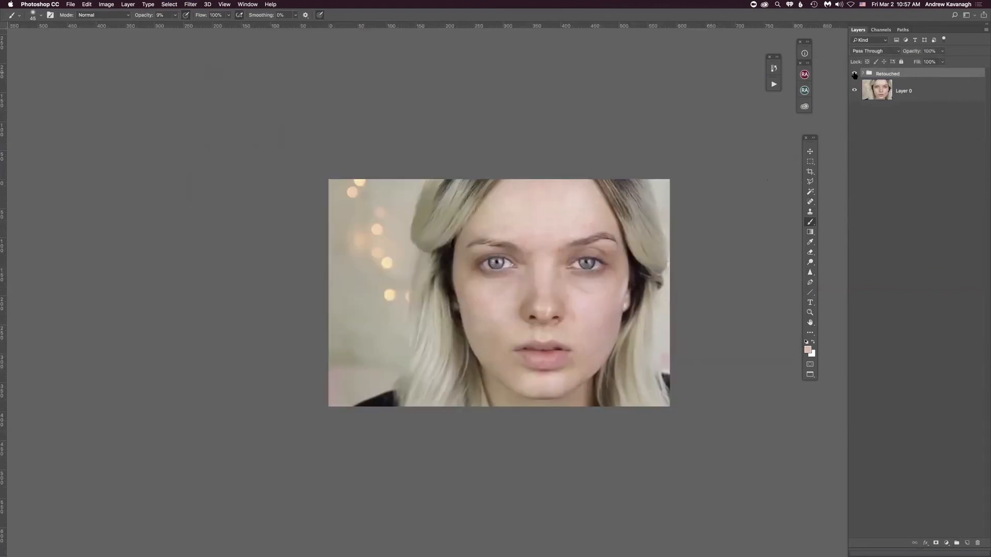
left_click(854, 75)
left_click(855, 75)
Step: Review the open documents pexels-photo-611328.jpeg and Wrinkles.jpg, and return to Acne.png
left_click(248, 4)
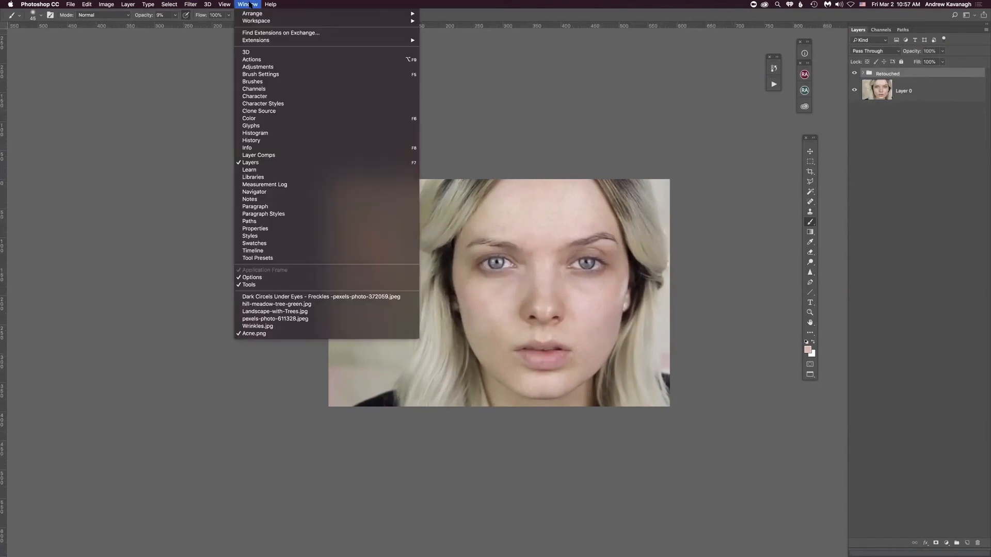
left_click(285, 319)
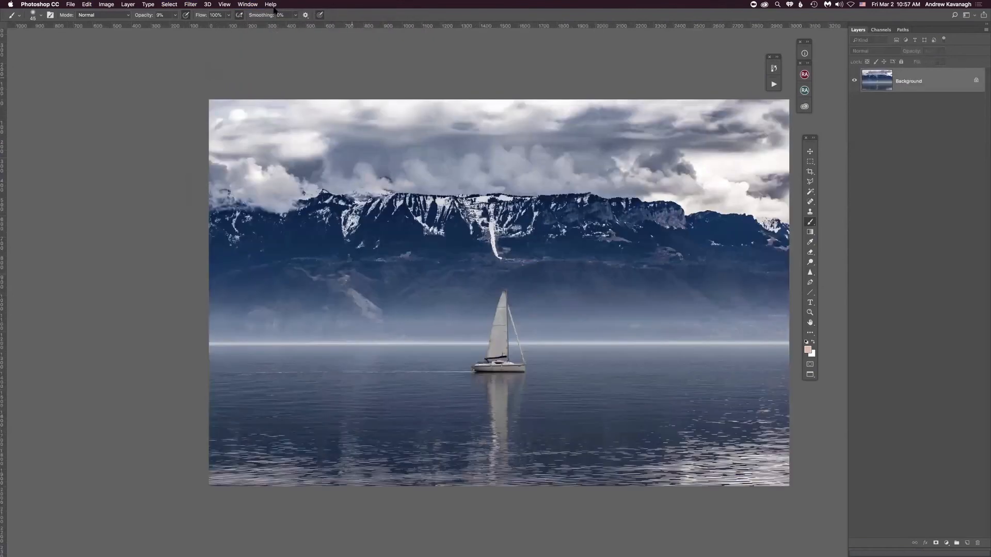
left_click(248, 4)
left_click(281, 327)
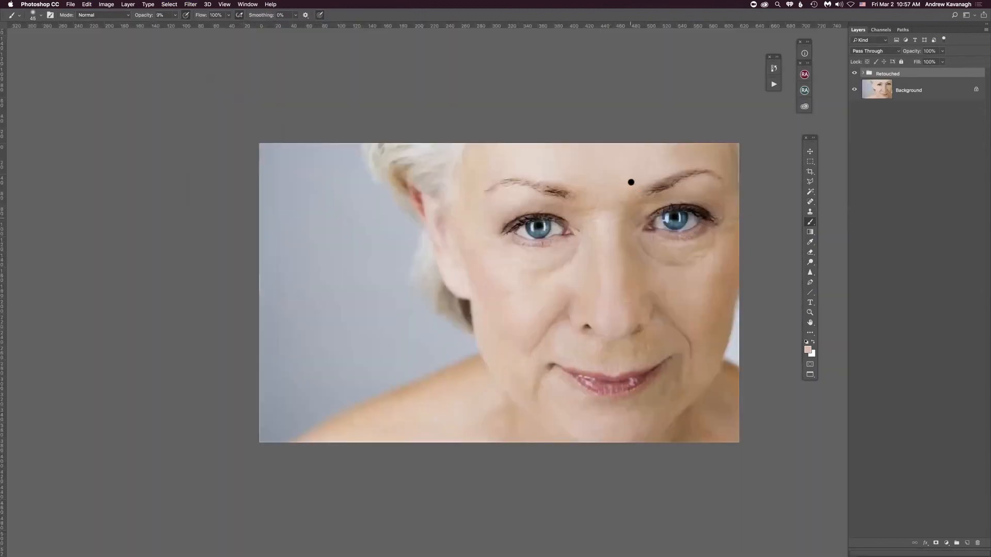
left_click(249, 4)
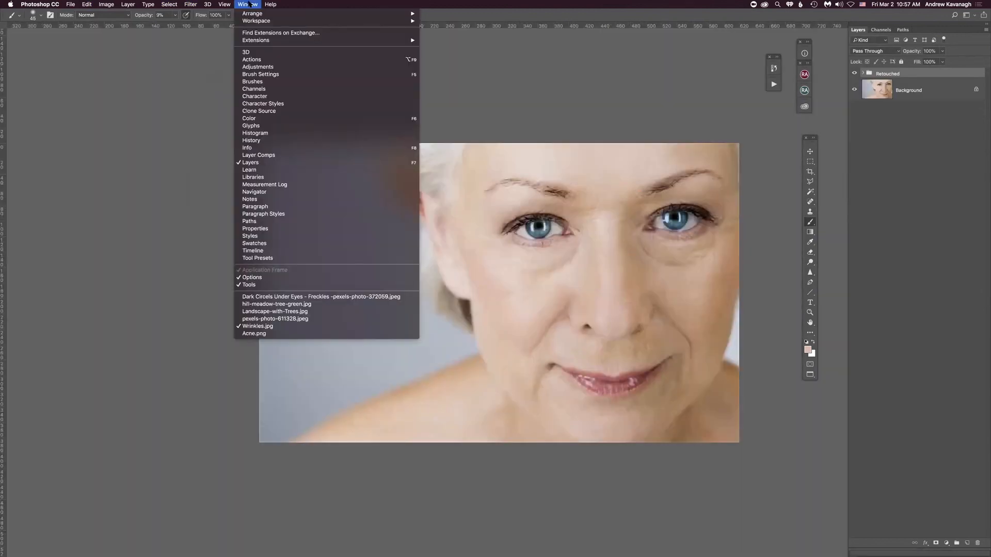
left_click(238, 4)
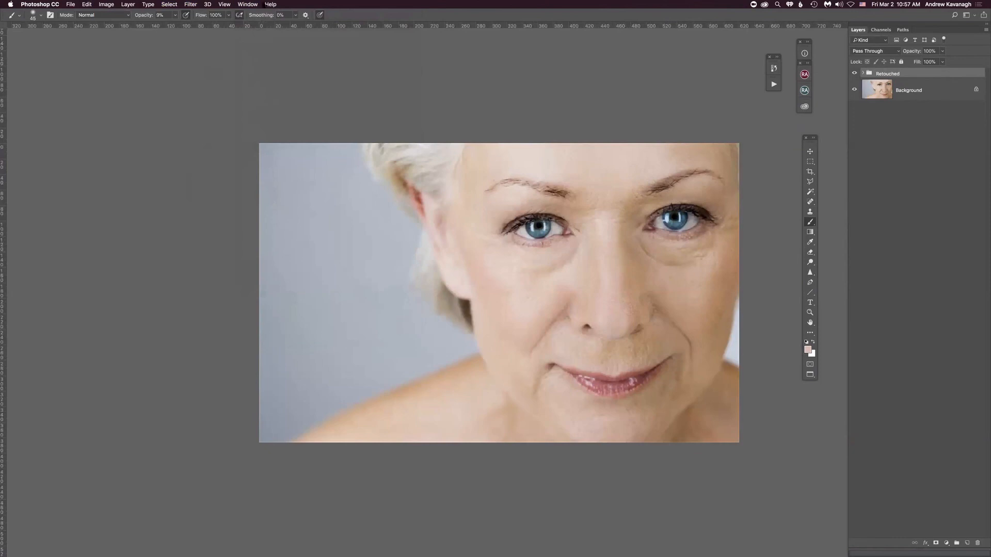
left_click(251, 4)
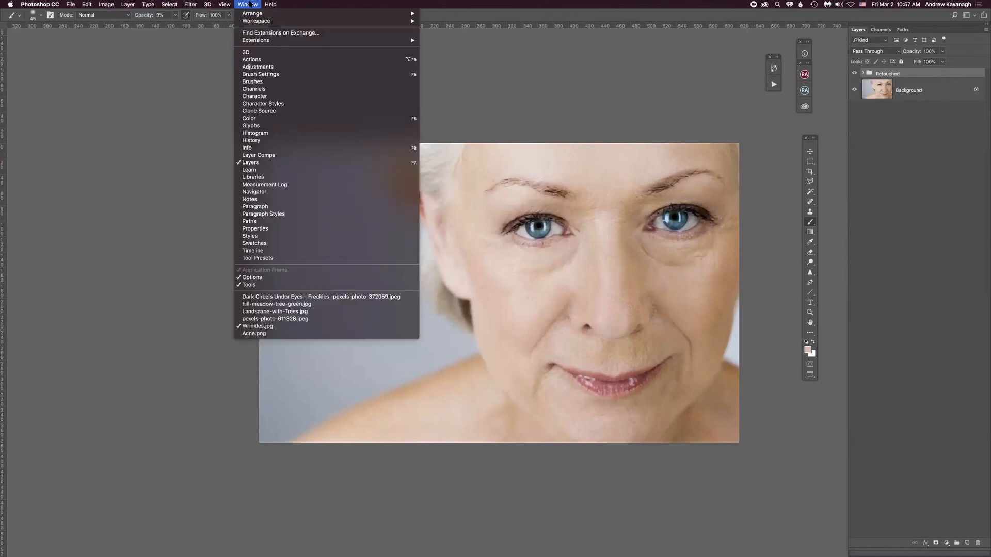
left_click(287, 320)
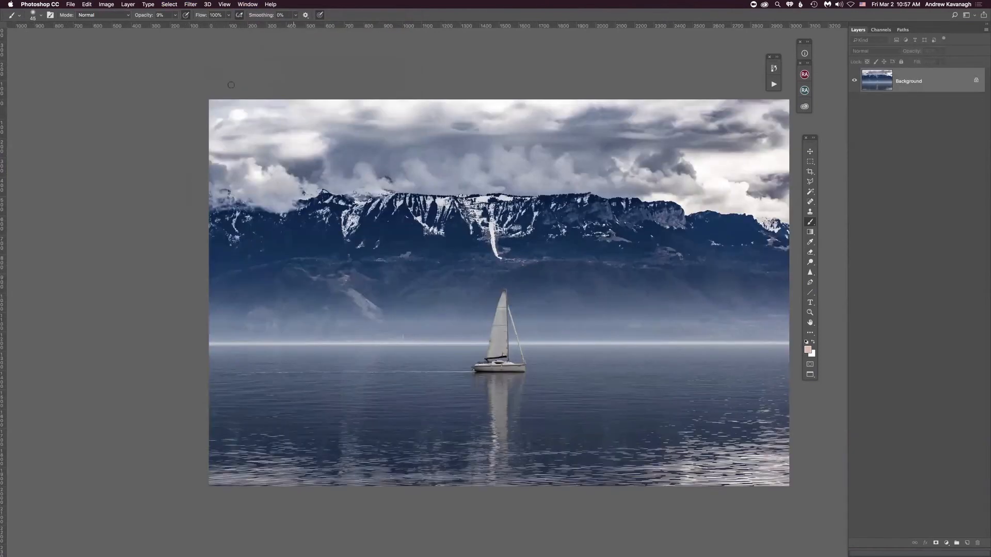
left_click(251, 4)
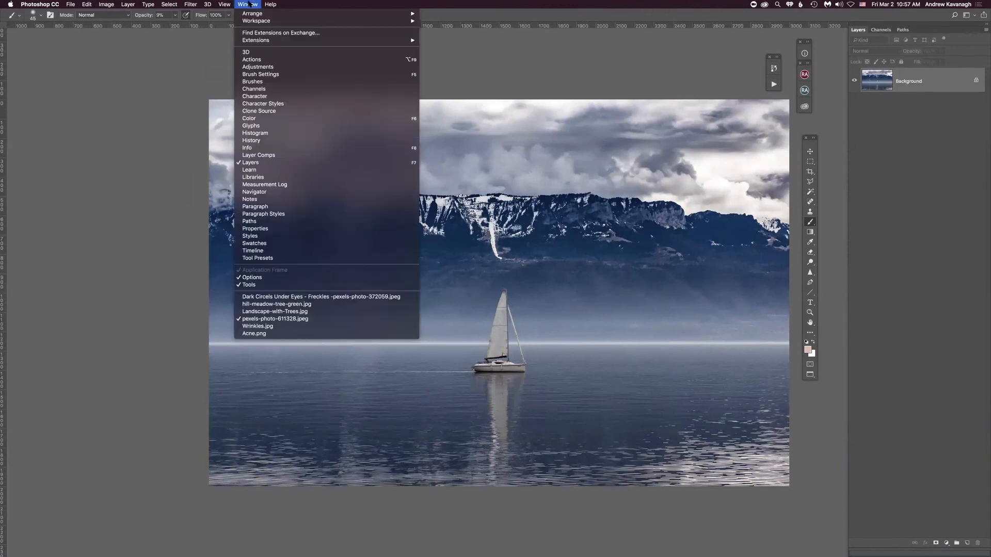
left_click(269, 333)
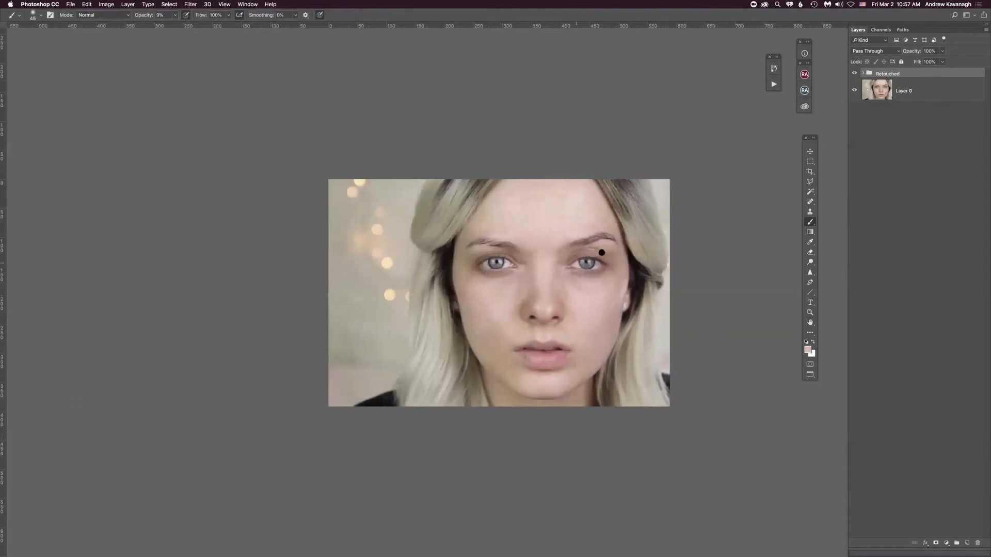
left_click(810, 152)
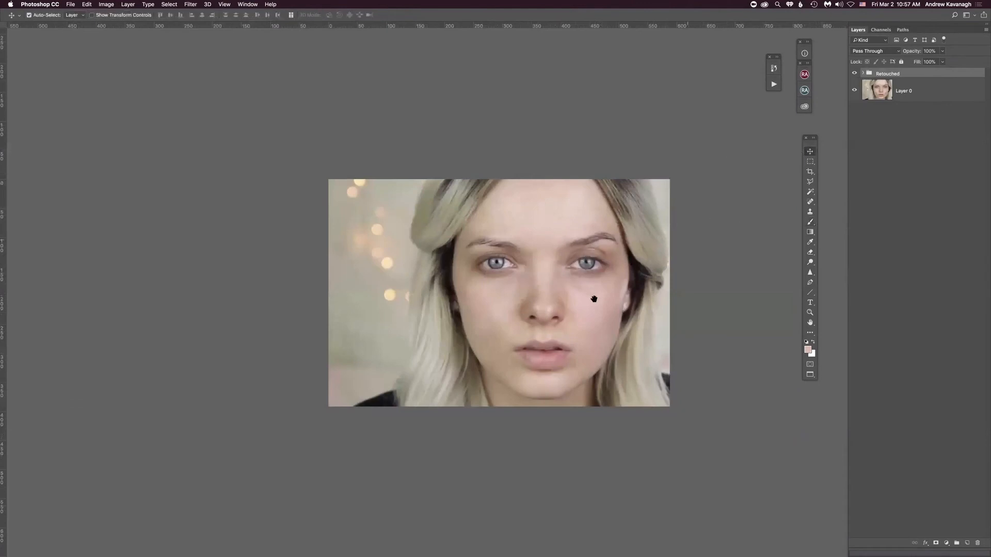
scroll(593, 294, "right", 3)
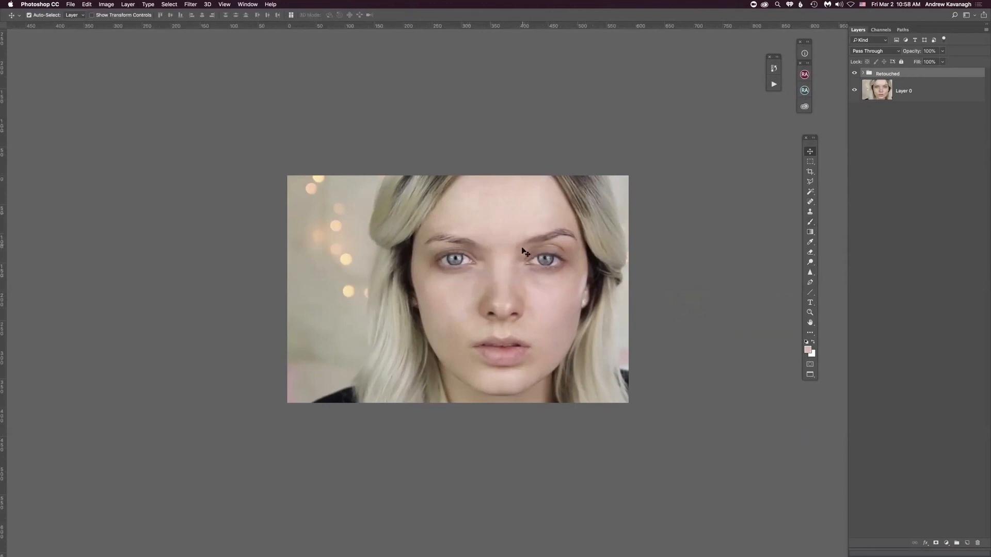
left_click(253, 5)
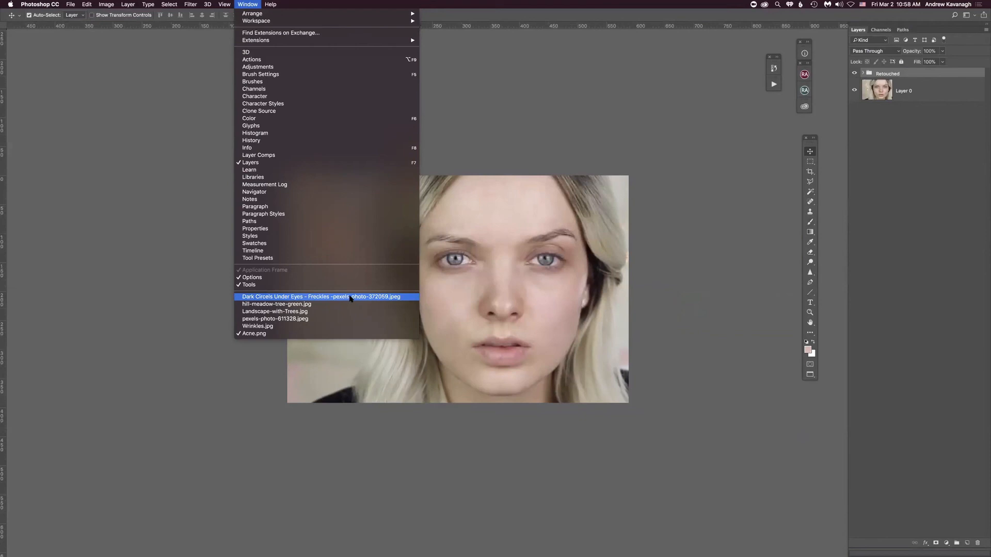
left_click(201, 292)
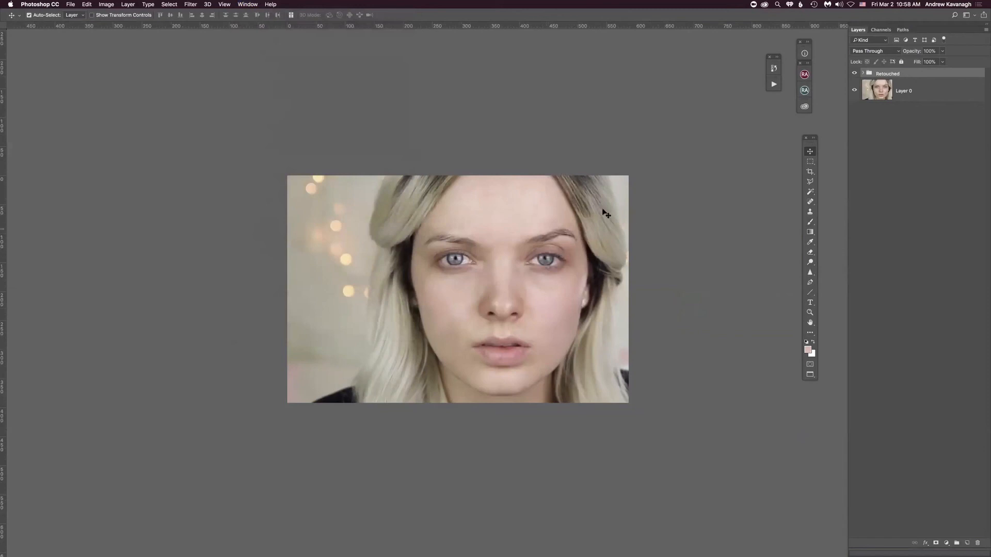
Step: Enter Quick Mask mode on Layer 0 with the colour indicating selected areas, in green at 39% opacity
left_click(913, 92)
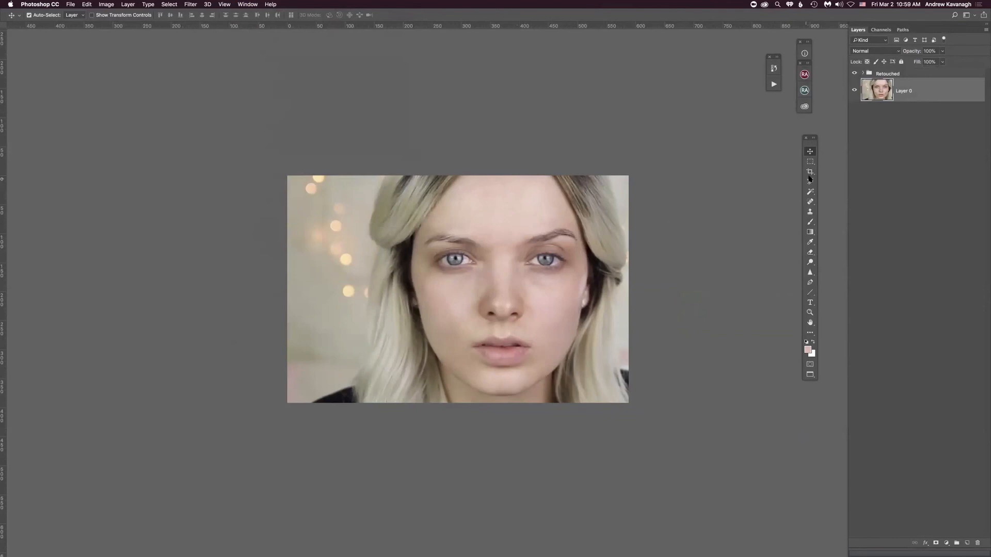
left_click(810, 365)
double_click(810, 365)
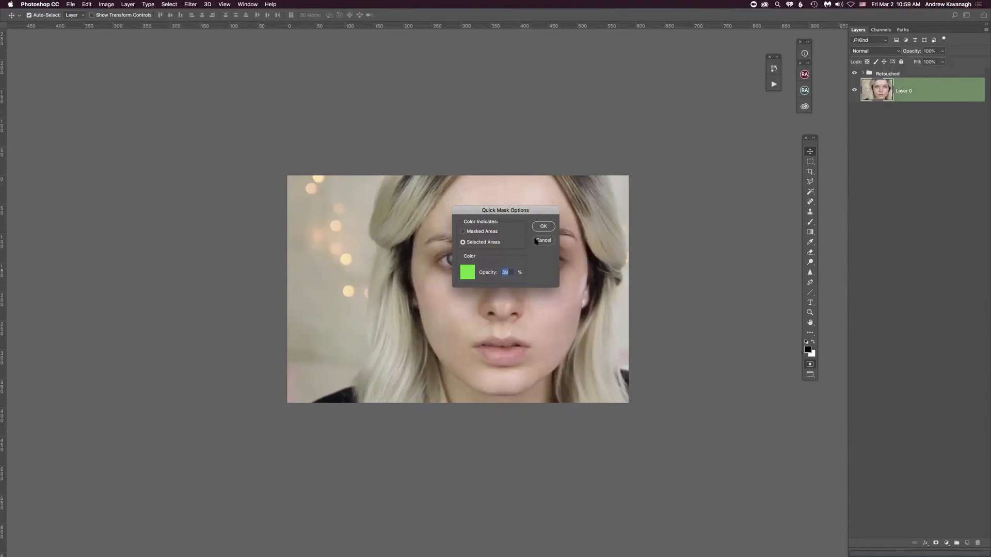
left_click(462, 232)
left_click(462, 242)
left_click(467, 272)
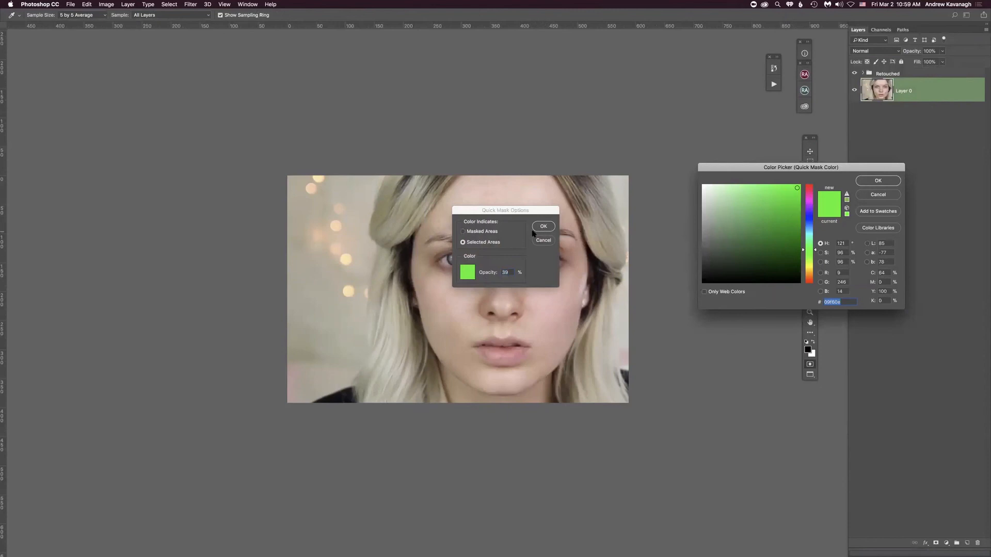
left_click(885, 182)
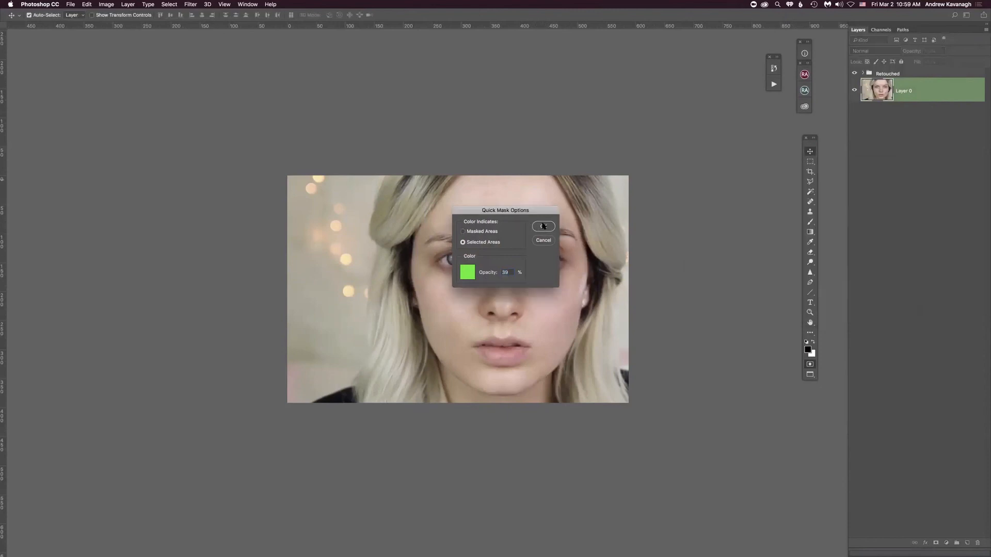
left_click(543, 226)
Step: Paint a quick mask over the eye in the left half of the portrait with a 100% opacity brush and convert it to a selection
key("b")
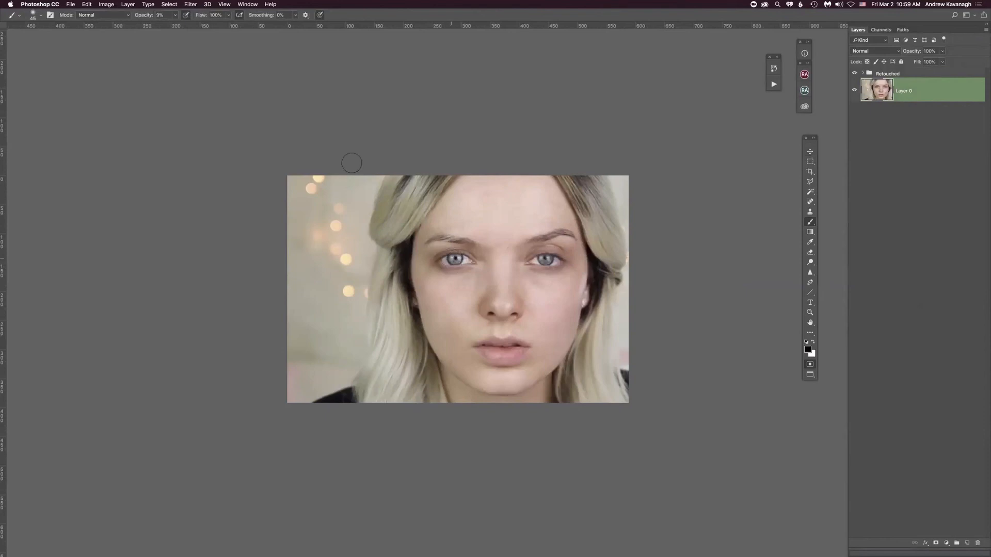
left_click_drag(143, 16, 326, 46)
mouse_move(449, 258)
left_mouse_down()
mouse_move(474, 263)
mouse_move(445, 262)
left_mouse_up()
key("q")
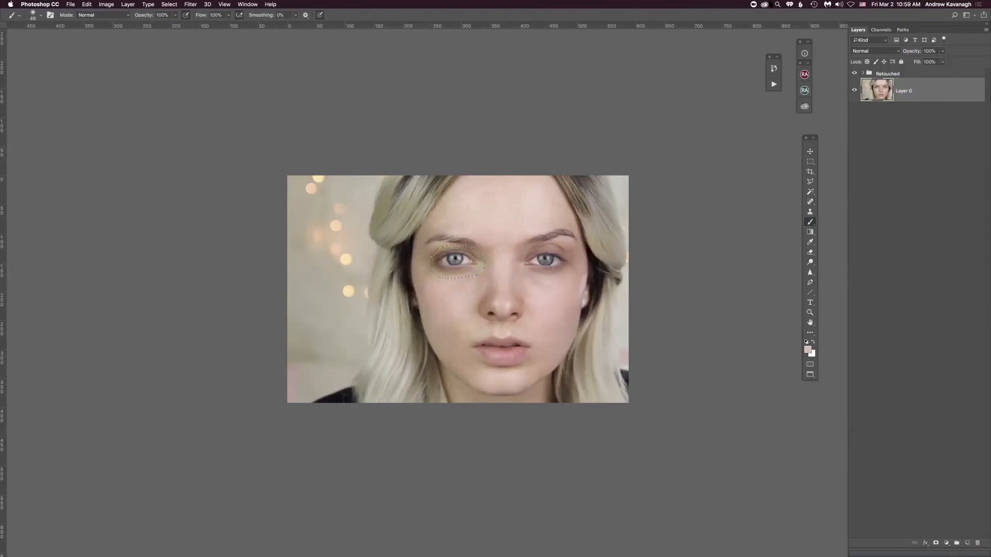
key("q")
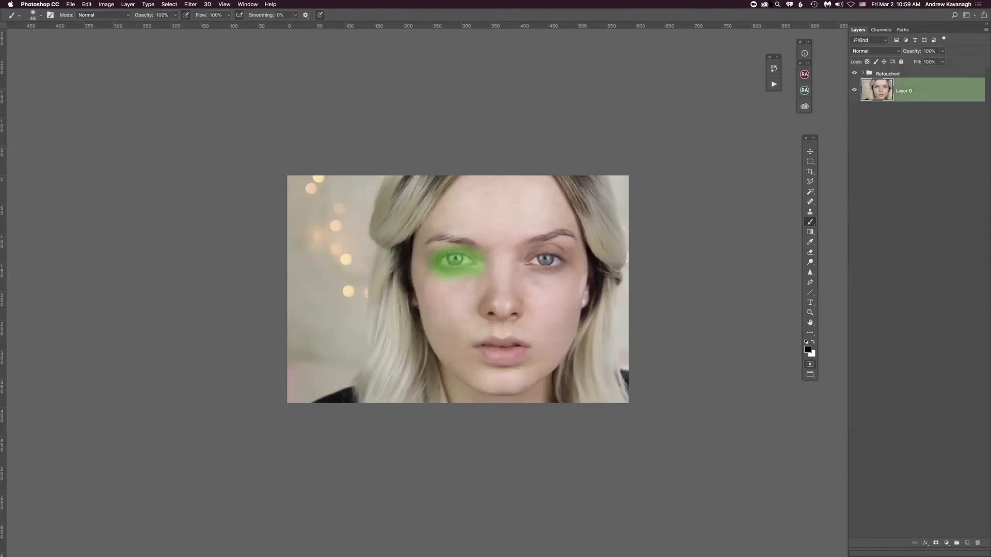
key("q")
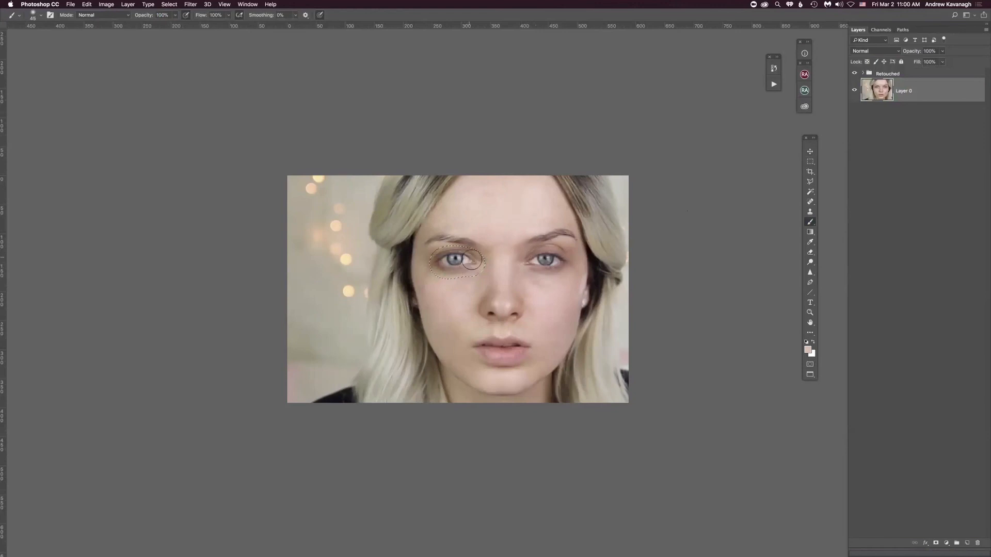
Step: Feather the eye selection with a radius of 6
key("m")
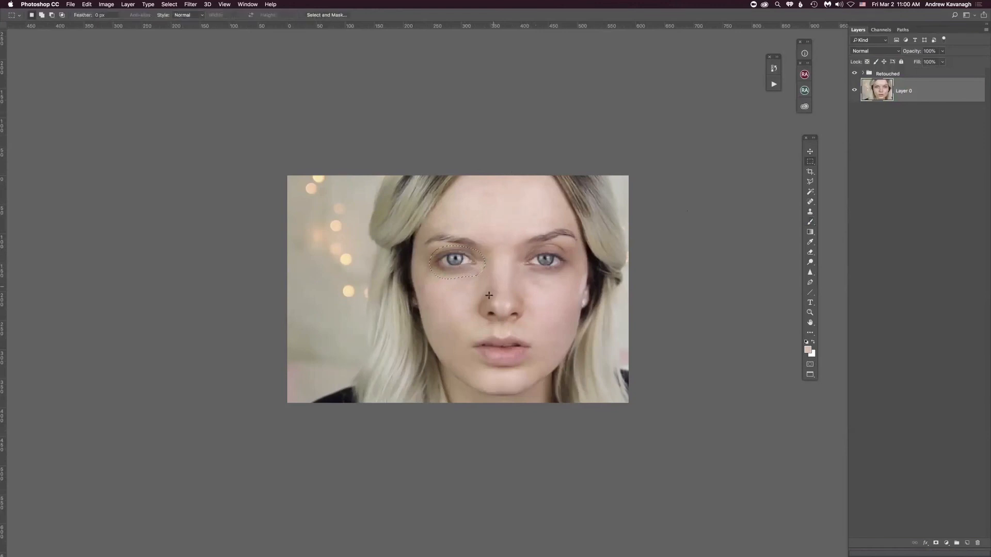
right_click(469, 268)
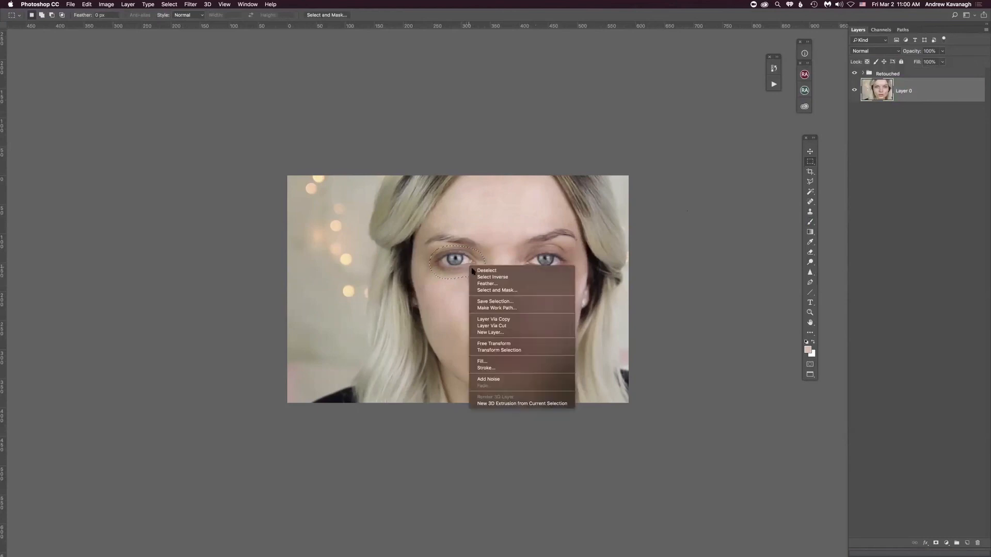
left_click(486, 285)
type("6")
key("Return")
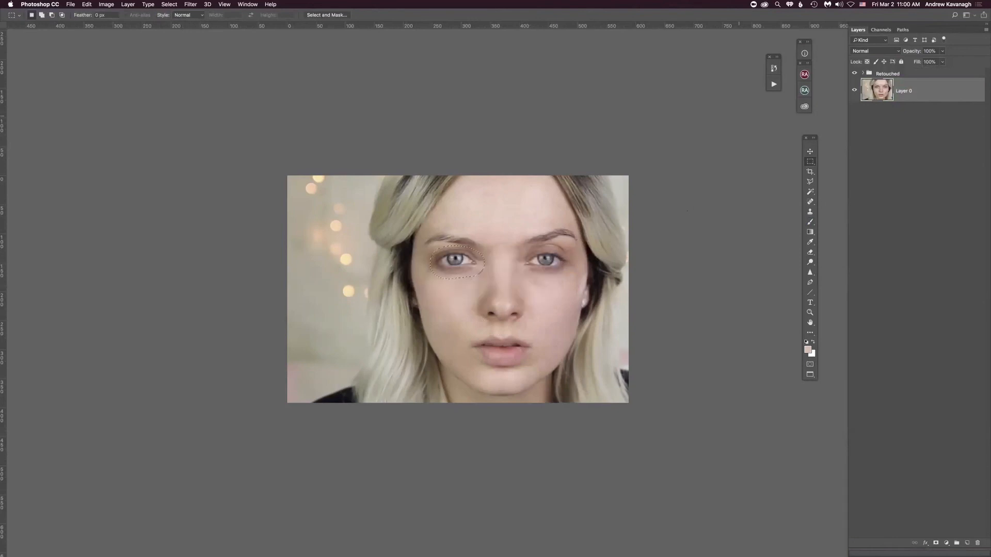
Step: Copy the feathered eye selection to a new layer named "Eye" without shifting the other layers
key("super+shift+n")
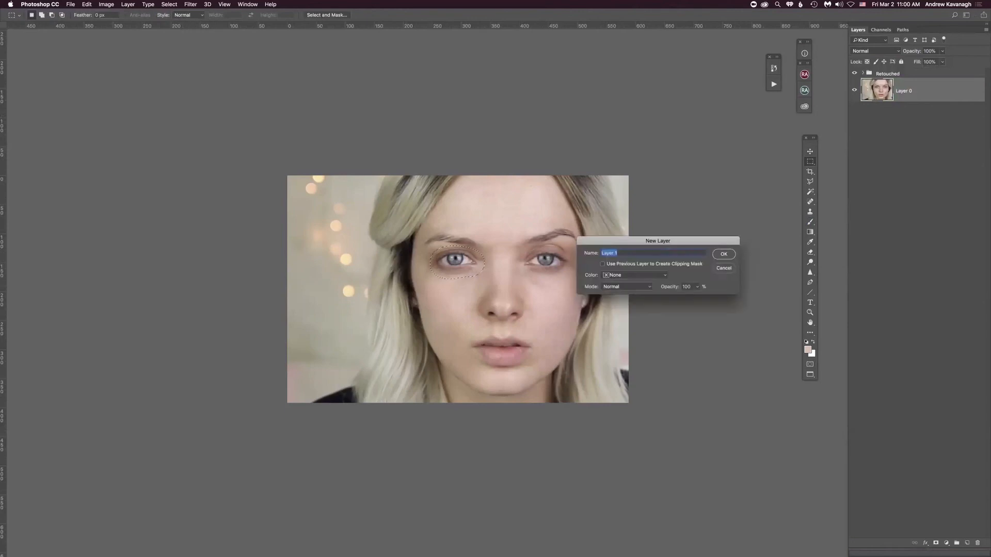
type("E")
key("Return")
key("super+d")
key("v")
left_click_drag(455, 262, 477, 258)
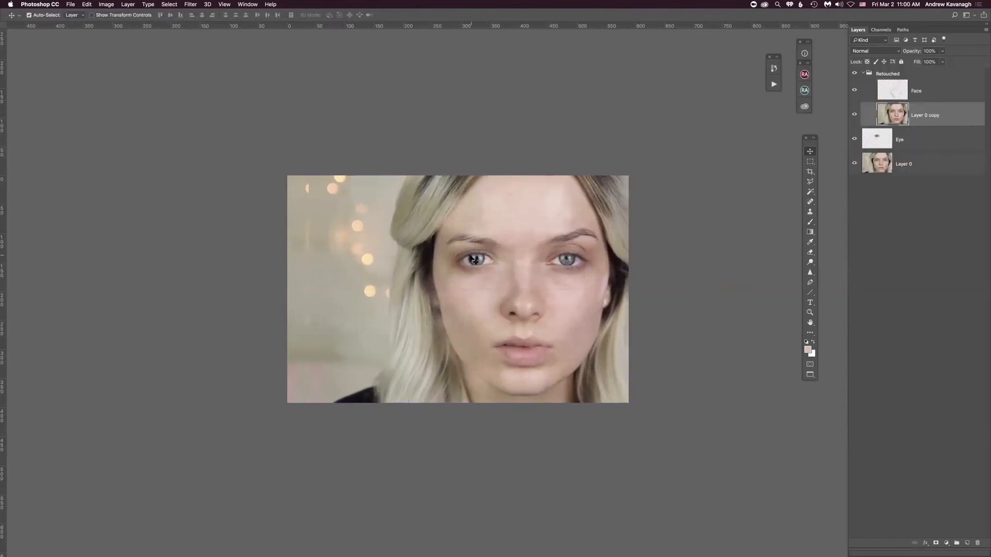
key("super+z")
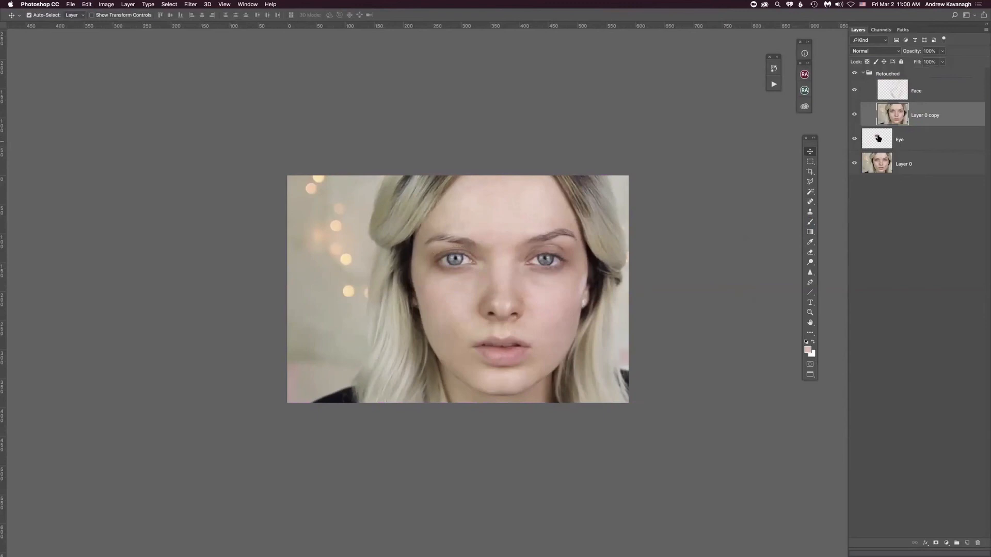
Step: Hide the Face layer and place the Eye layer directly above Layer 0 copy in the Retouched group
left_click_drag(854, 115, 854, 73)
left_click(854, 115)
mouse_move(910, 124)
left_mouse_down()
mouse_move(909, 109)
mouse_move(910, 117)
left_mouse_up()
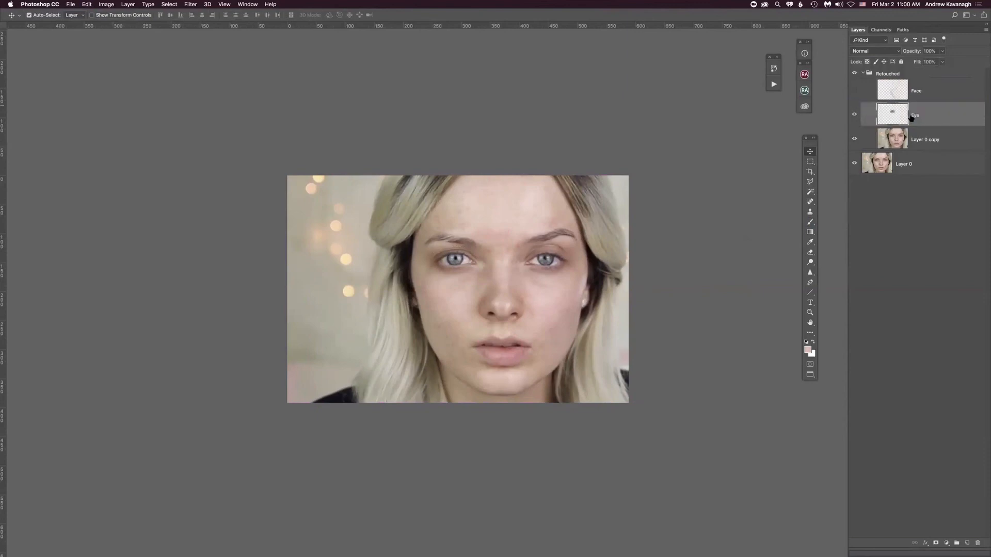
left_click(854, 115)
left_click(854, 116)
left_click(854, 115)
left_click(854, 115)
Step: Move the Eye layer over the portrait's other eye and flip it horizontally
left_click_drag(459, 264, 555, 260)
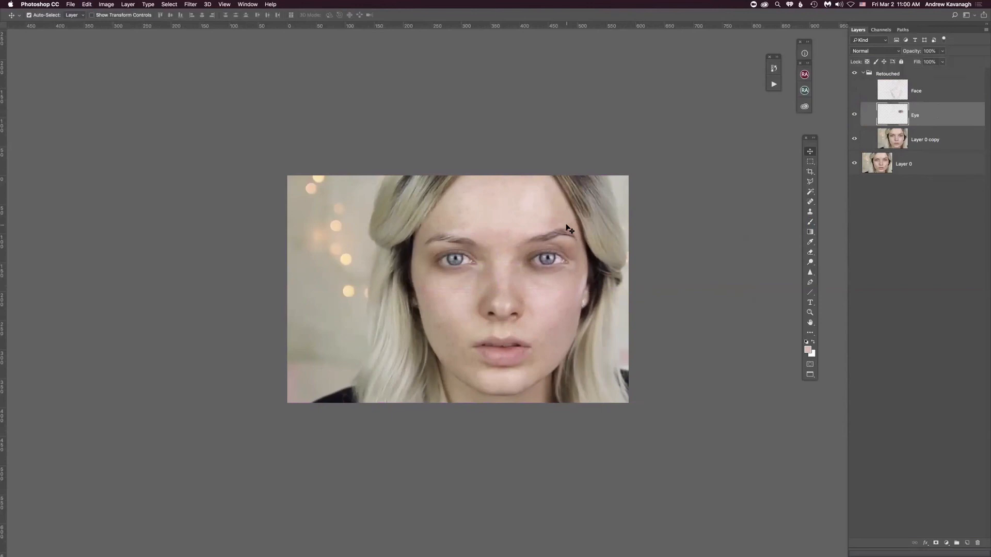
key("super")
key("super+t")
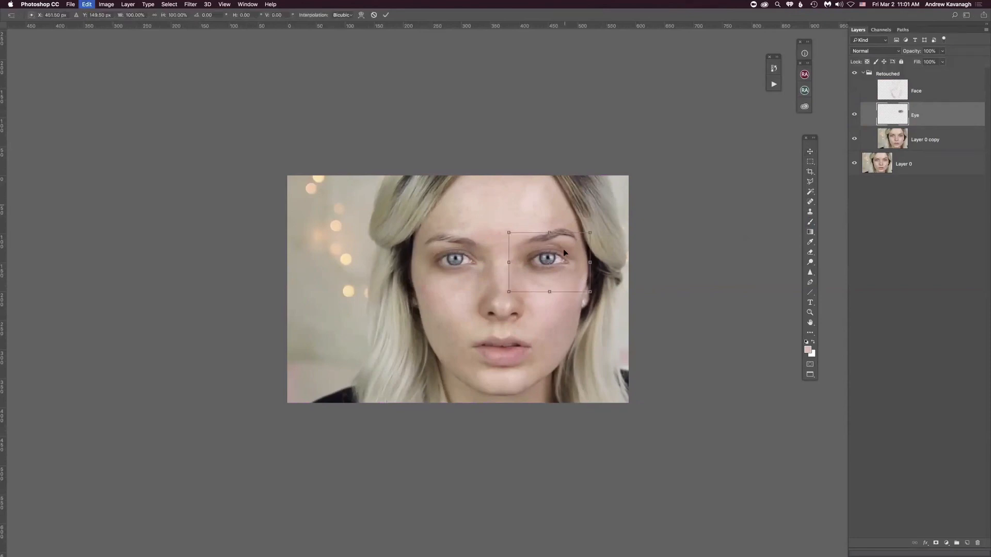
right_click(573, 266)
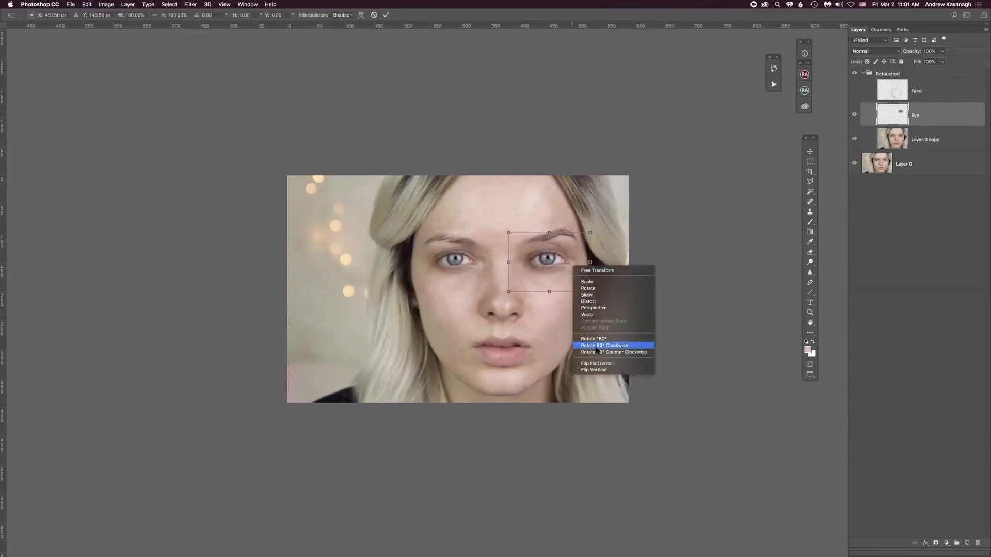
left_click(601, 364)
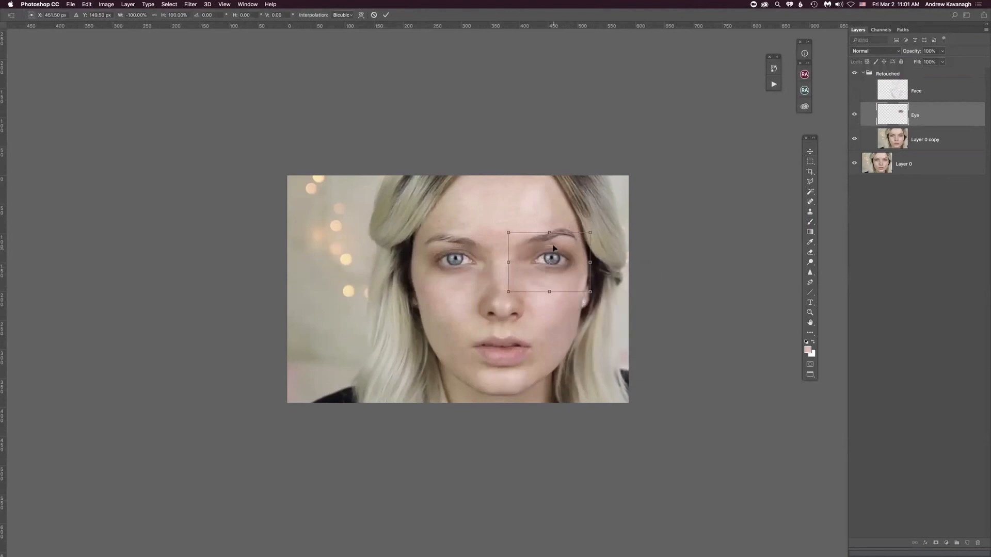
key("Return")
Step: Nudge the flipped Eye layer left and slightly up until it lines up with the original eye beneath
key("Left")
key("Left")
key("Left")
key("Left")
key("Left")
key("Left")
key("Left")
key("Left")
key("Left")
key("Left")
key("Left")
key("Left")
key("Left")
key("Left")
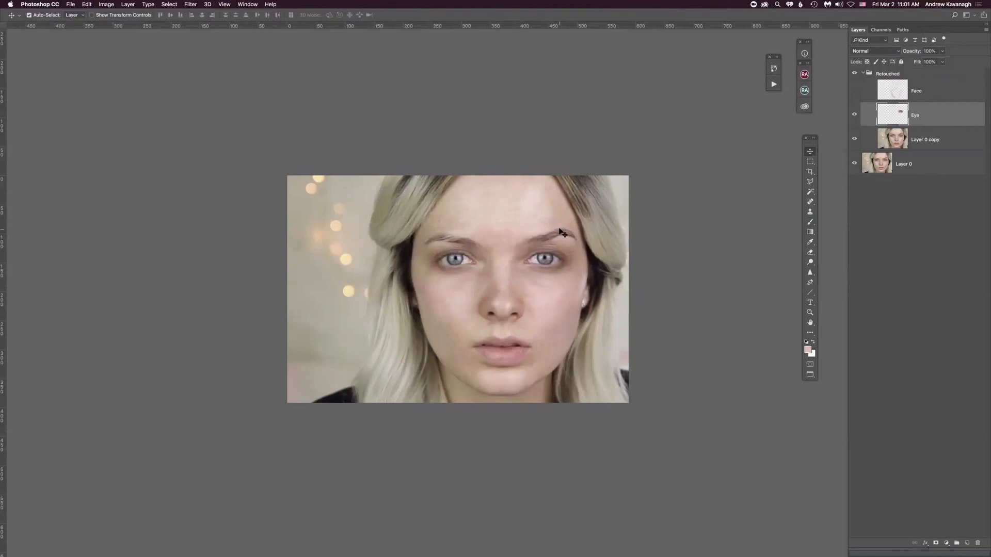
key("Up")
key("Up")
key("Right")
key("Right")
key("Right")
Step: Hide the Eye layer and frame the original eye beneath it with two vertical and two horizontal guides
left_click(854, 114)
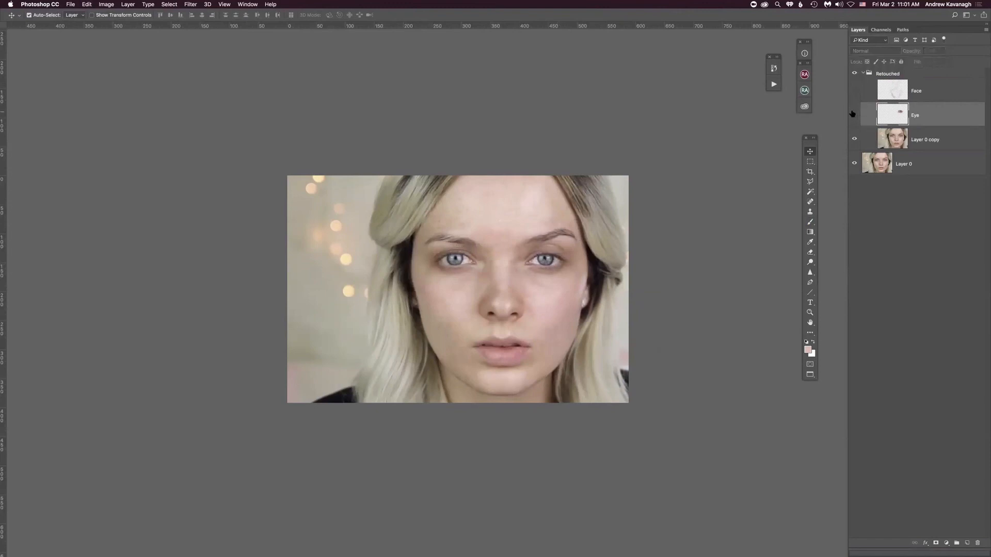
left_click_drag(4, 212, 104, 222)
left_click_drag(209, 226, 523, 233)
left_click_drag(549, 26, 596, 254)
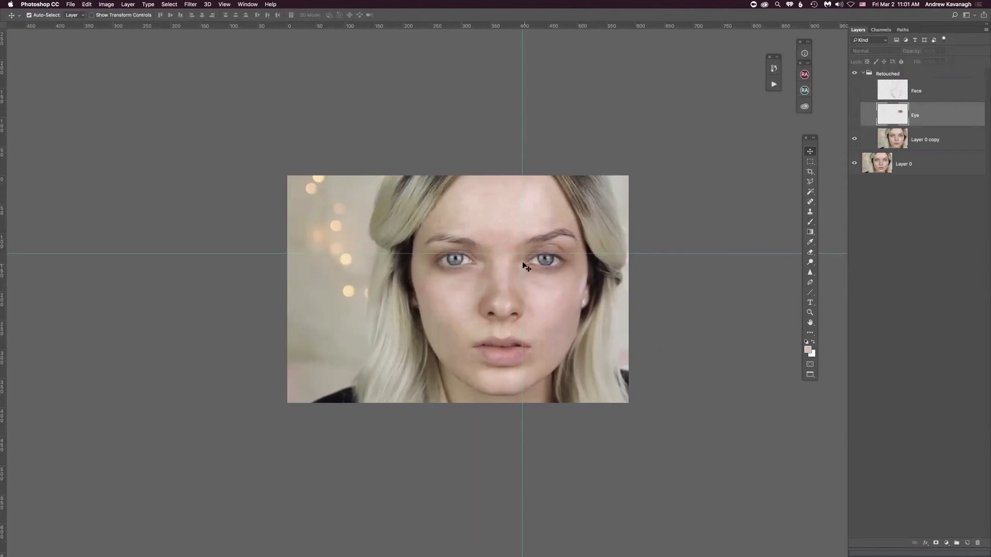
left_click_drag(544, 26, 590, 267)
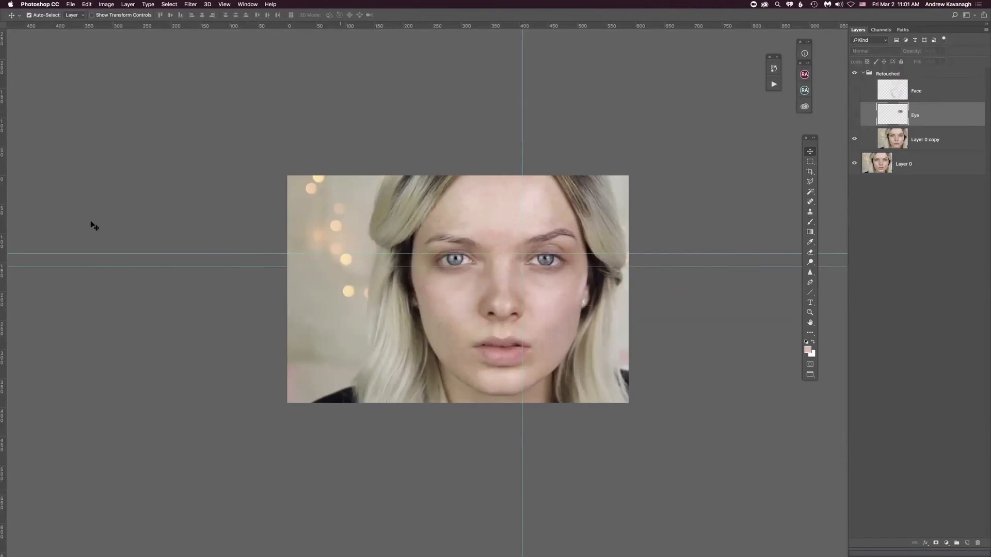
left_click_drag(4, 276, 566, 296)
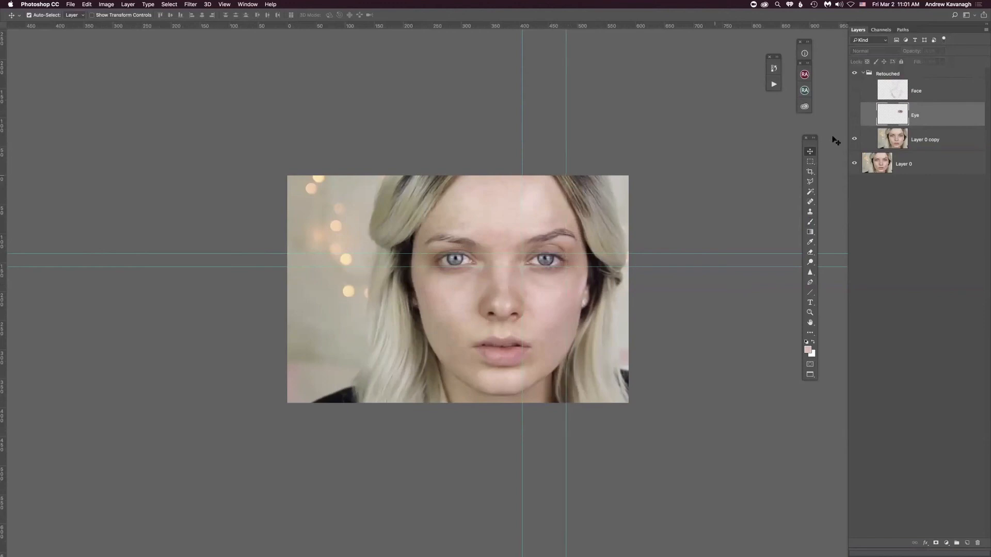
Step: Show the Eye layer, hide the guides, and compare the portrait with and without the copied eye
left_click(854, 116)
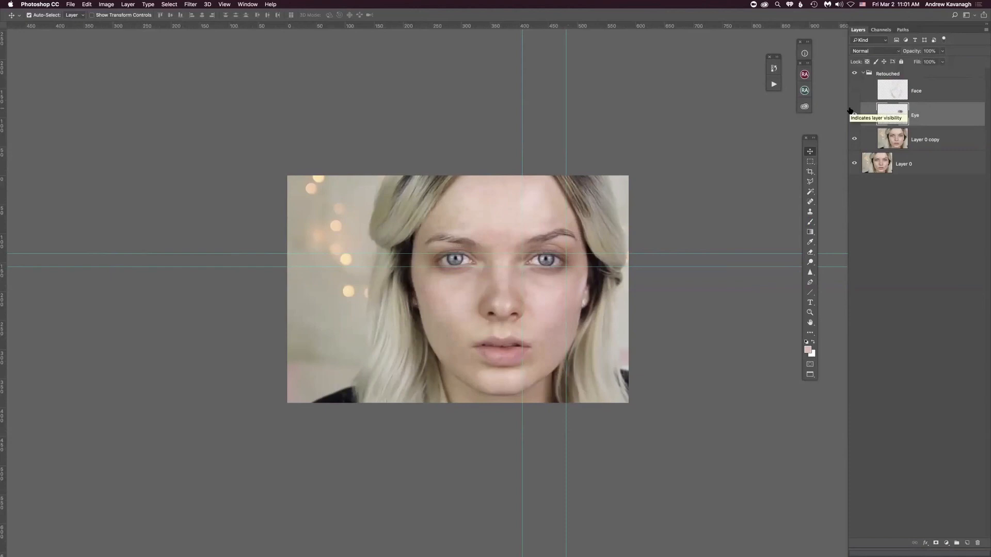
key("super+semicolon")
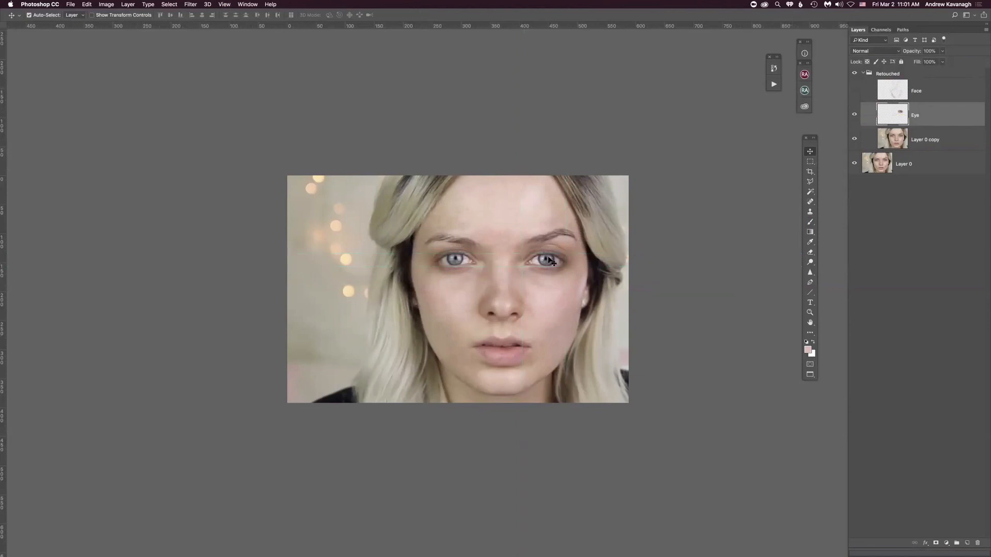
left_click(855, 115)
left_click(854, 114)
left_click(854, 115)
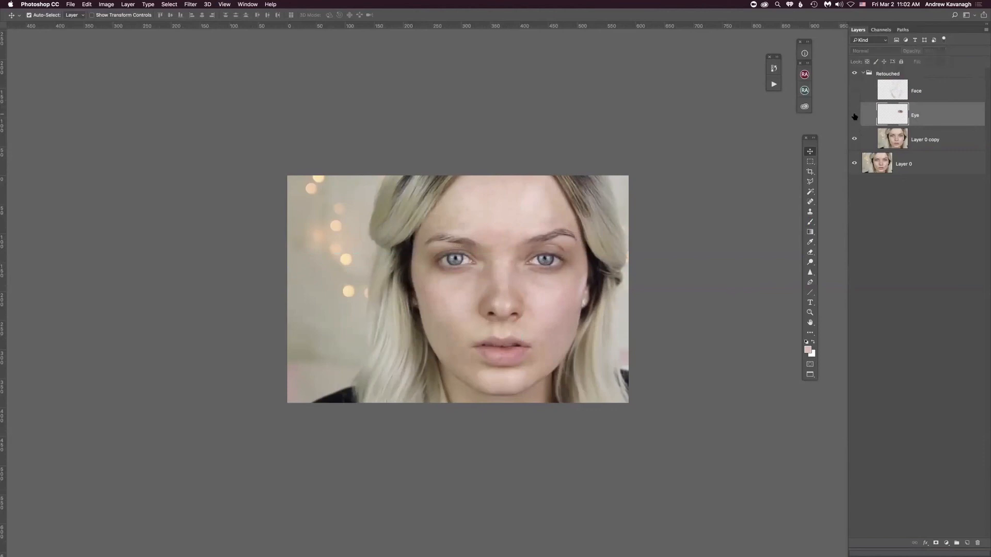
left_click(855, 115)
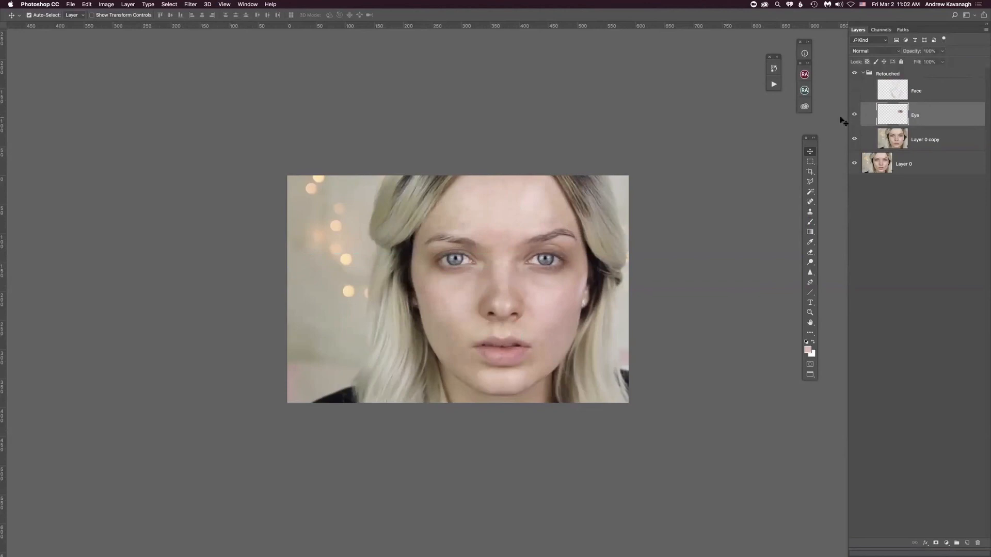